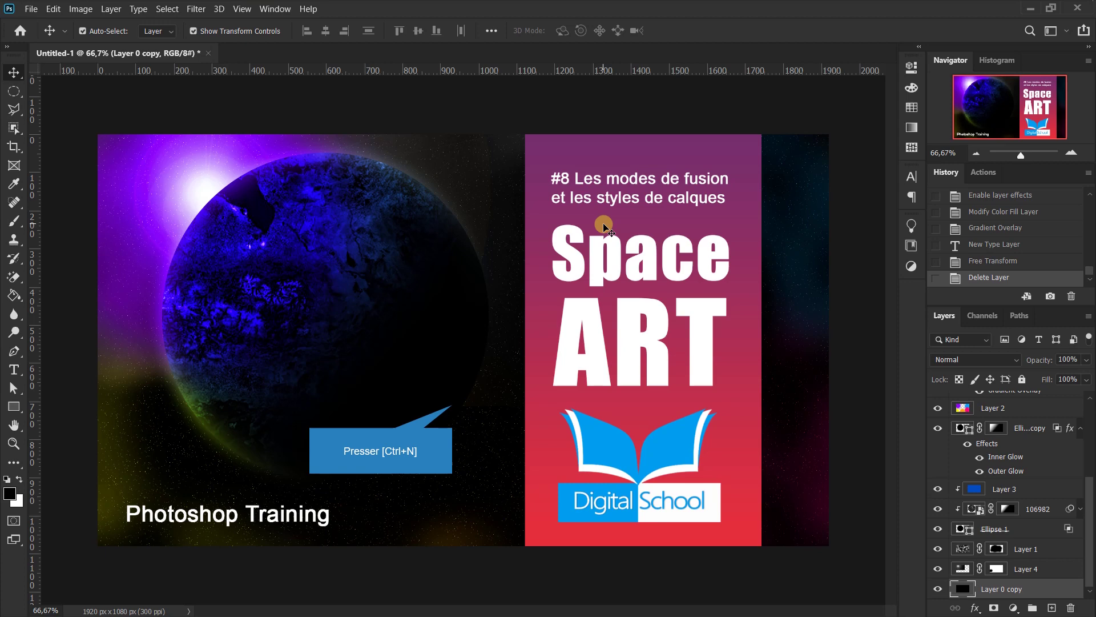
- Create a new 1920 x 1080 pixel RGB document at 300 pixels/inch with black background contents
{"action": "key", "text": "ctrl+n"}
{"action": "left_click", "coordinate": [501, 325]}
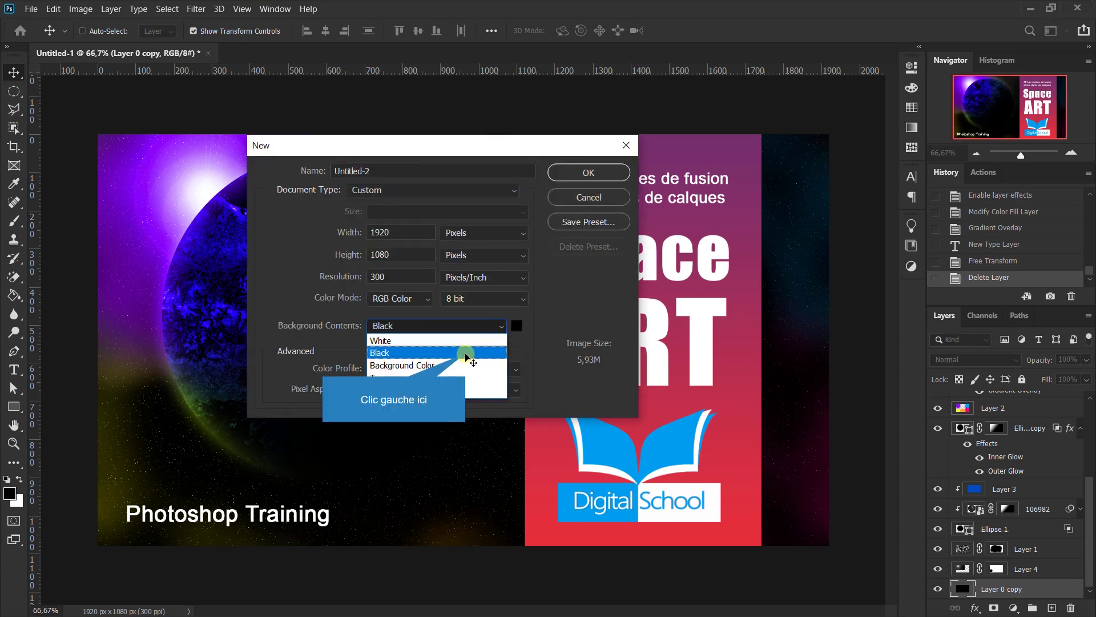
{"action": "left_click", "coordinate": [465, 355]}
{"action": "left_click", "coordinate": [593, 175]}
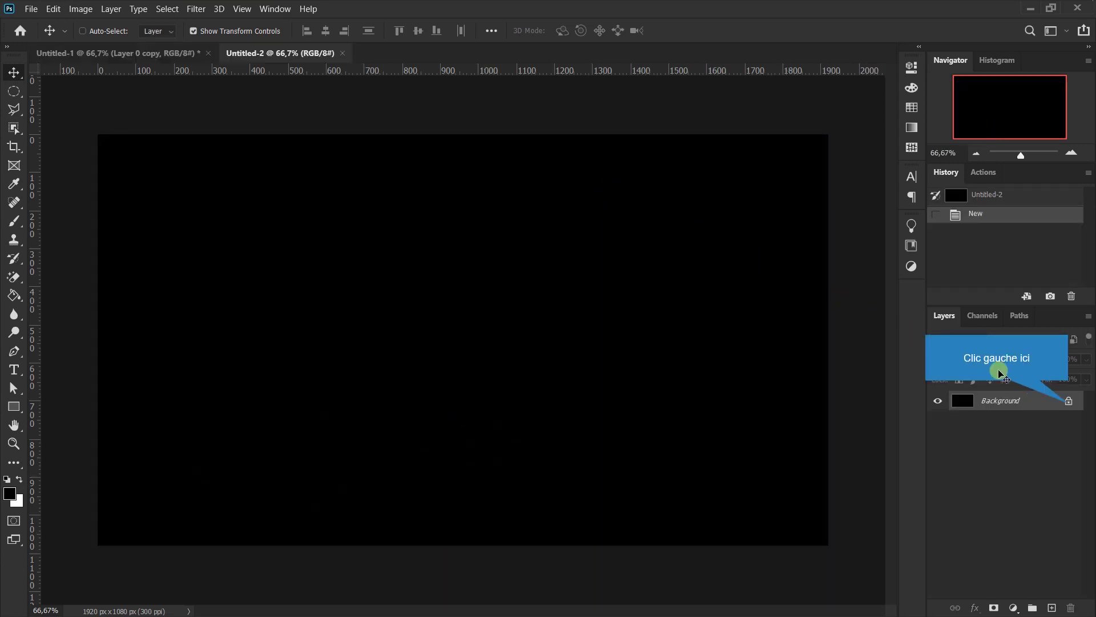
- Unlock the Background layer and duplicate it
{"action": "left_click", "coordinate": [1069, 403]}
{"action": "key", "text": "ctrl+j"}
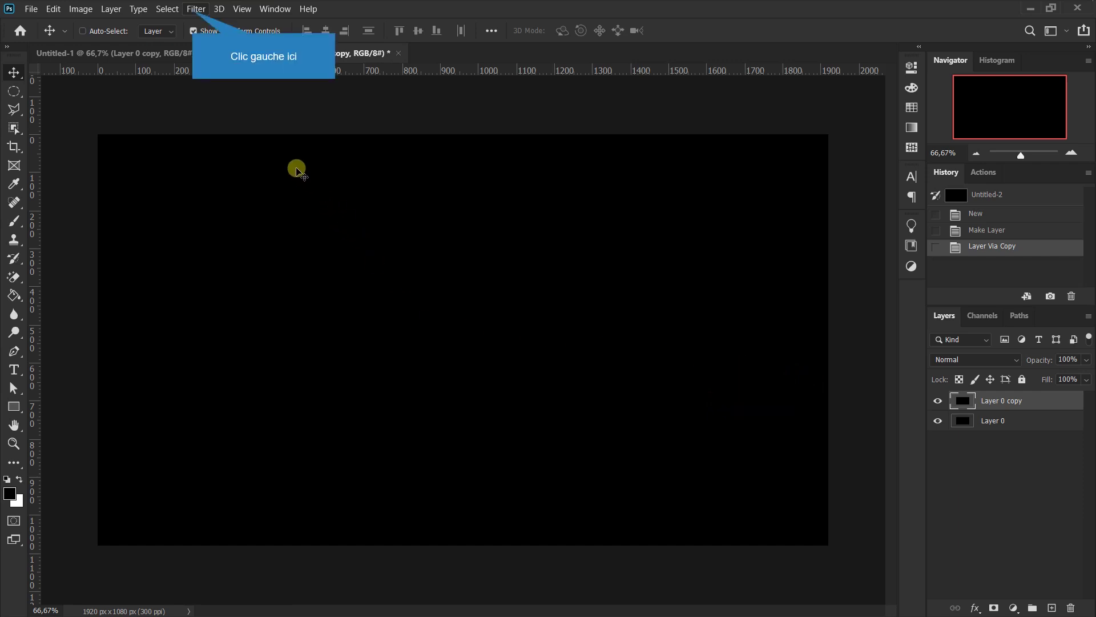
- Add 14% Gaussian, monochromatic noise to the duplicated black layer
{"action": "left_click", "coordinate": [194, 9]}
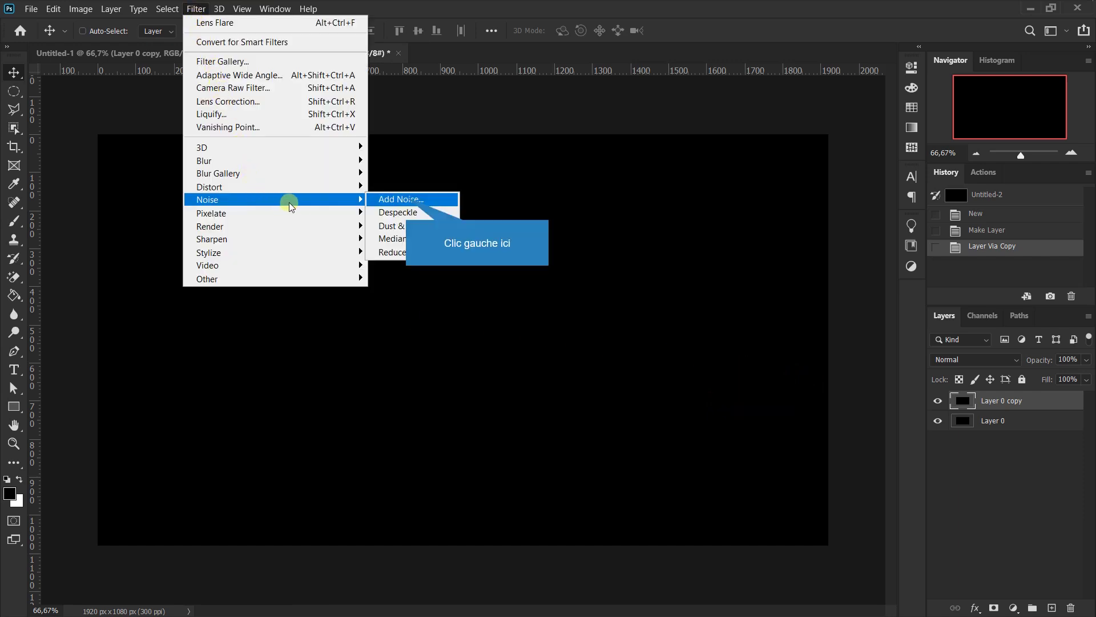
{"action": "left_click", "coordinate": [406, 197]}
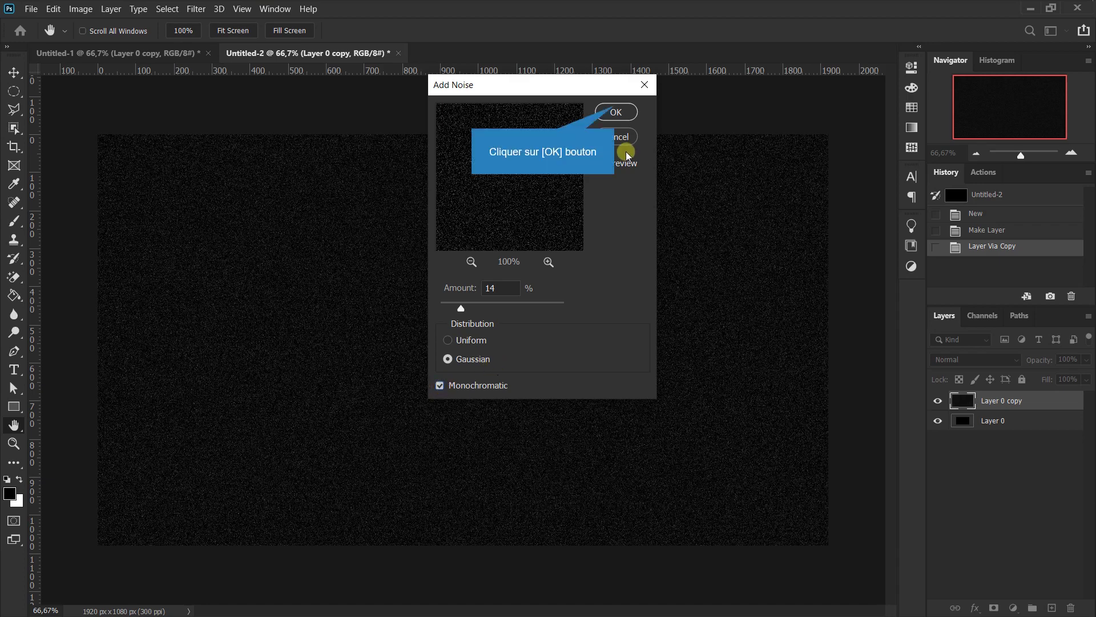
{"action": "left_click", "coordinate": [616, 112]}
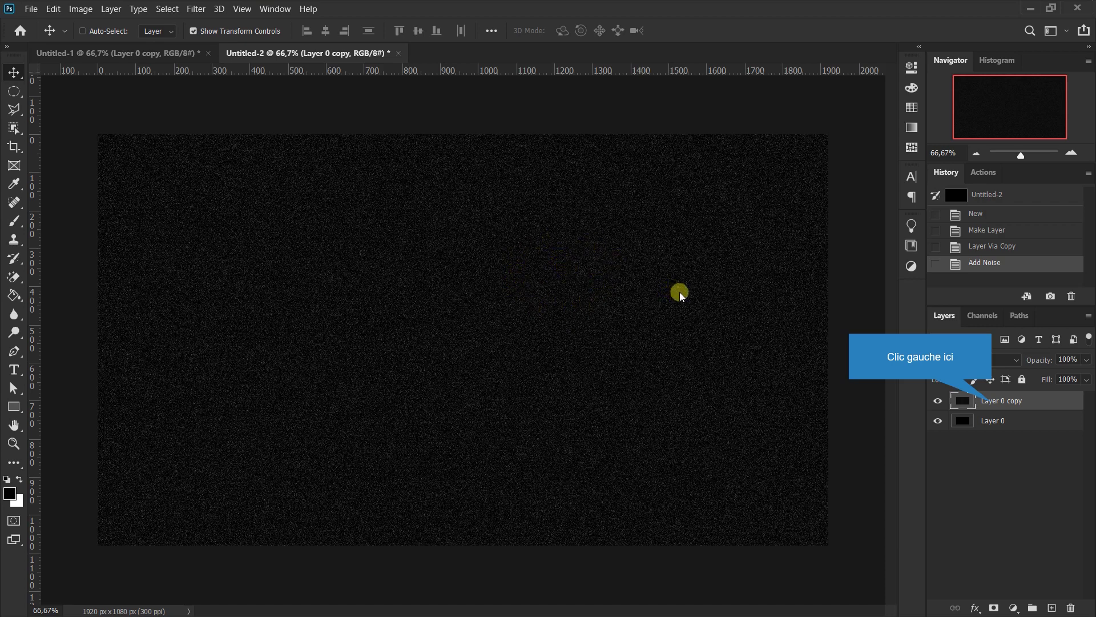
- Adjust the noise layer with Levels, setting the black input level to 60 and the white input level to 141
{"action": "left_click", "coordinate": [967, 405]}
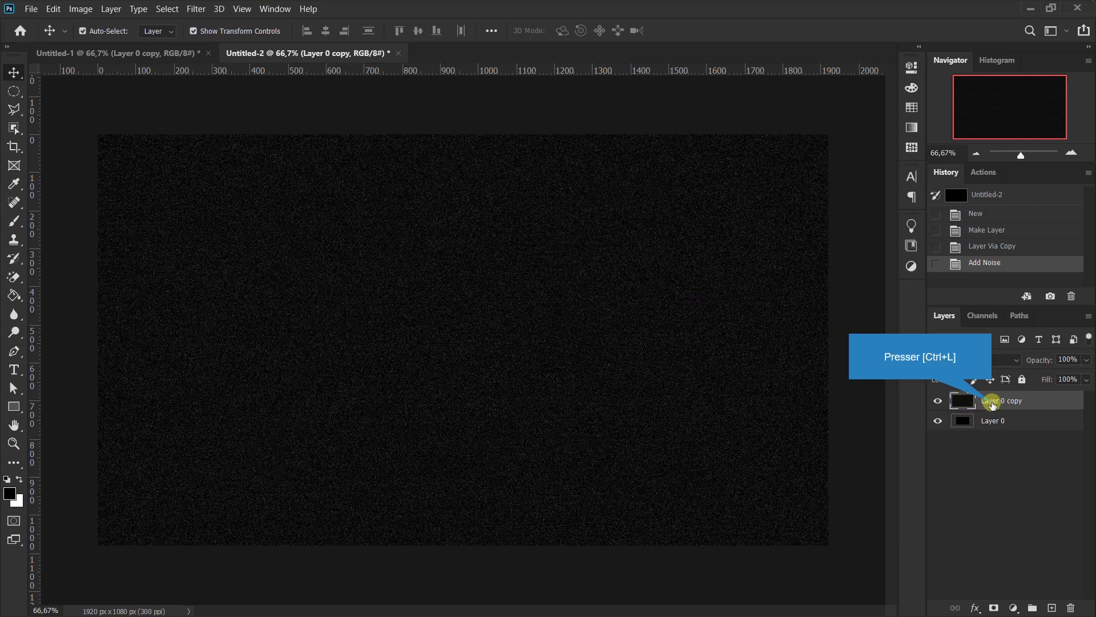
{"action": "key", "text": "ctrl+l"}
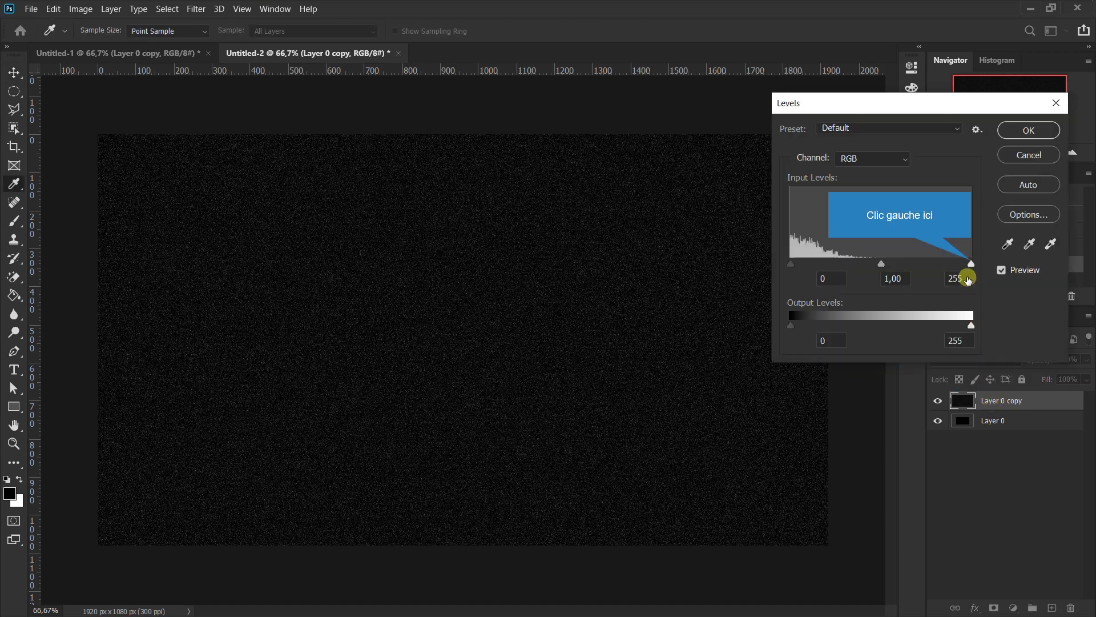
{"action": "mouse_move", "coordinate": [970, 265]}
{"action": "left_mouse_down"}
{"action": "mouse_move", "coordinate": [893, 264]}
{"action": "mouse_move", "coordinate": [972, 264]}
{"action": "left_mouse_up"}
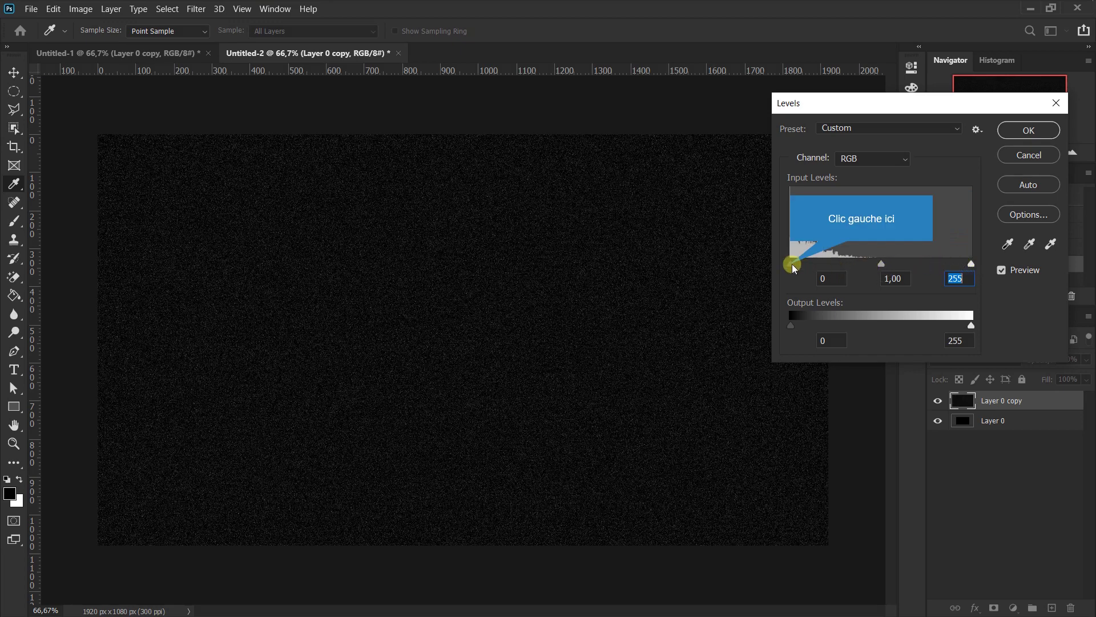
{"action": "left_click_drag", "start_coordinate": [792, 265], "coordinate": [843, 264]}
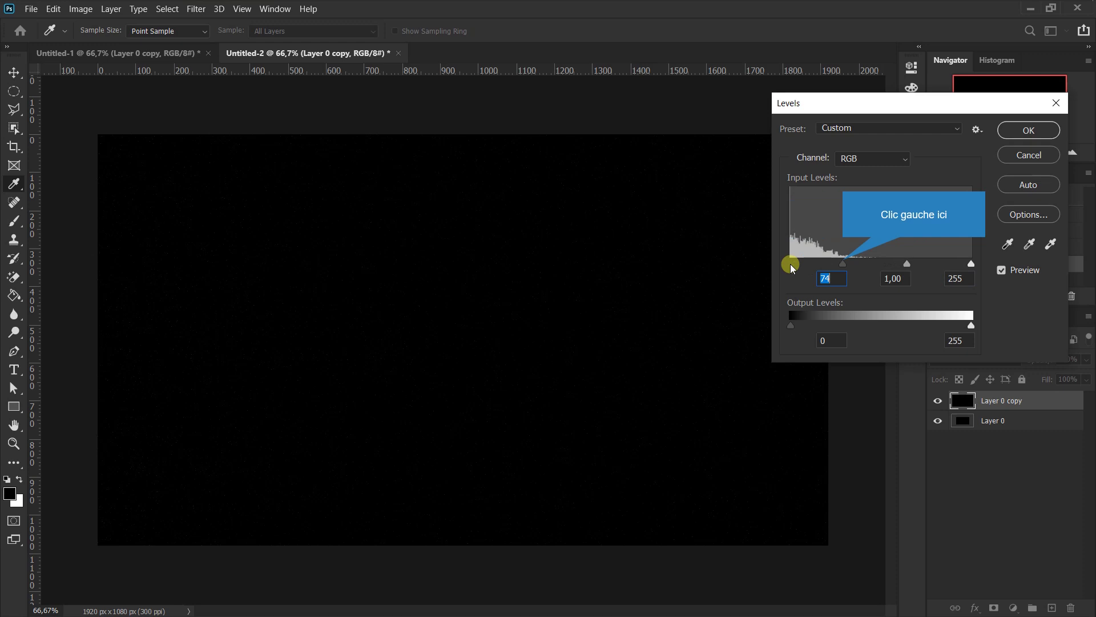
{"action": "type", "text": "45"}
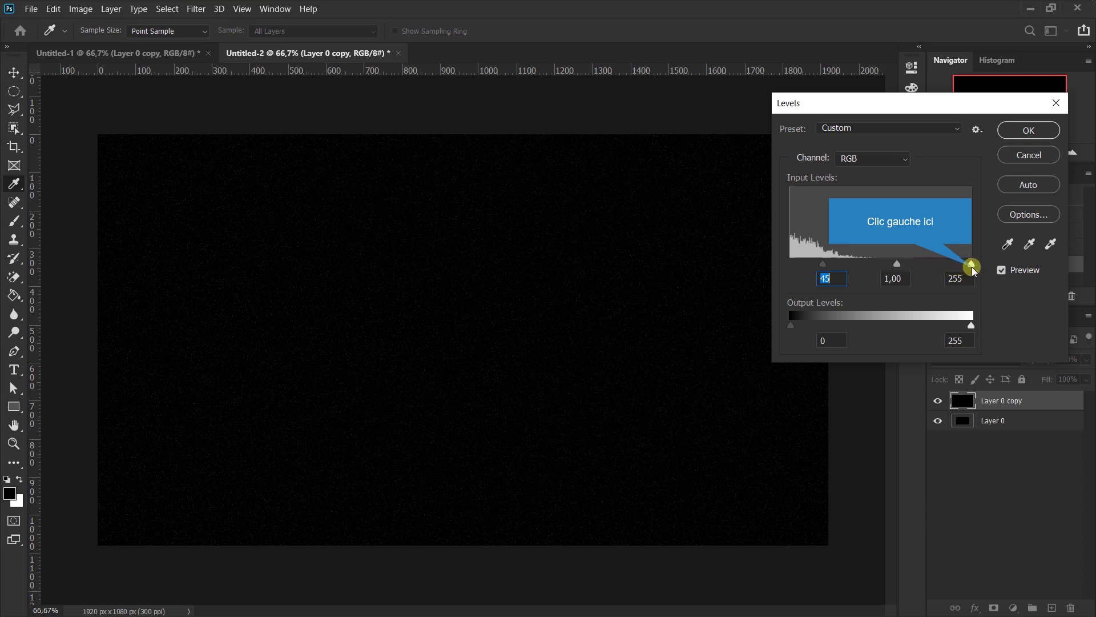
{"action": "left_click_drag", "start_coordinate": [971, 266], "coordinate": [927, 272]}
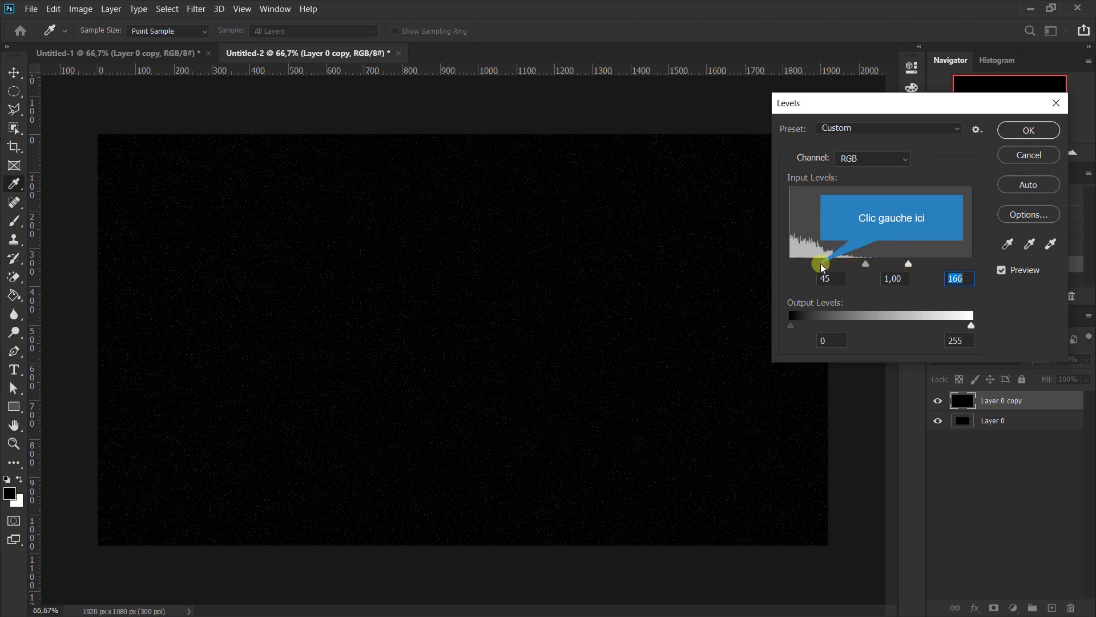
{"action": "left_click_drag", "start_coordinate": [825, 265], "coordinate": [832, 267]}
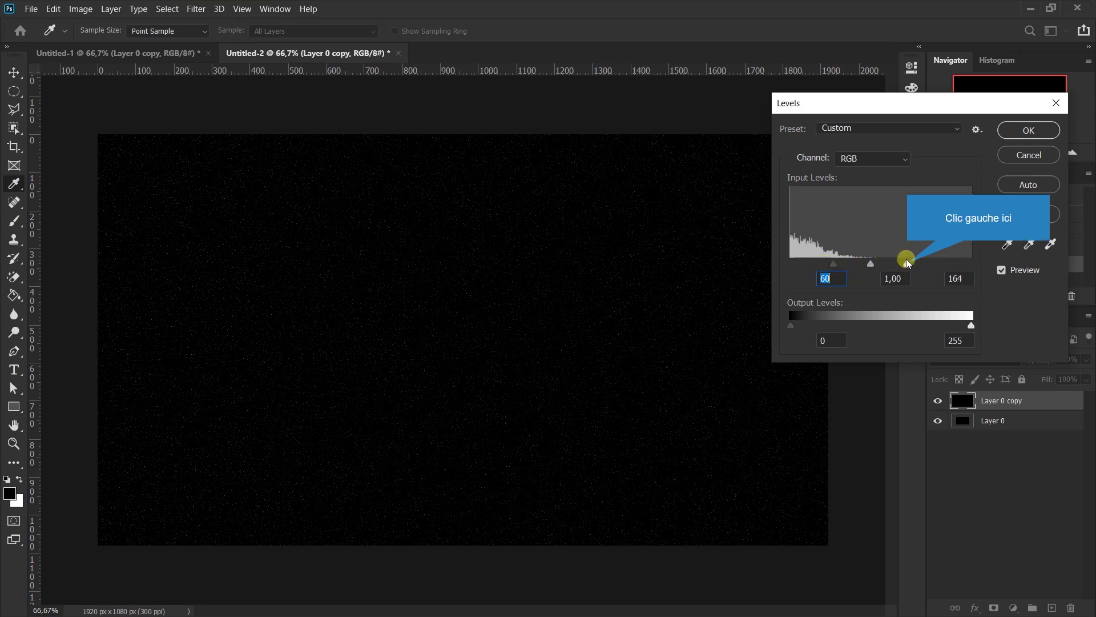
{"action": "left_click_drag", "start_coordinate": [907, 264], "coordinate": [890, 264]}
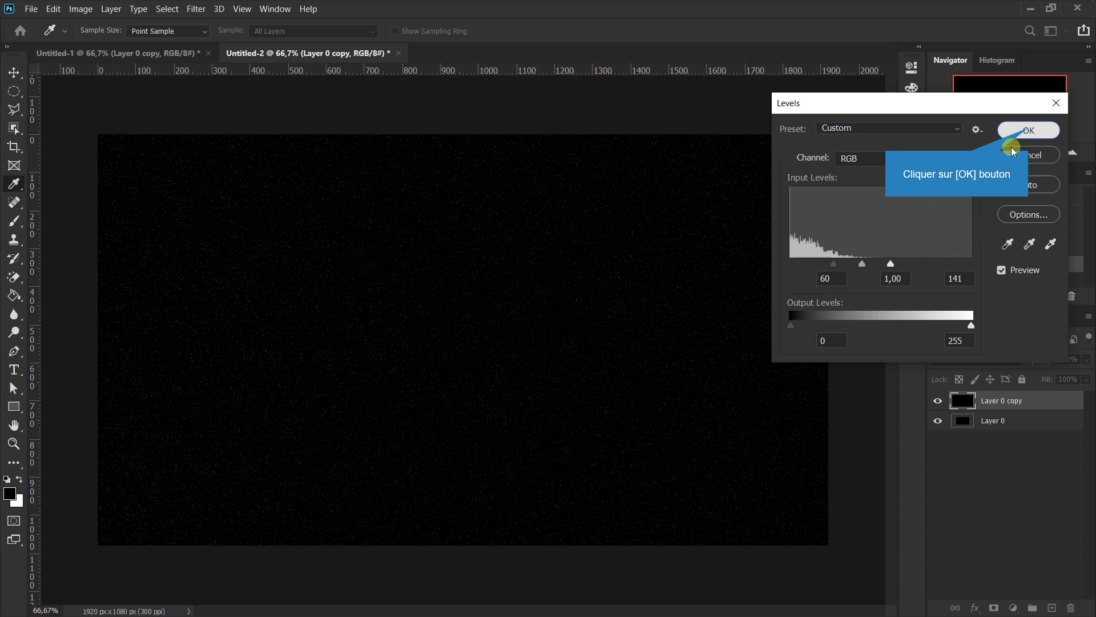
{"action": "left_click", "coordinate": [1029, 130]}
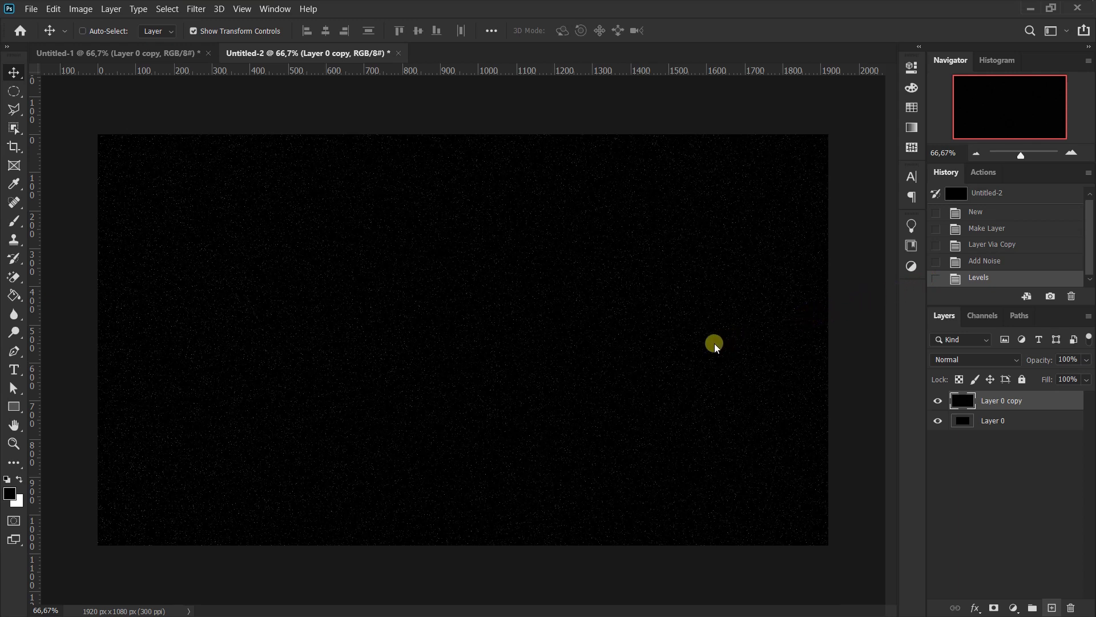
- Add a new layer above the noise layer and fill it with black (000000) using the Paint Bucket
{"action": "left_click", "coordinate": [1052, 607]}
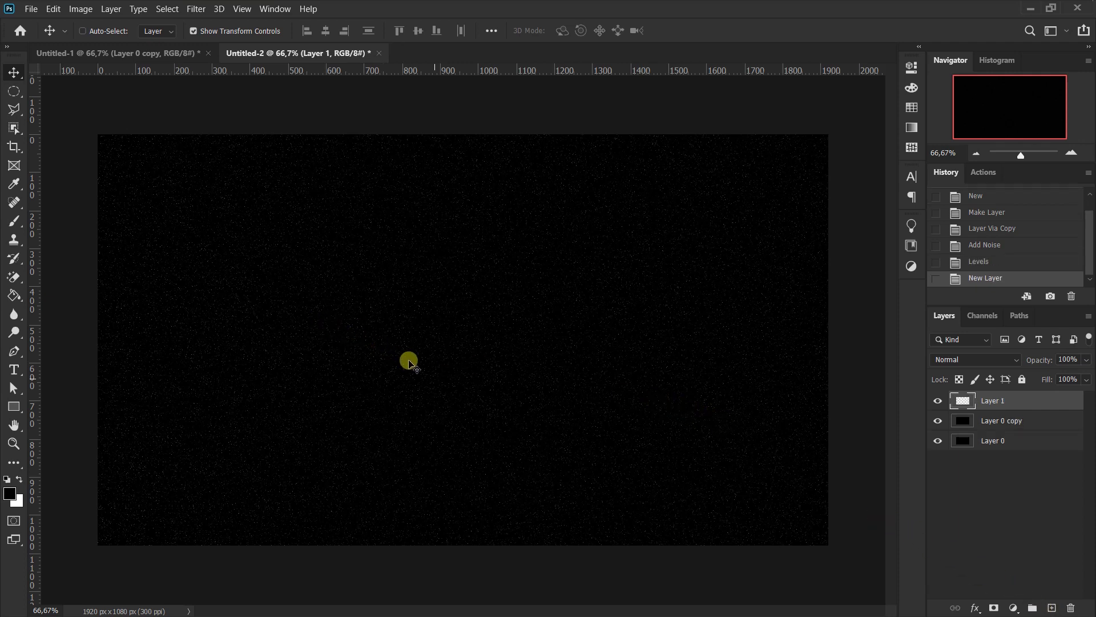
{"action": "key", "text": "g"}
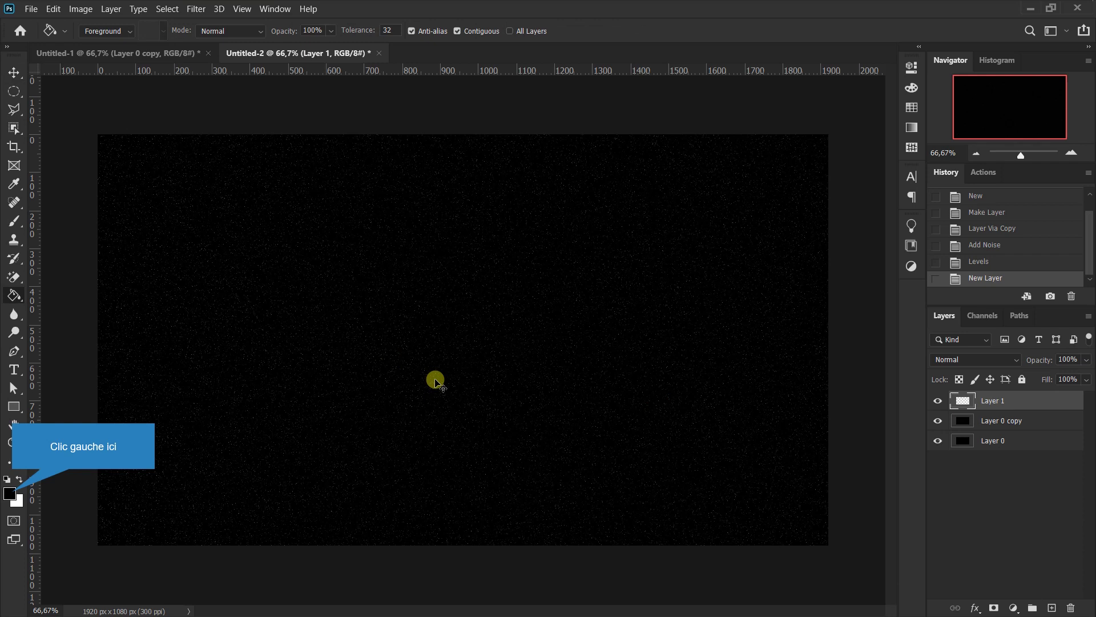
{"action": "left_click", "coordinate": [10, 492]}
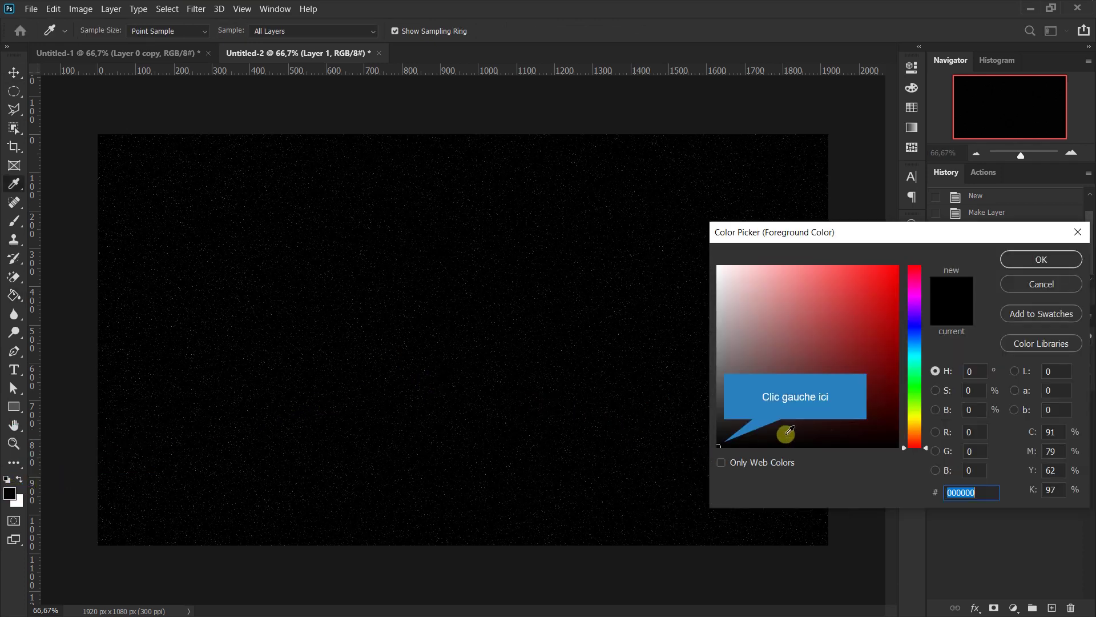
{"action": "left_click", "coordinate": [720, 444]}
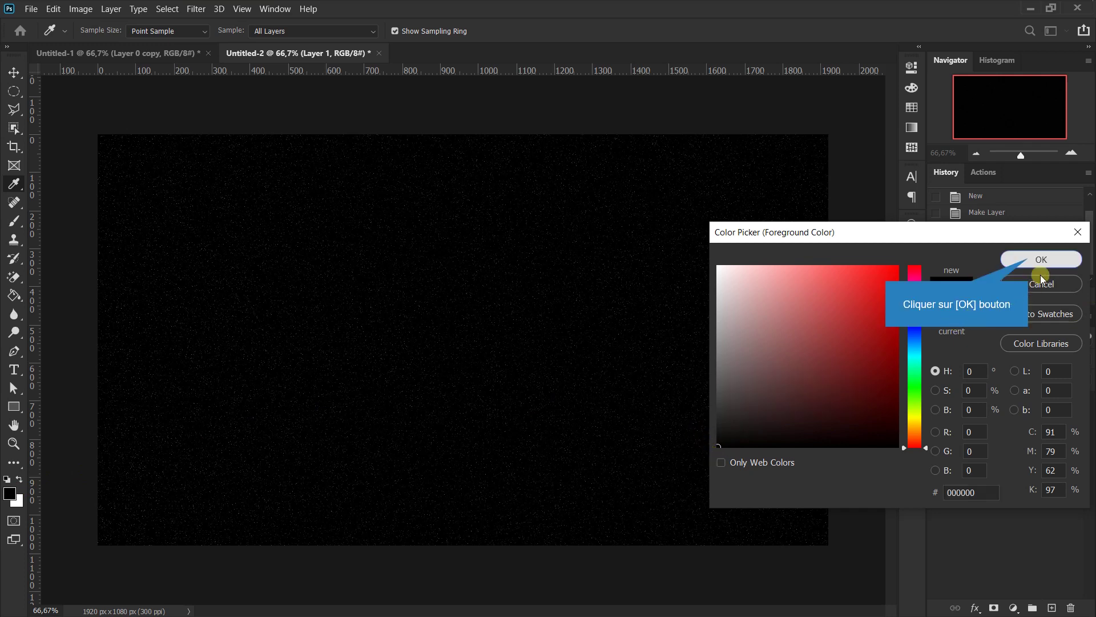
{"action": "left_click", "coordinate": [1029, 258]}
{"action": "key", "text": "g"}
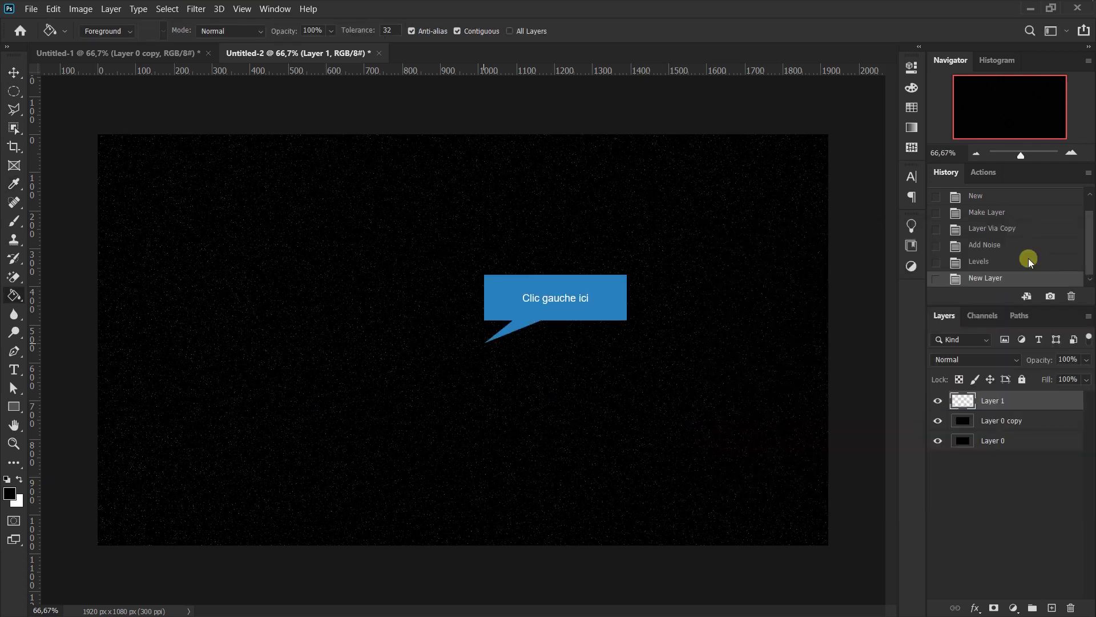
{"action": "left_click", "coordinate": [484, 342]}
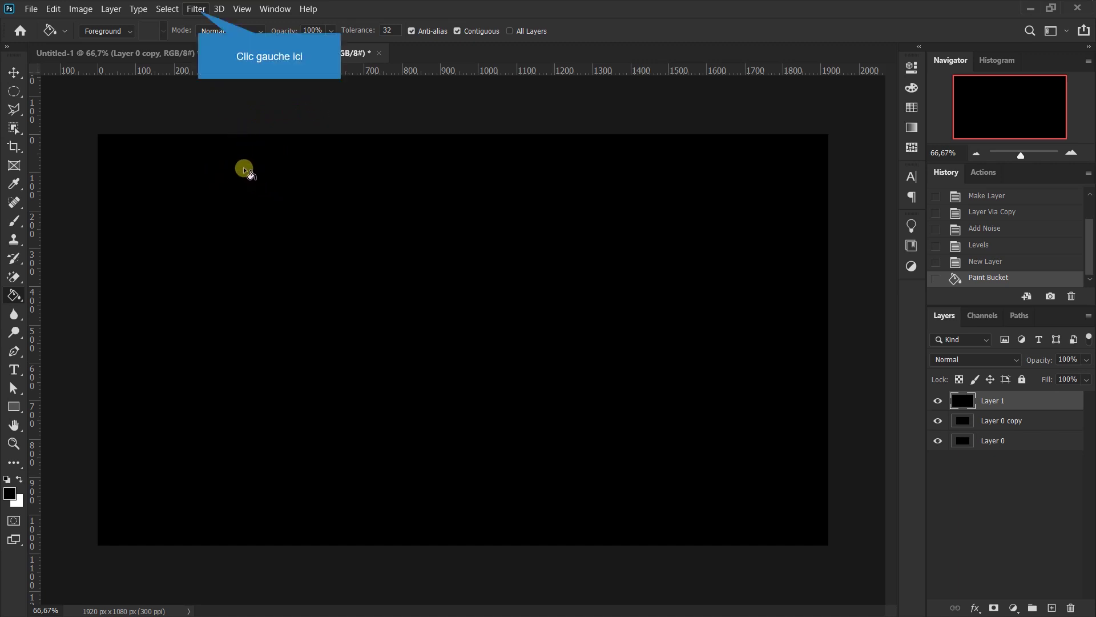
- Render Clouds on Layer 1 and adjust its Levels to a black input of 65 and a white input of 212
{"action": "left_click", "coordinate": [197, 9]}
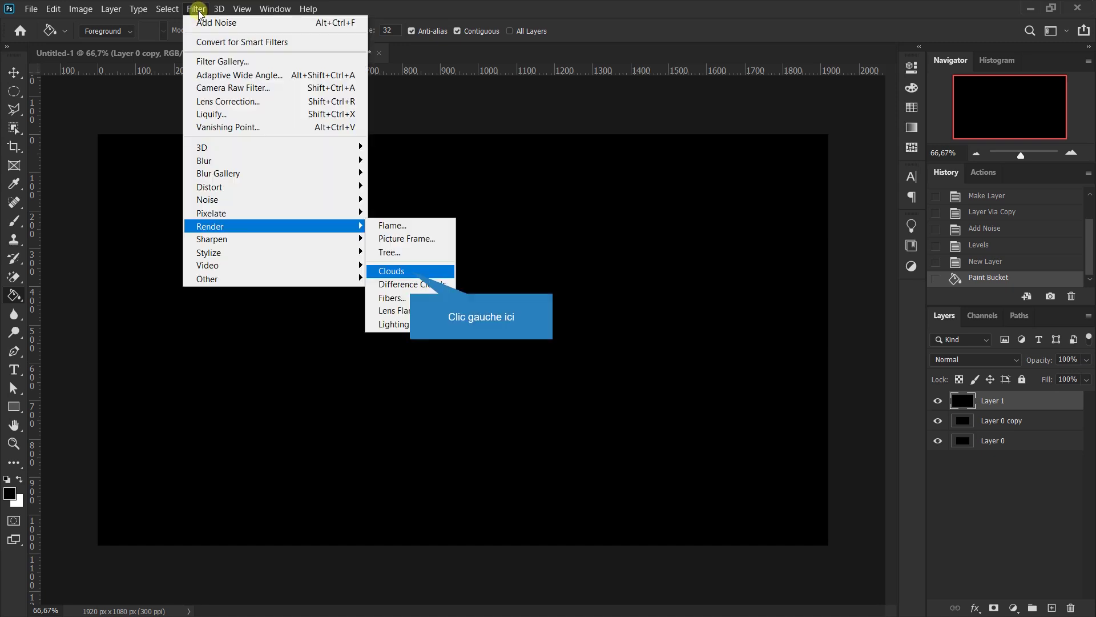
{"action": "left_click", "coordinate": [411, 274]}
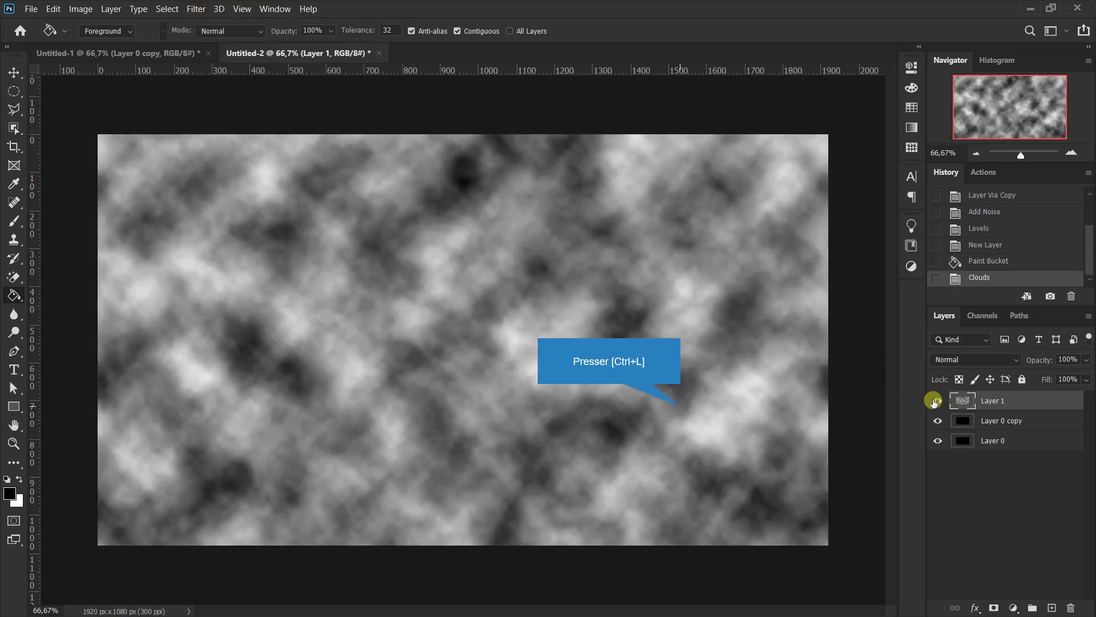
{"action": "key", "text": "ctrl+l"}
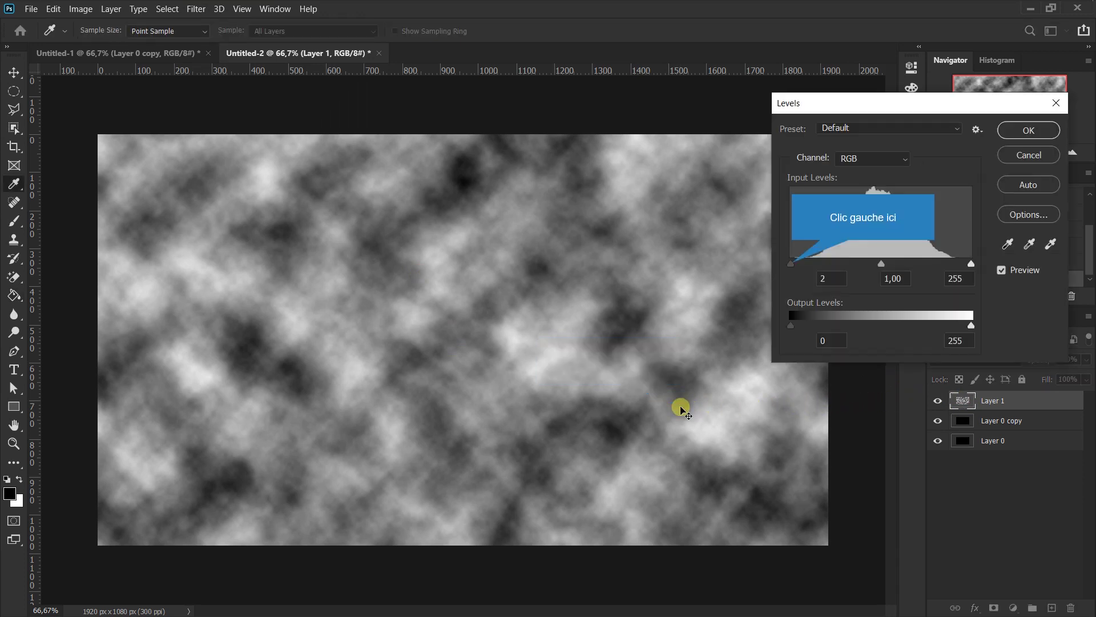
{"action": "left_click_drag", "start_coordinate": [791, 263], "coordinate": [817, 264]}
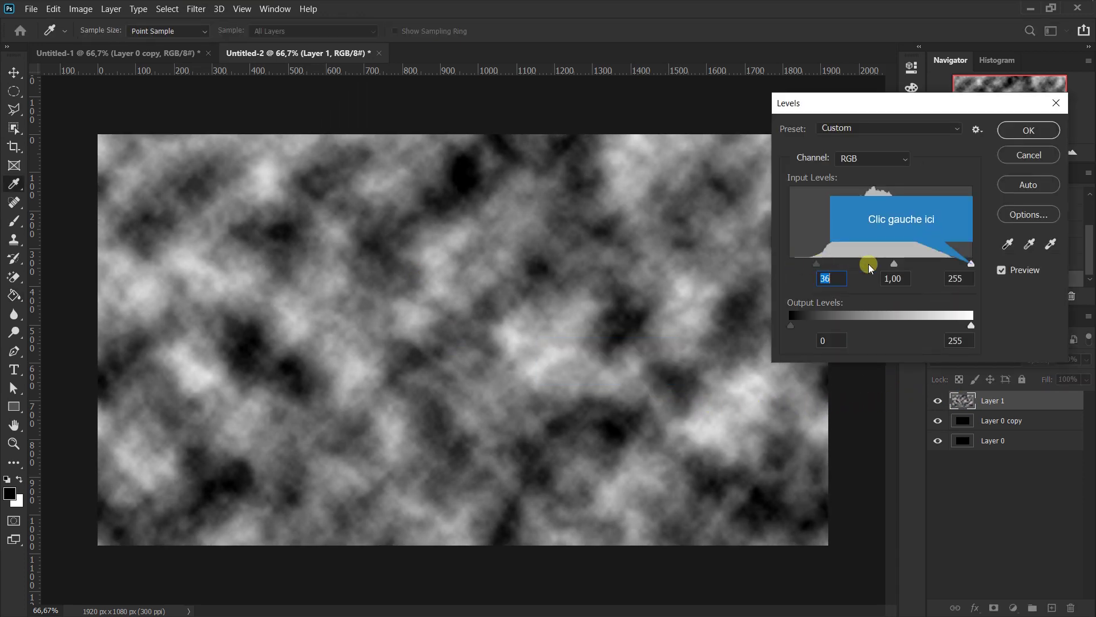
{"action": "left_click_drag", "start_coordinate": [971, 264], "coordinate": [941, 264]}
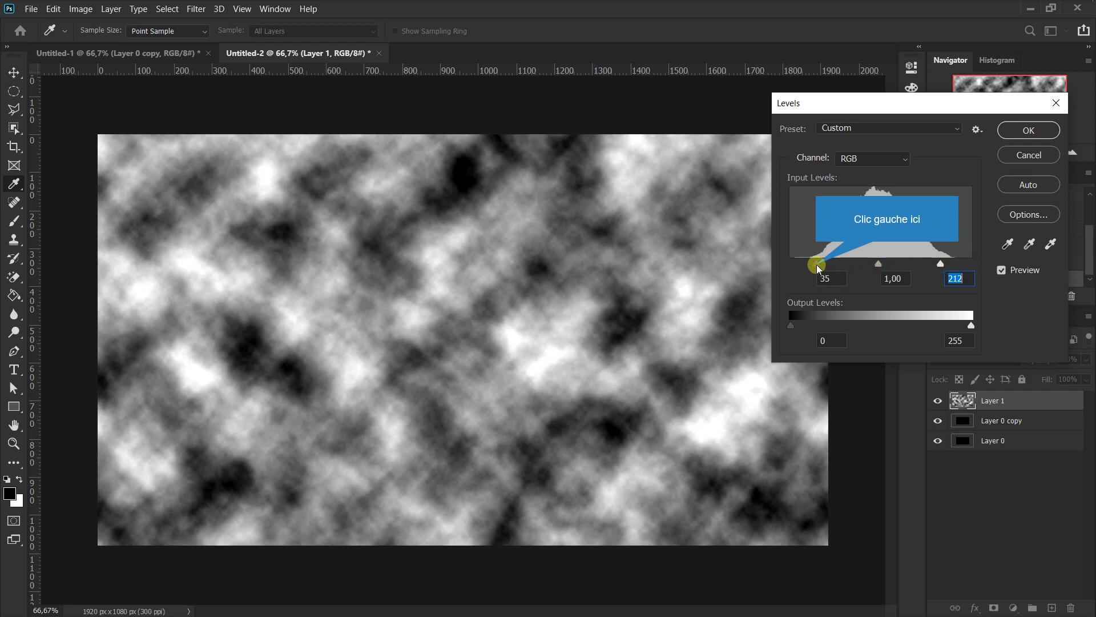
{"action": "left_click_drag", "start_coordinate": [816, 264], "coordinate": [837, 264]}
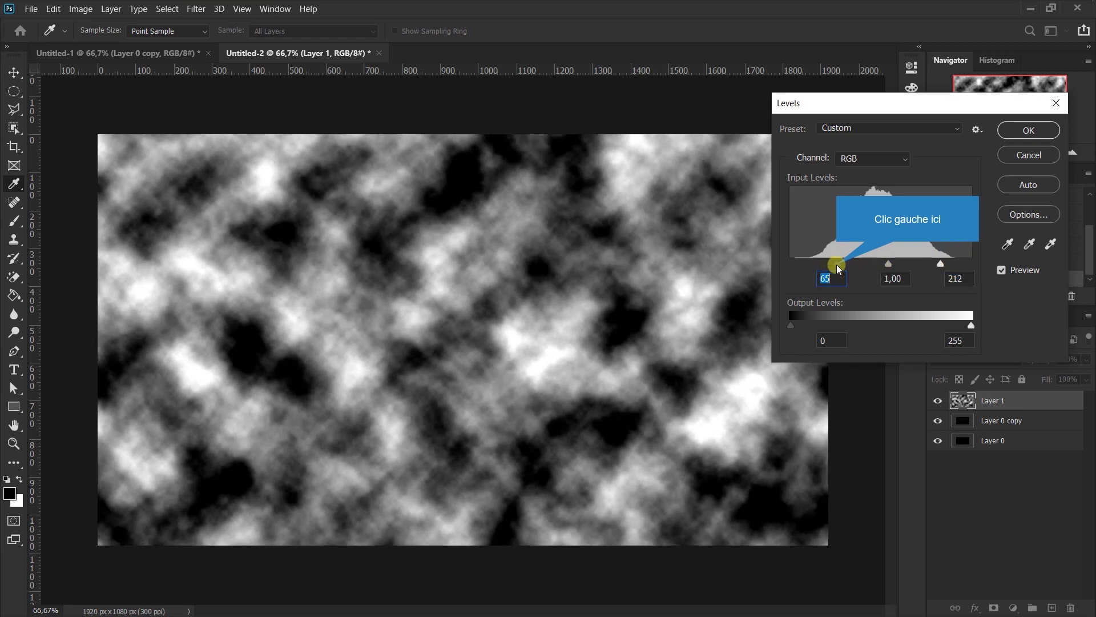
{"action": "left_click", "coordinate": [1028, 130]}
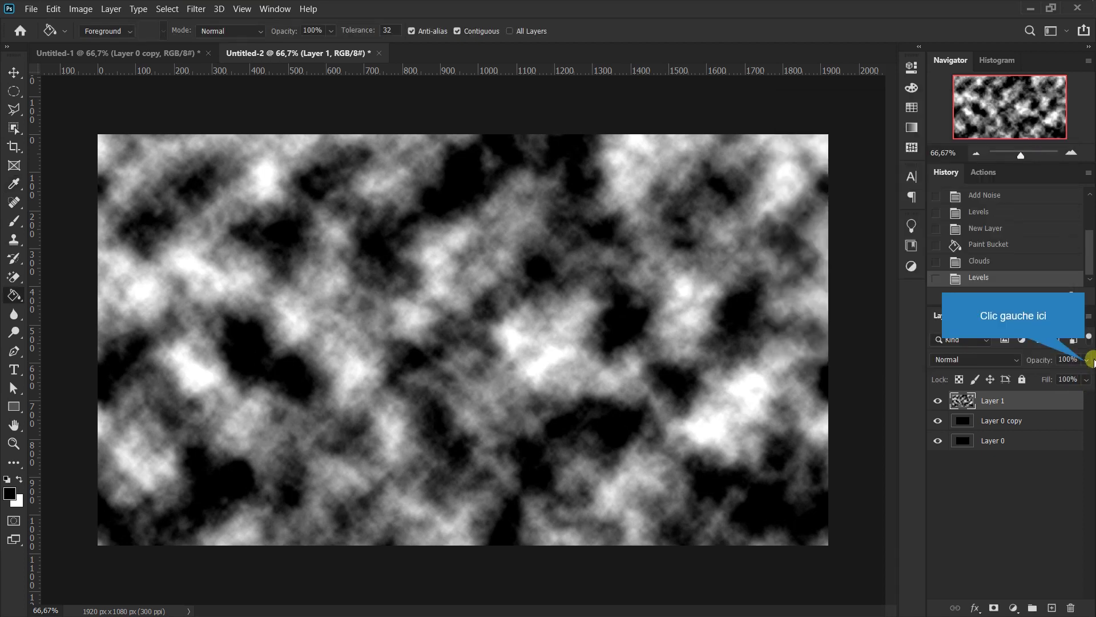
- Reduce the opacity of the clouds layer, Layer 1, to 4%
{"action": "left_click", "coordinate": [1091, 361]}
{"action": "left_click_drag", "start_coordinate": [1084, 375], "coordinate": [1055, 376]}
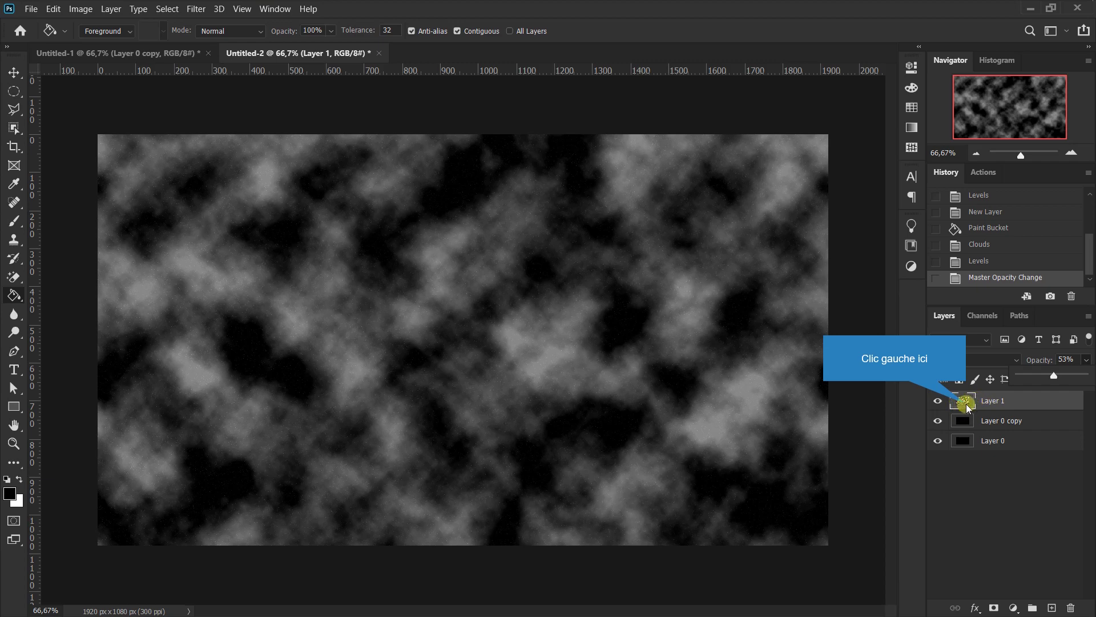
{"action": "scroll", "coordinate": [1089, 366], "scroll_direction": "up", "scroll_amount": 2}
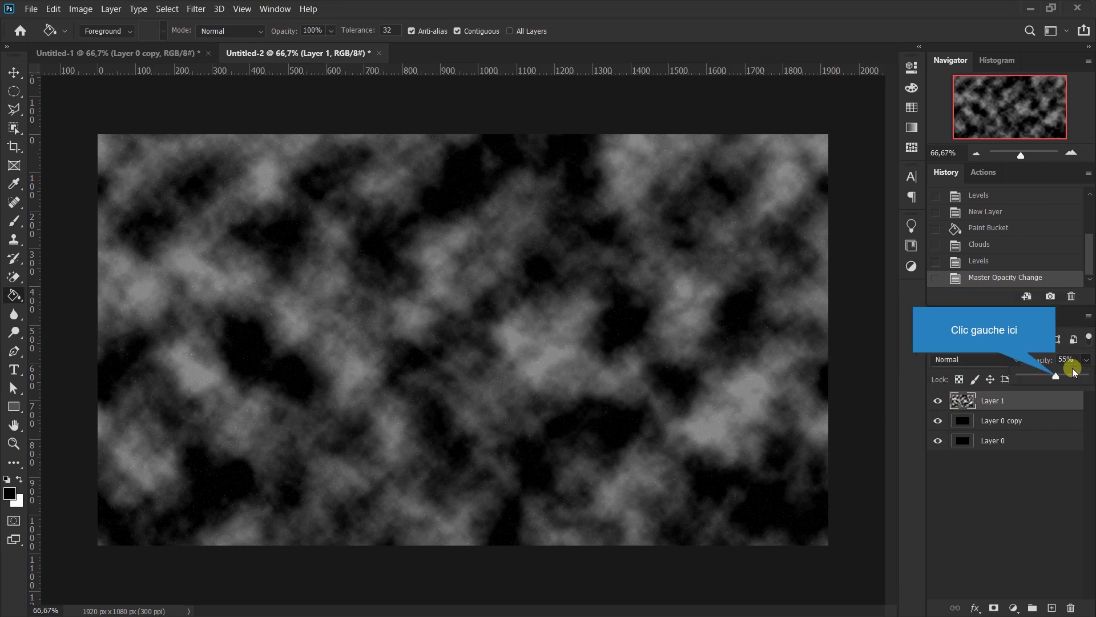
{"action": "left_click_drag", "start_coordinate": [1057, 375], "coordinate": [1022, 377]}
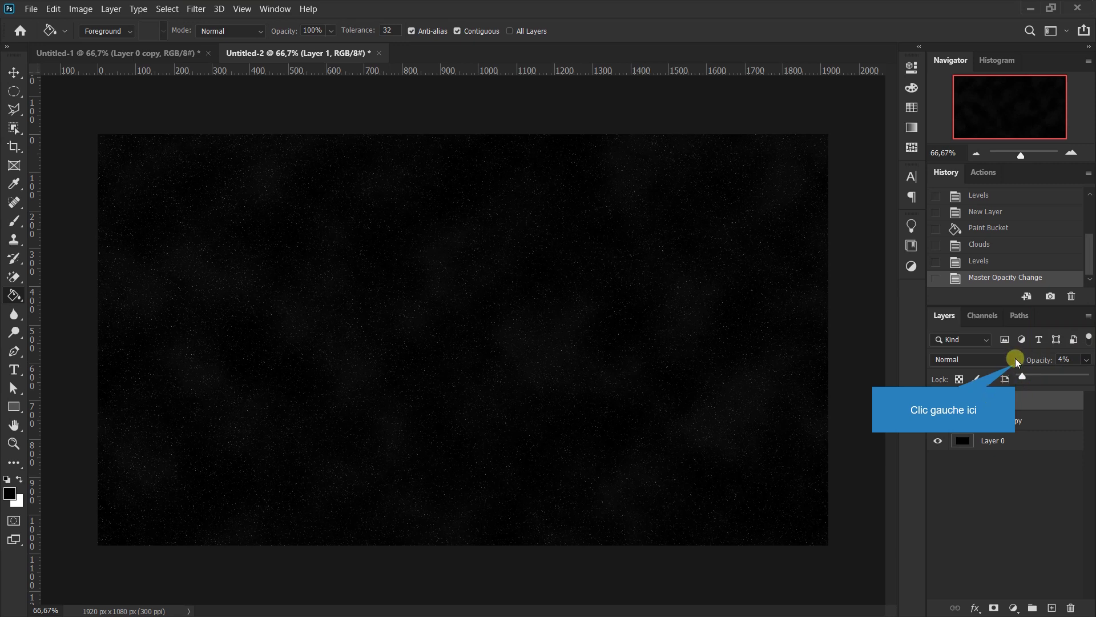
{"action": "left_click", "coordinate": [1015, 365]}
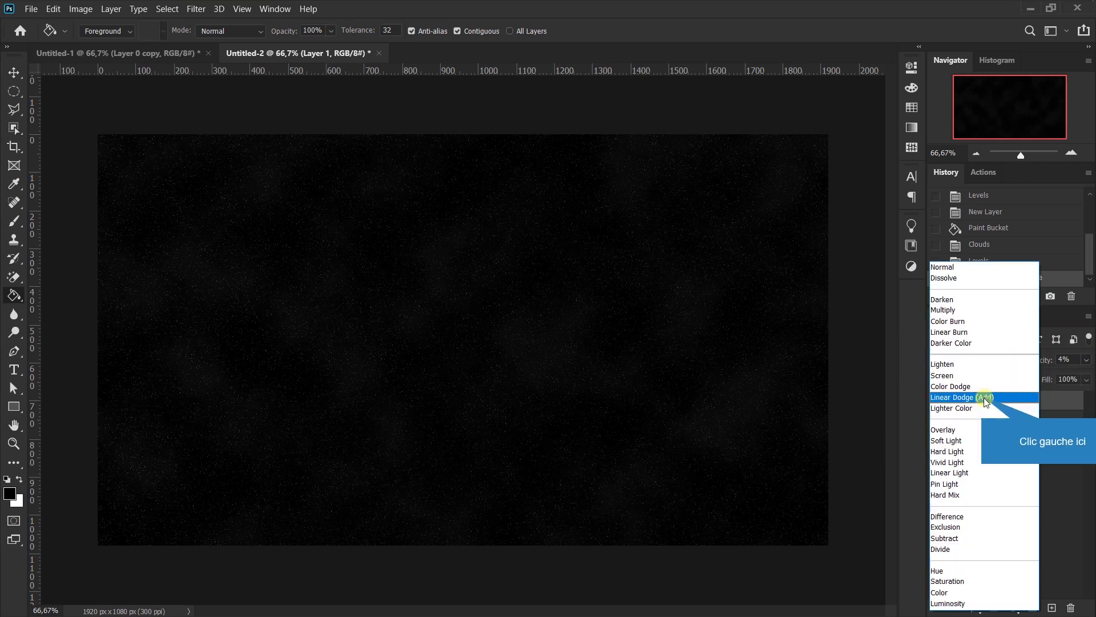
{"action": "key", "text": "Escape"}
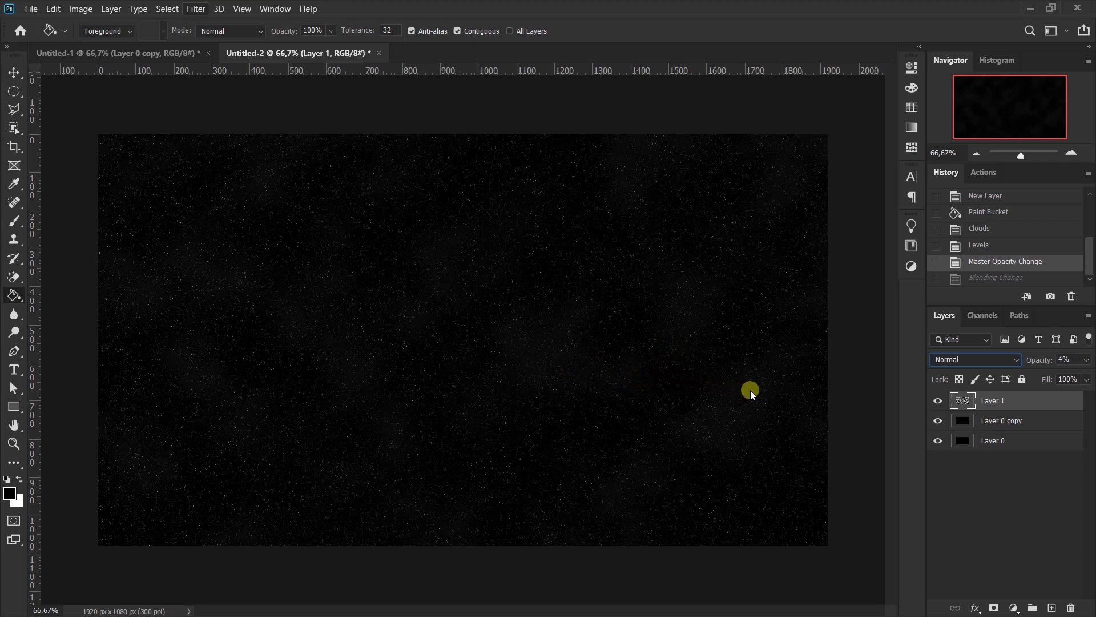
- Apply a Gaussian Blur with a radius of 45.6 pixels to the clouds on Layer 1
{"action": "left_click", "coordinate": [196, 9]}
{"action": "mouse_move", "coordinate": [269, 152]}
{"action": "left_click", "coordinate": [422, 214]}
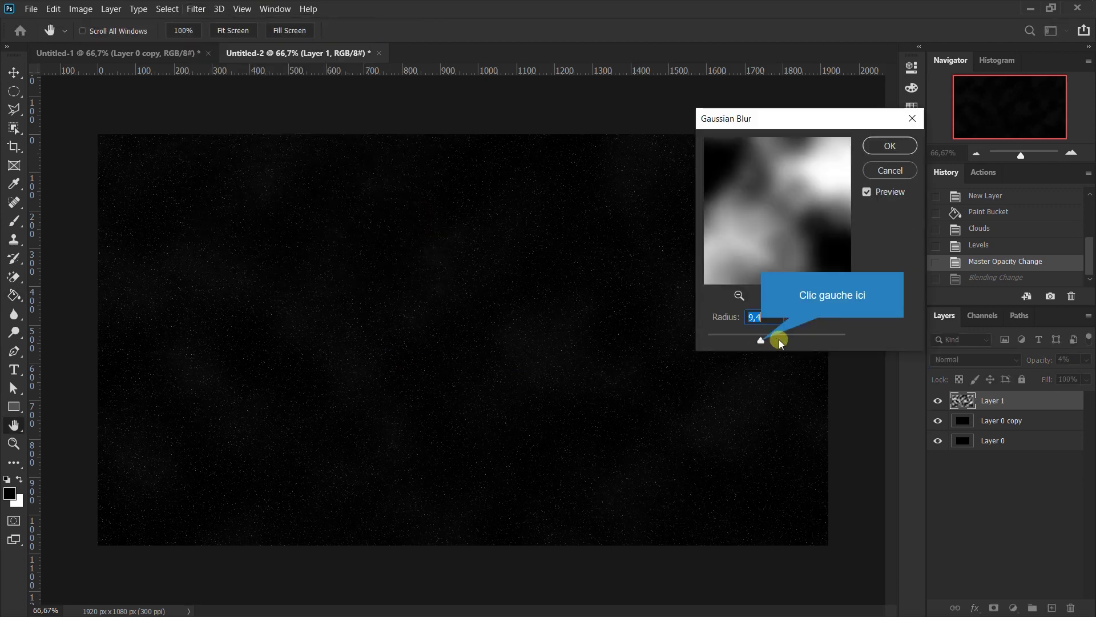
{"action": "mouse_move", "coordinate": [779, 341]}
{"action": "left_mouse_down"}
{"action": "mouse_move", "coordinate": [763, 341]}
{"action": "mouse_move", "coordinate": [781, 340]}
{"action": "left_mouse_up"}
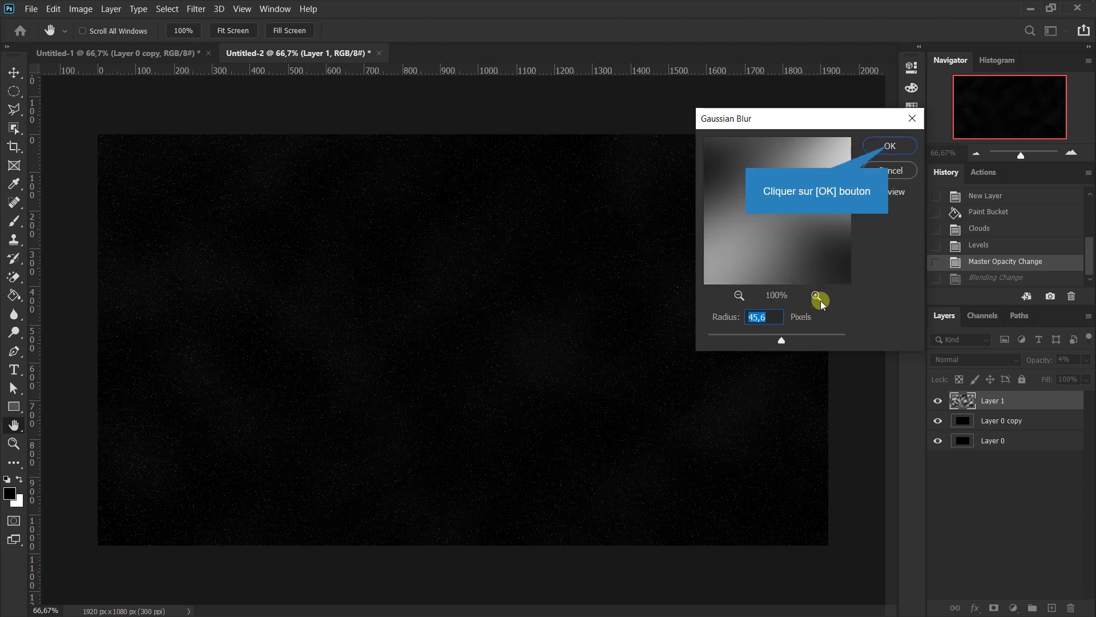
{"action": "left_click", "coordinate": [889, 147]}
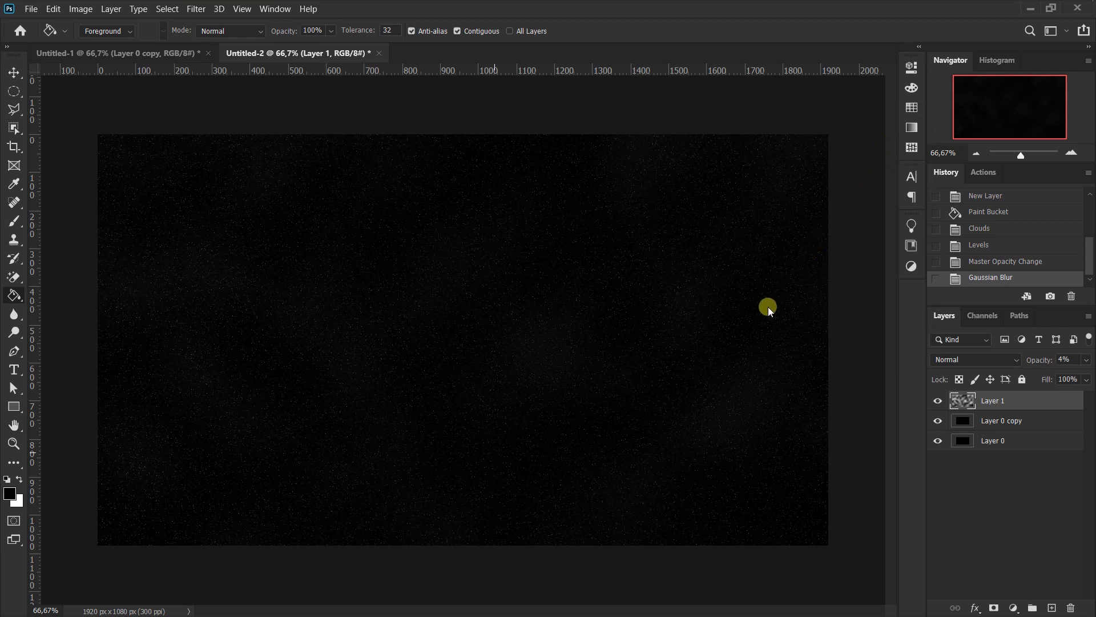
- Draw a black circle about 705 px wide with the Ellipse tool and move it to about X 151 px, Y 105 px
{"action": "left_click", "coordinate": [13, 406]}
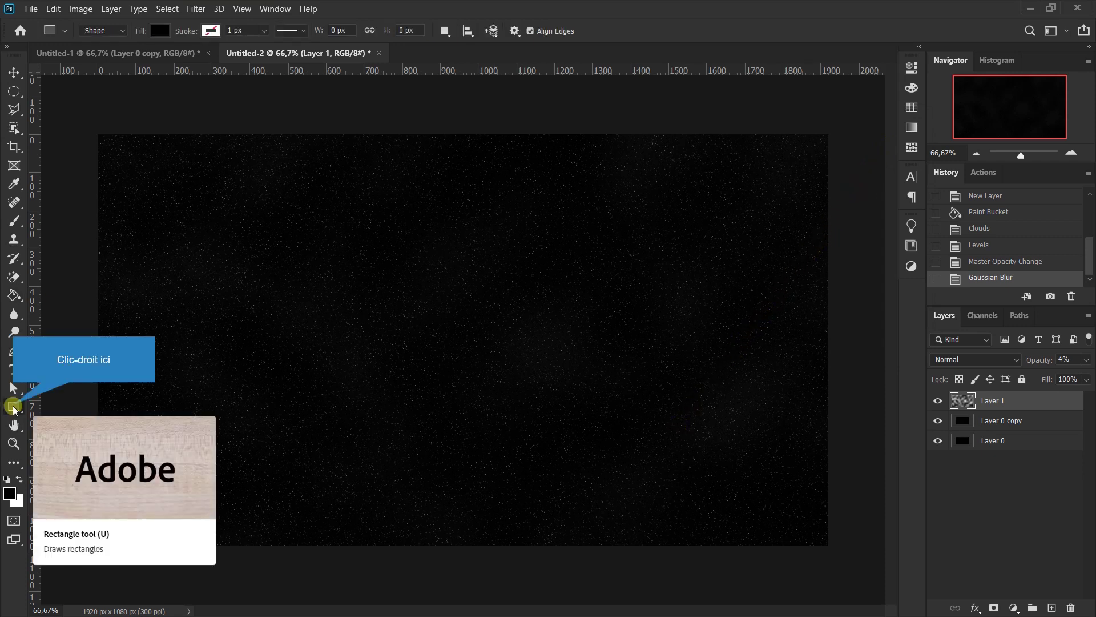
{"action": "right_click", "coordinate": [13, 407]}
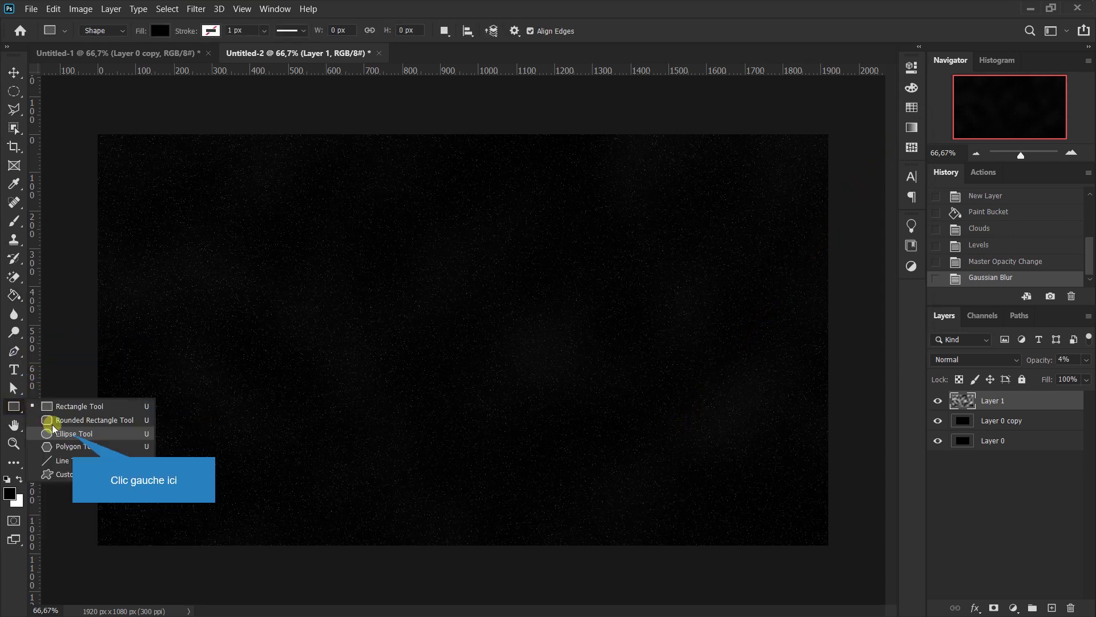
{"action": "left_click", "coordinate": [69, 434]}
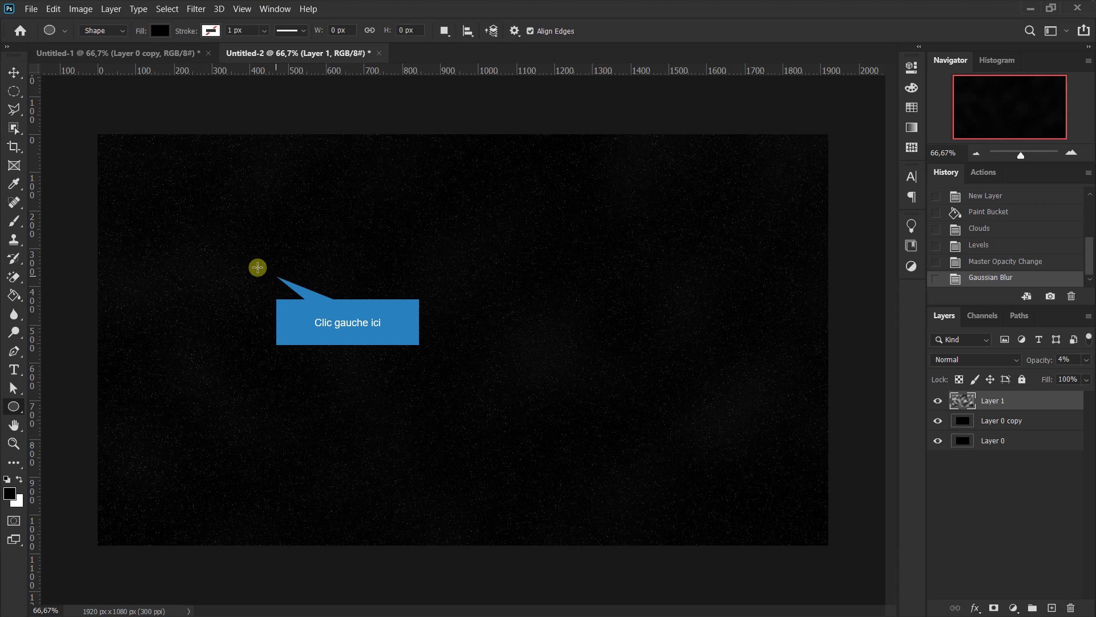
{"action": "left_click_drag", "start_coordinate": [257, 267], "coordinate": [587, 543]}
{"action": "key", "text": "v"}
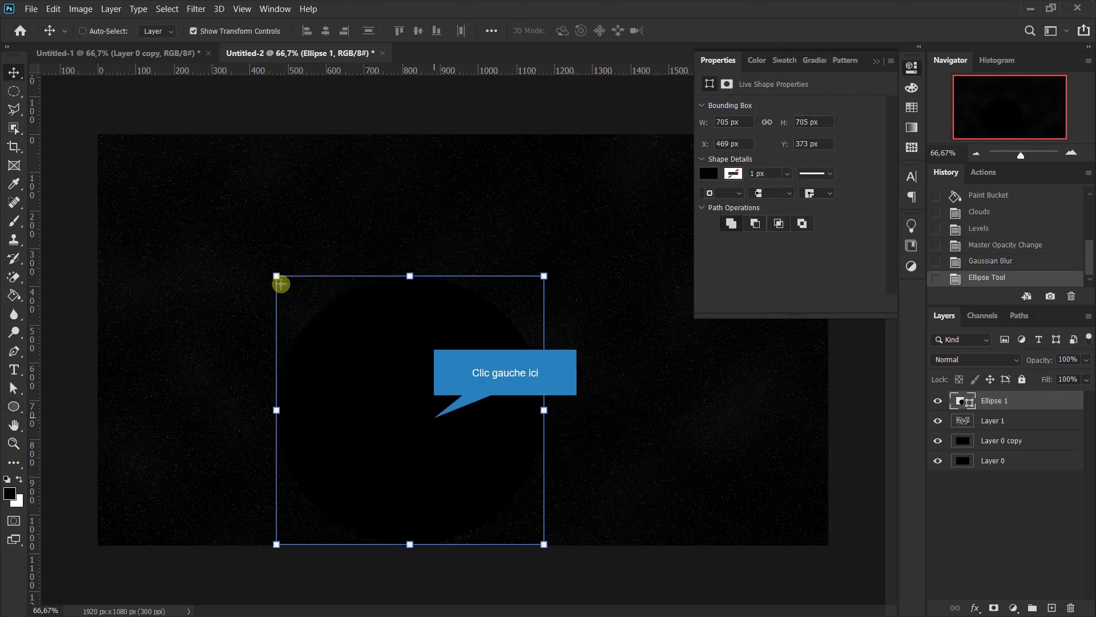
{"action": "left_click_drag", "start_coordinate": [436, 422], "coordinate": [314, 318]}
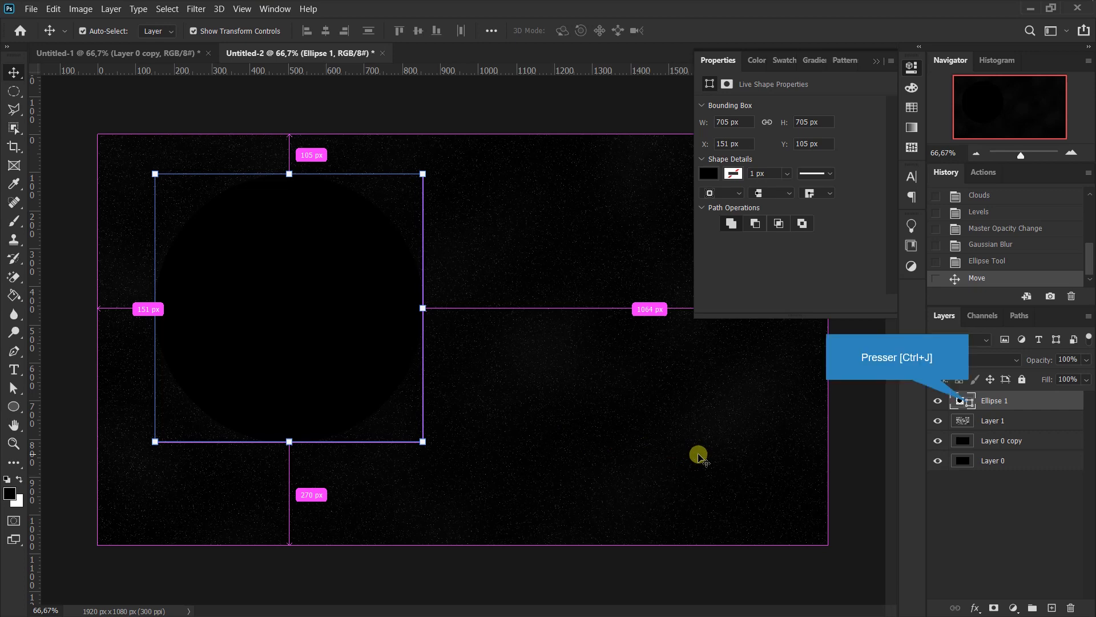
- Duplicate the circle layer and give the copy a light blue (b1f6fe) Inner Glow of 84 px and an Outer Glow of 49 px
{"action": "key", "text": "ctrl+j"}
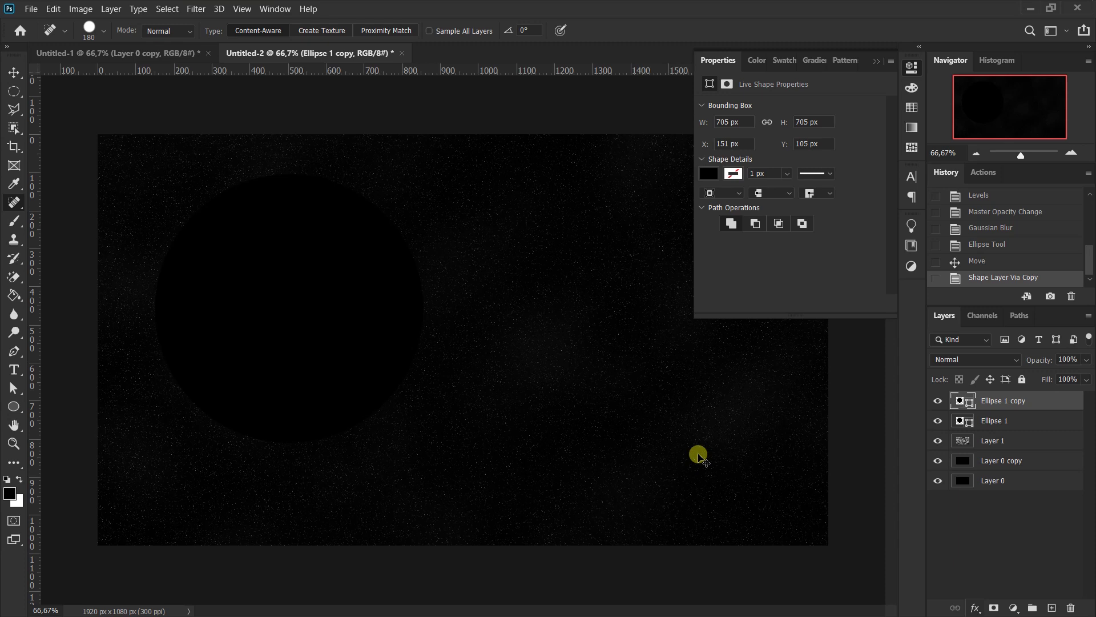
{"action": "left_click", "coordinate": [976, 608]}
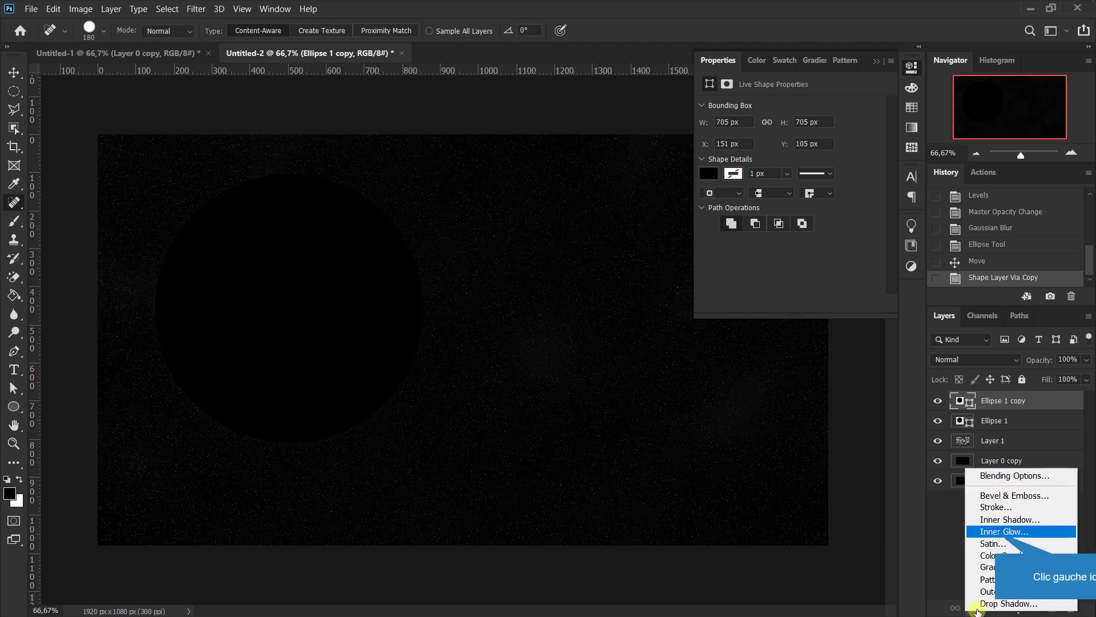
{"action": "left_click", "coordinate": [994, 532]}
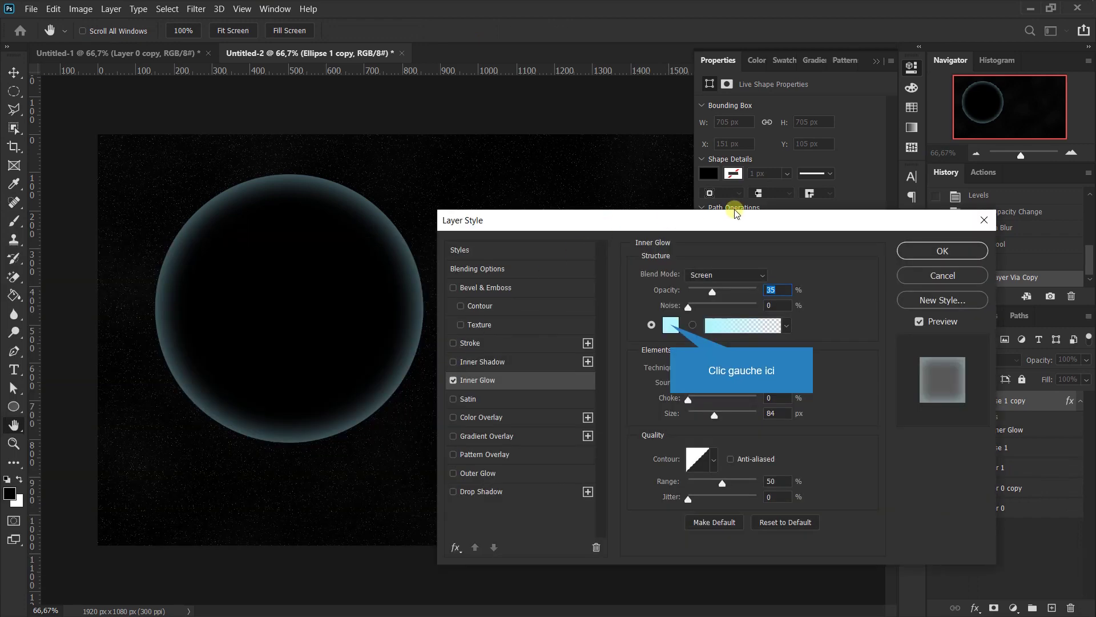
{"action": "left_click", "coordinate": [671, 325]}
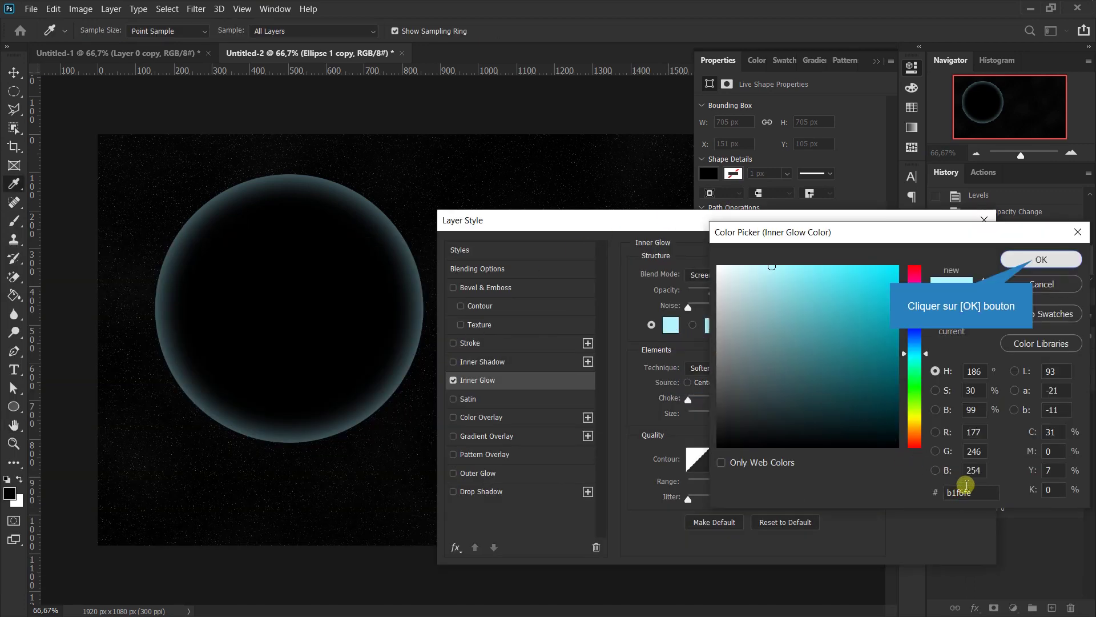
{"action": "left_click", "coordinate": [1036, 260]}
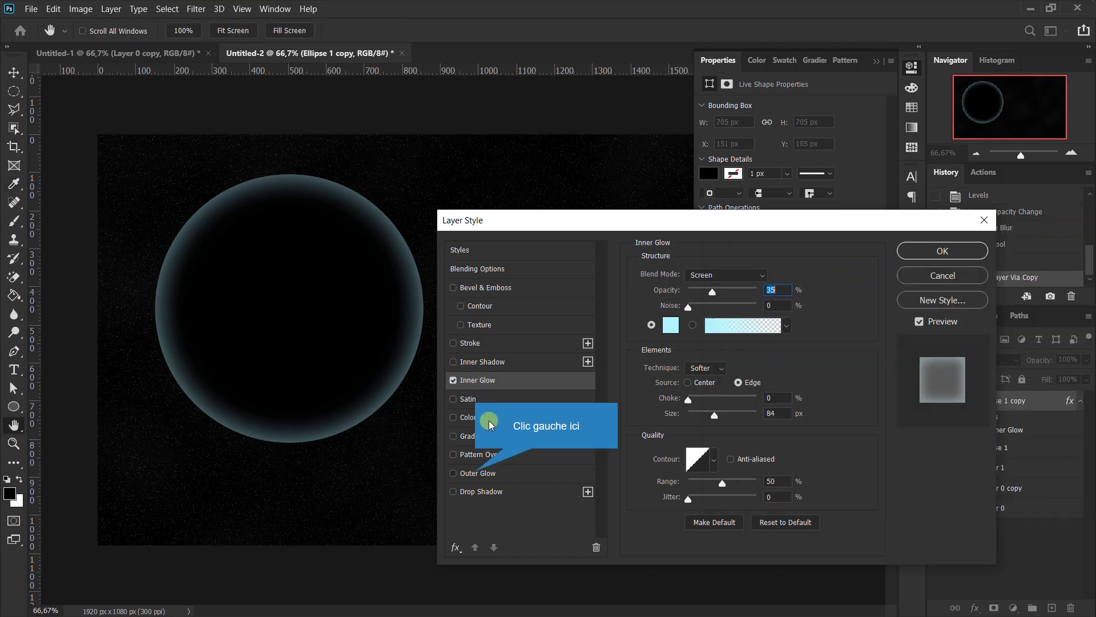
{"action": "left_click", "coordinate": [492, 474]}
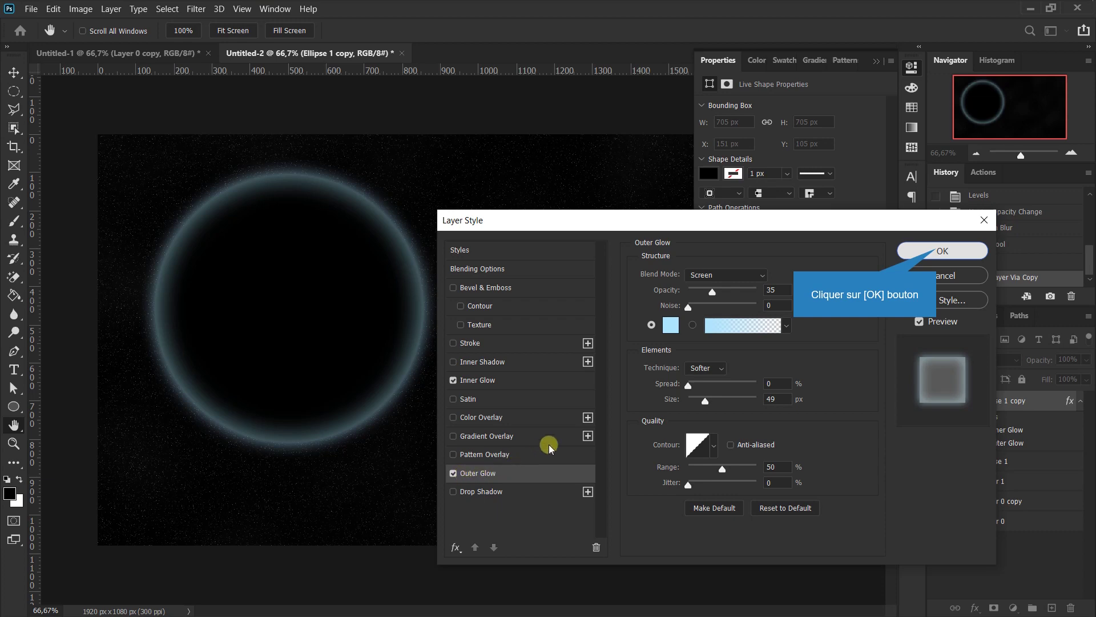
{"action": "left_click", "coordinate": [935, 252]}
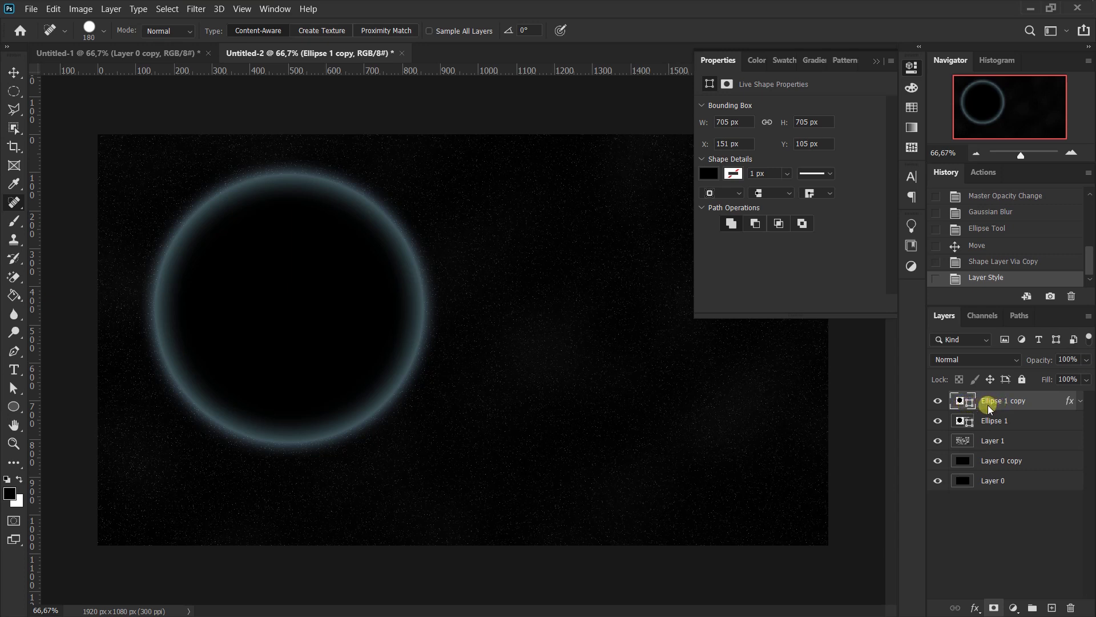
- Add a layer mask to Ellipse 1 copy and draw a black-to-white linear gradient from the circle's lower-right edge toward its centre
{"action": "left_click", "coordinate": [994, 607]}
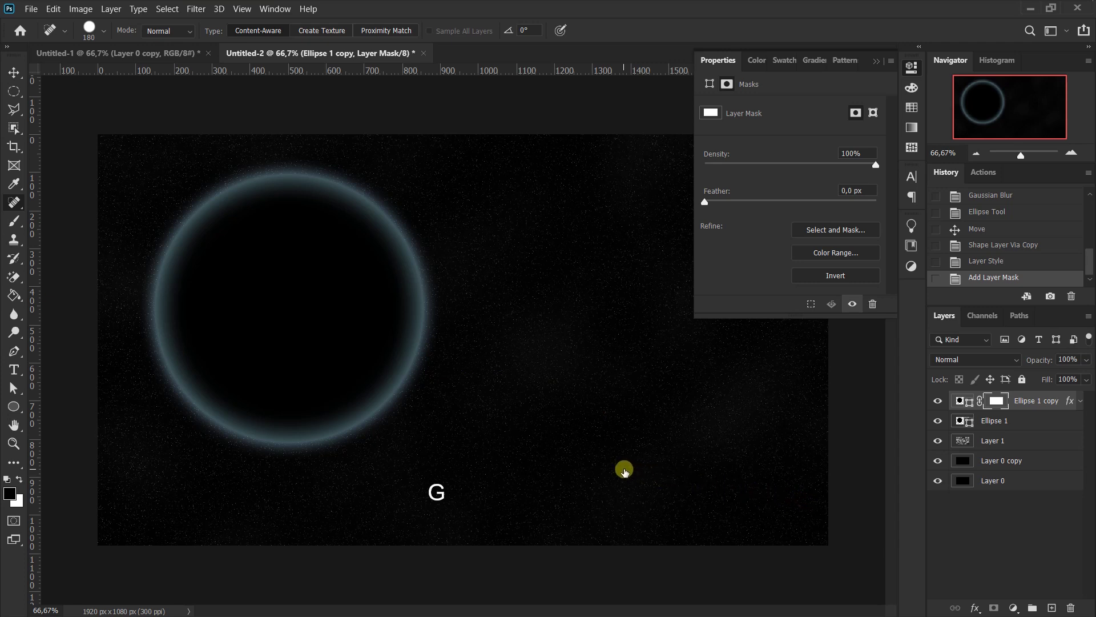
{"action": "left_click", "coordinate": [13, 296]}
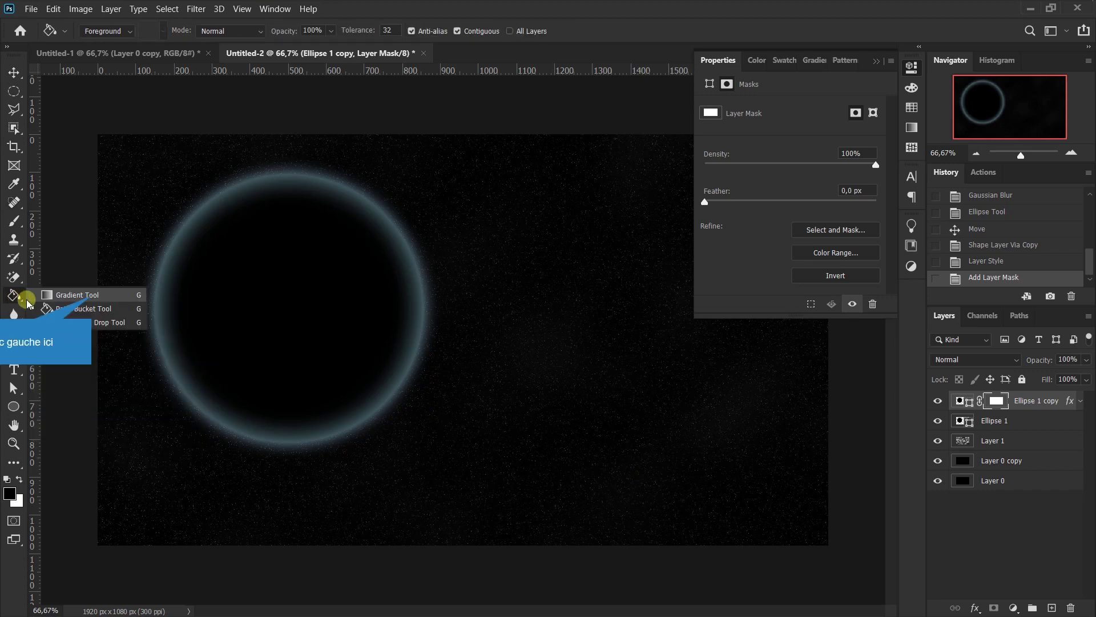
{"action": "left_click", "coordinate": [90, 296]}
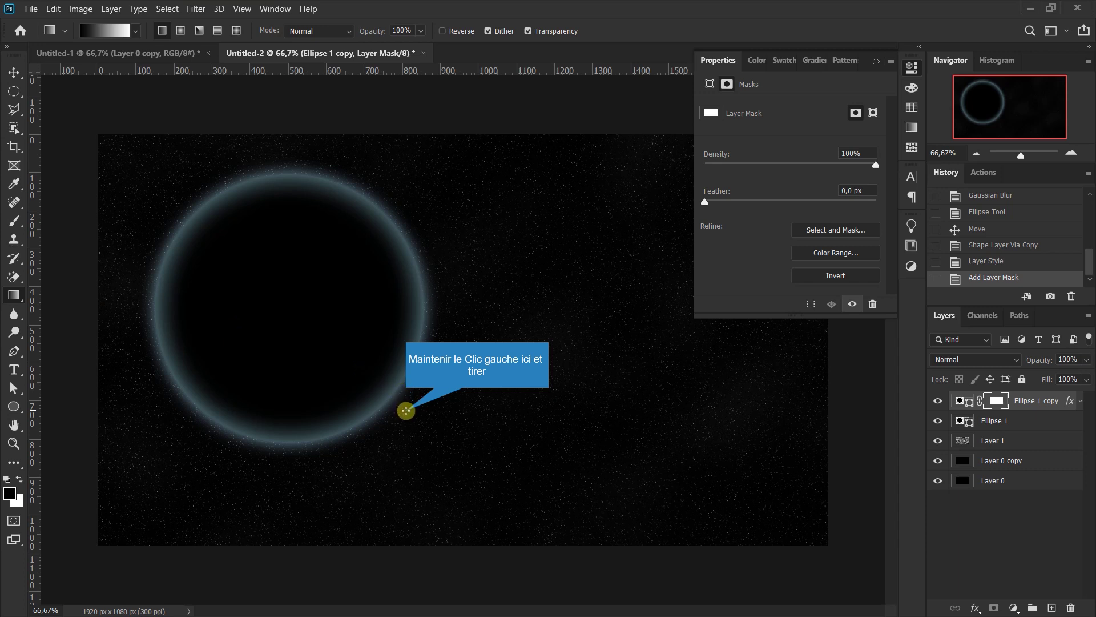
{"action": "left_click_drag", "start_coordinate": [406, 410], "coordinate": [332, 341]}
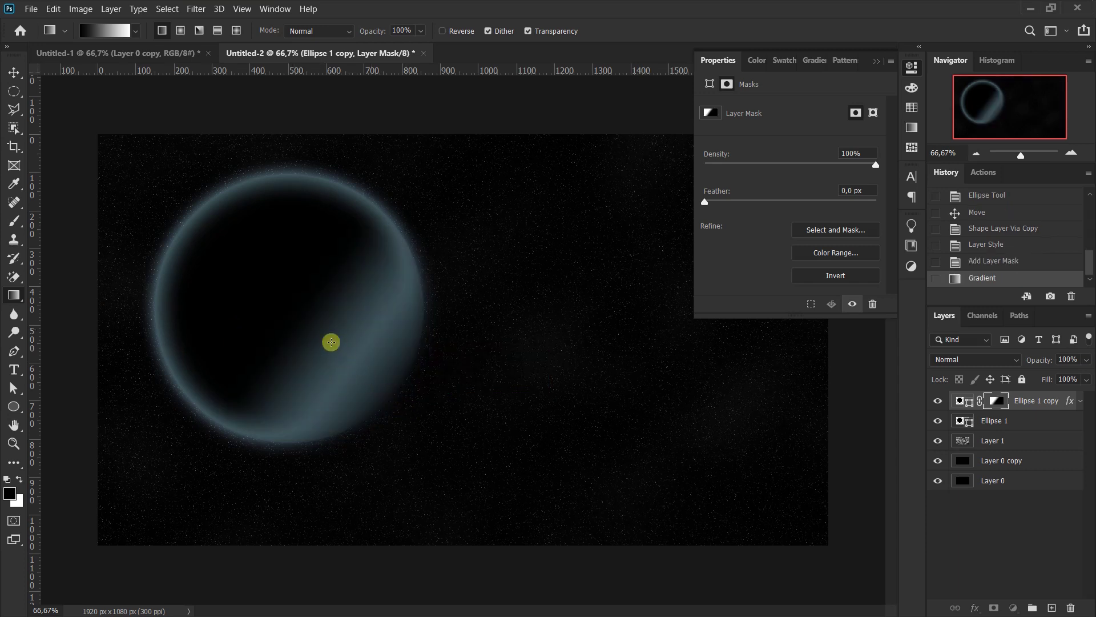
- Enable Layer Mask Hides Effects in the blending options of Ellipse 1 copy
{"action": "left_click", "coordinate": [997, 402]}
{"action": "left_click", "coordinate": [964, 401]}
{"action": "left_click", "coordinate": [1081, 400]}
{"action": "key", "text": "h"}
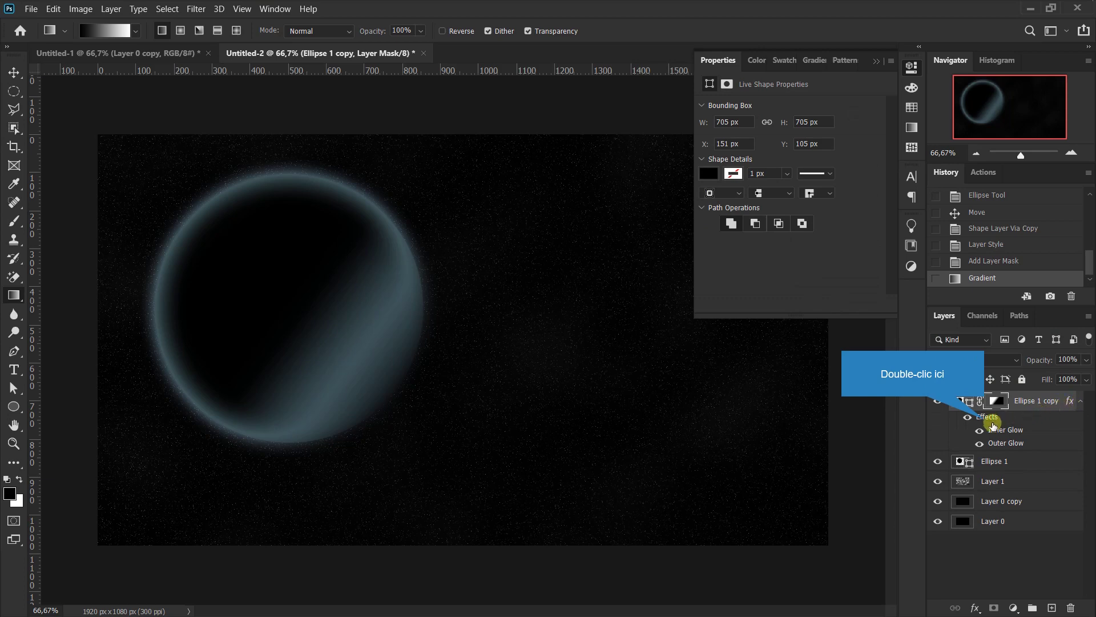
{"action": "double_click", "coordinate": [991, 422]}
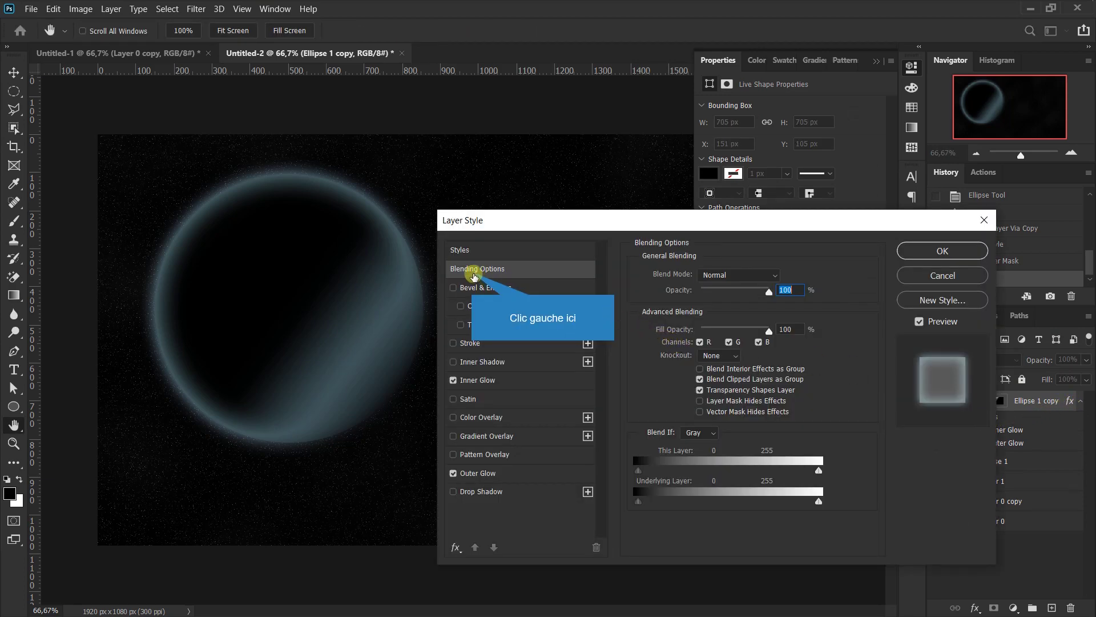
{"action": "left_click", "coordinate": [472, 275]}
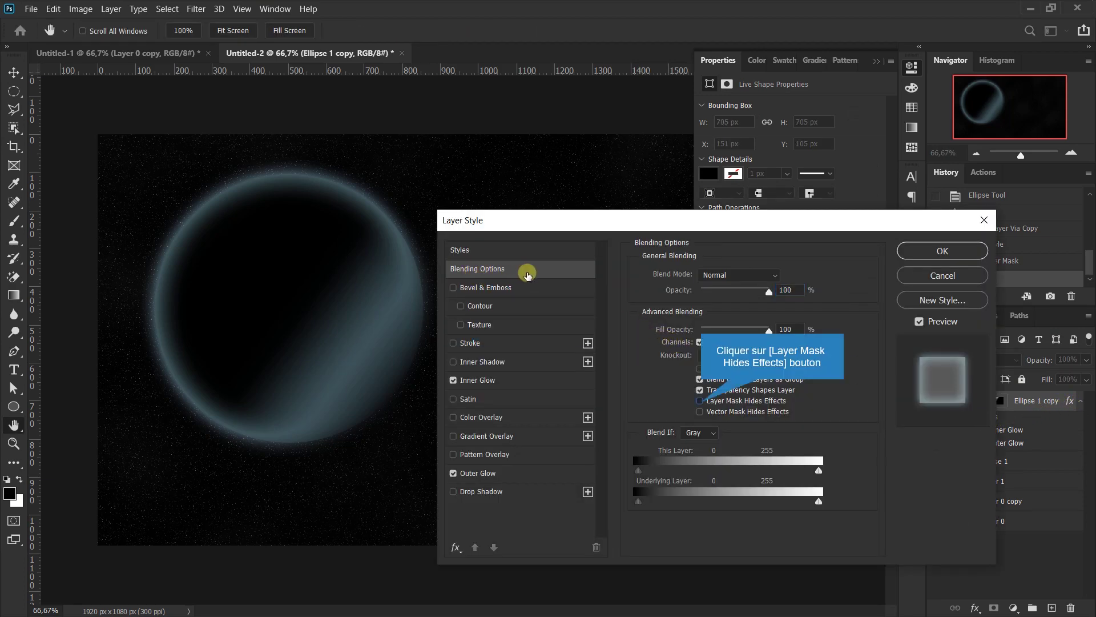
{"action": "left_click", "coordinate": [699, 401]}
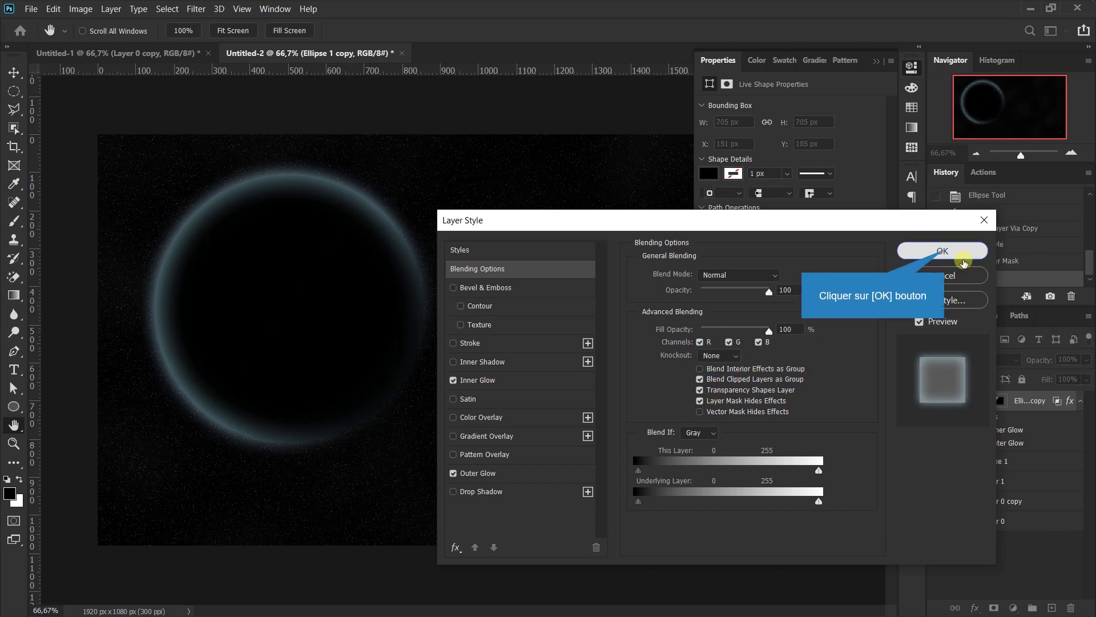
{"action": "left_click", "coordinate": [943, 251]}
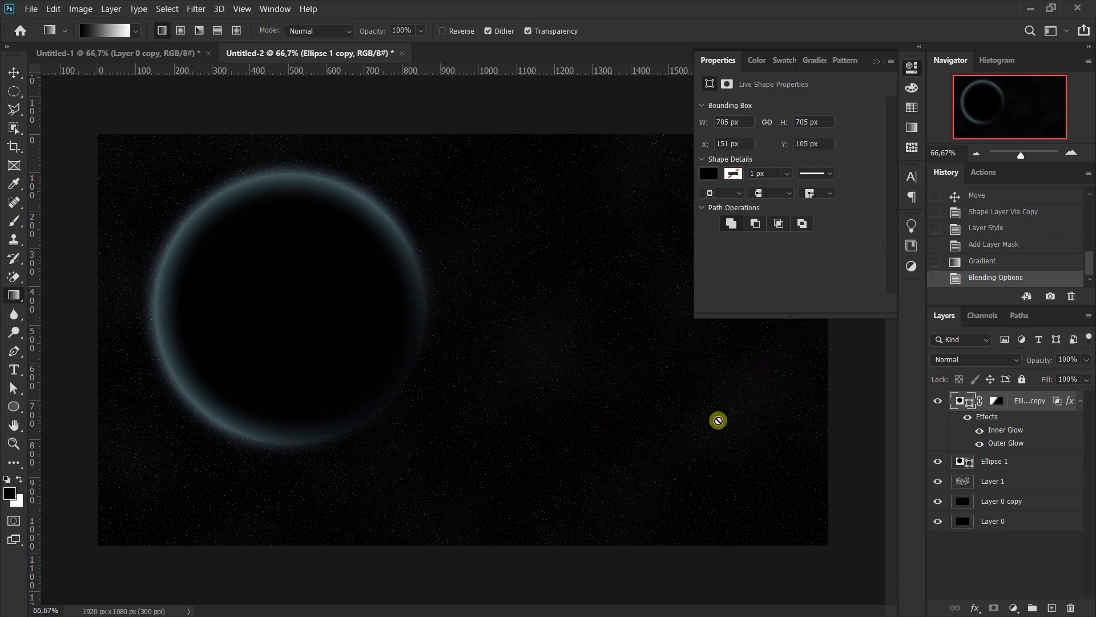
- Redraw the gradient on the mask of Ellipse 1 copy toward the upper left so the glow fades across the circle's lower-right side
{"action": "left_click", "coordinate": [998, 401]}
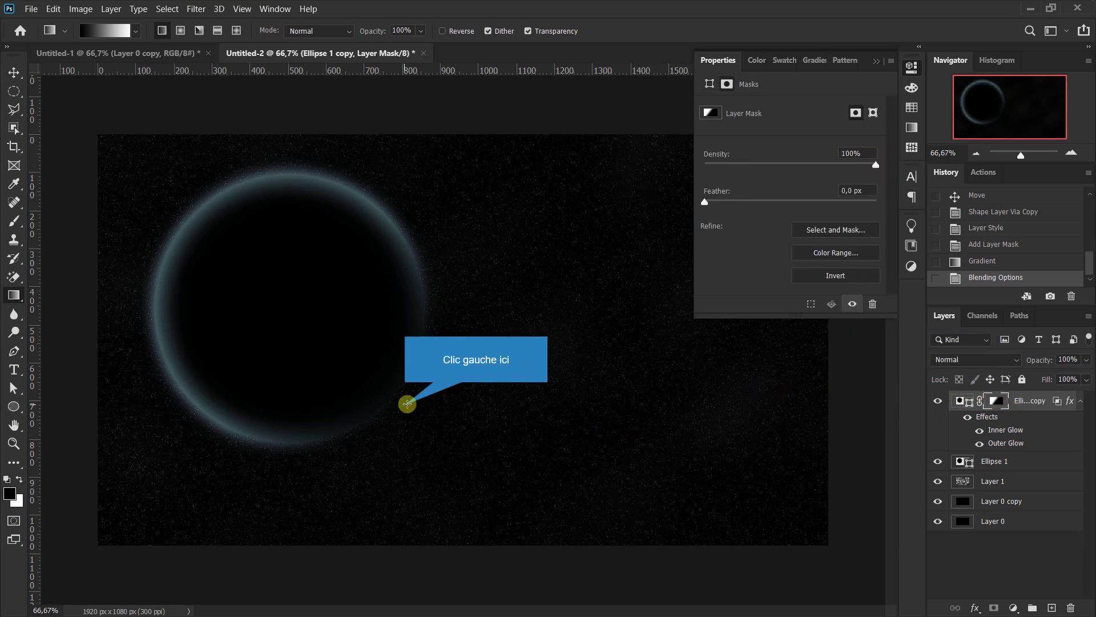
{"action": "left_click_drag", "start_coordinate": [405, 405], "coordinate": [265, 292]}
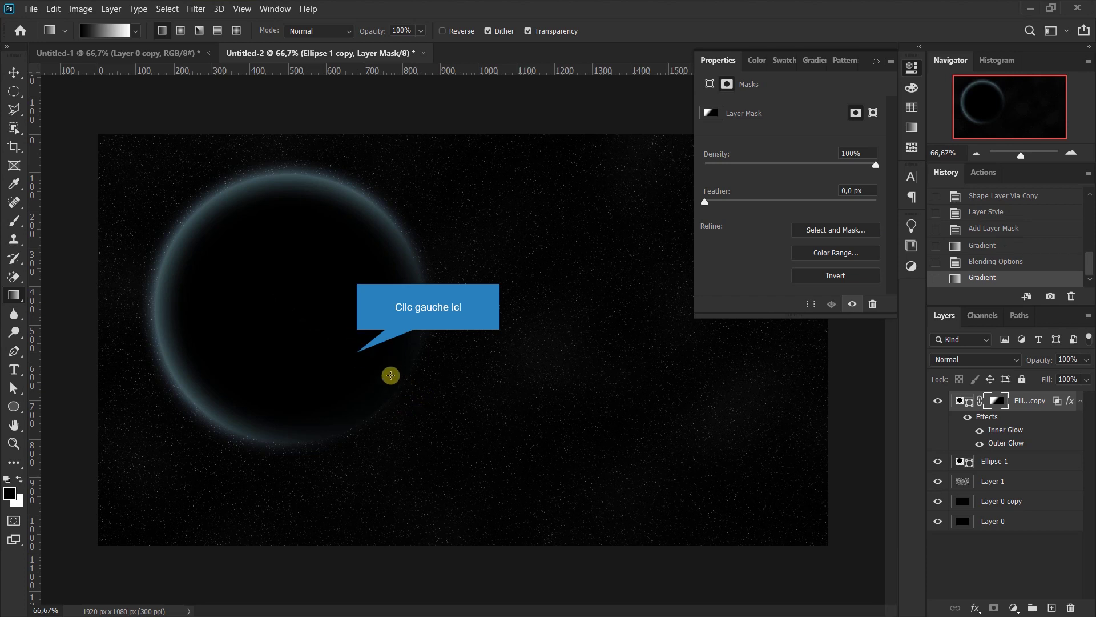
{"action": "left_click", "coordinate": [356, 352]}
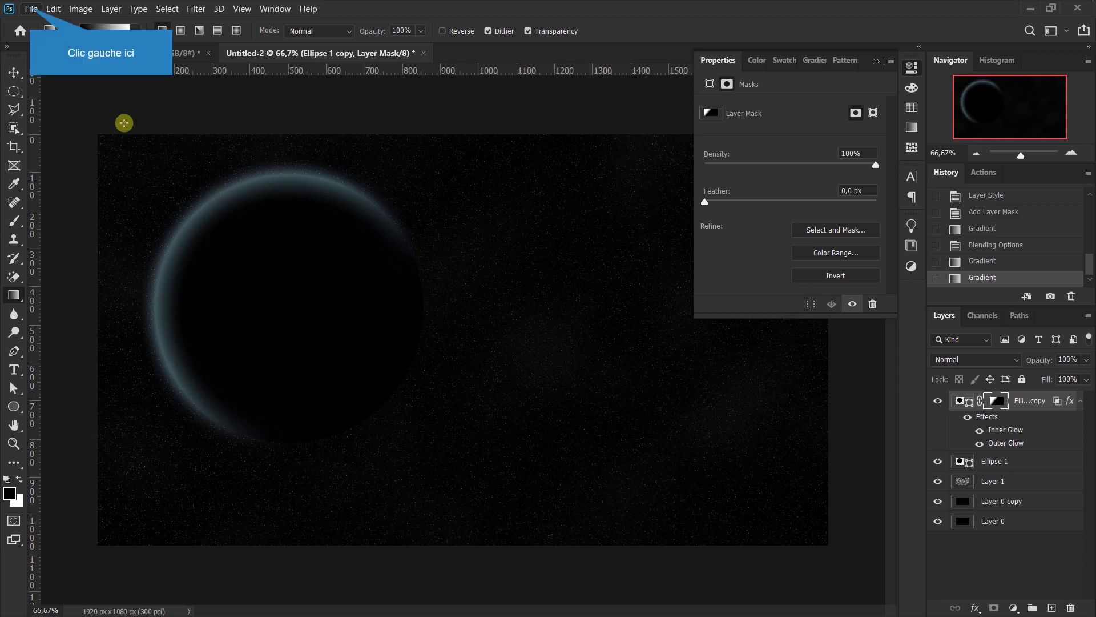
- Place 106982.jpg as an embedded image directly below Ellipse 1 copy and clip it to the Ellipse 1 layer
{"action": "left_click", "coordinate": [31, 9]}
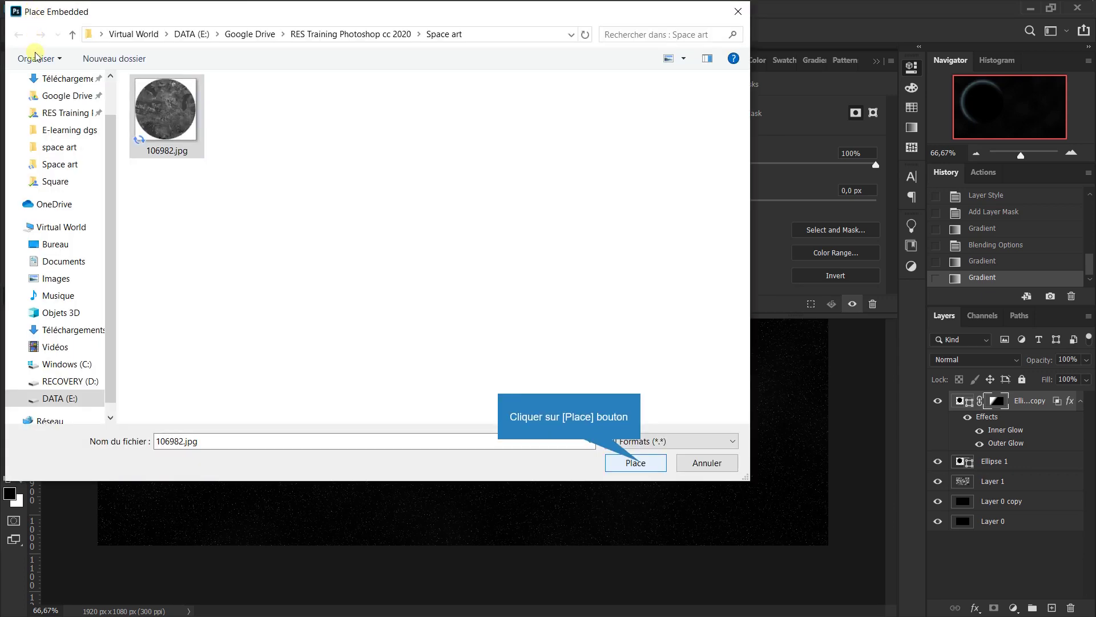
{"action": "left_click", "coordinate": [635, 462]}
{"action": "key", "text": "Return"}
{"action": "key", "text": "ctrl+bracketleft"}
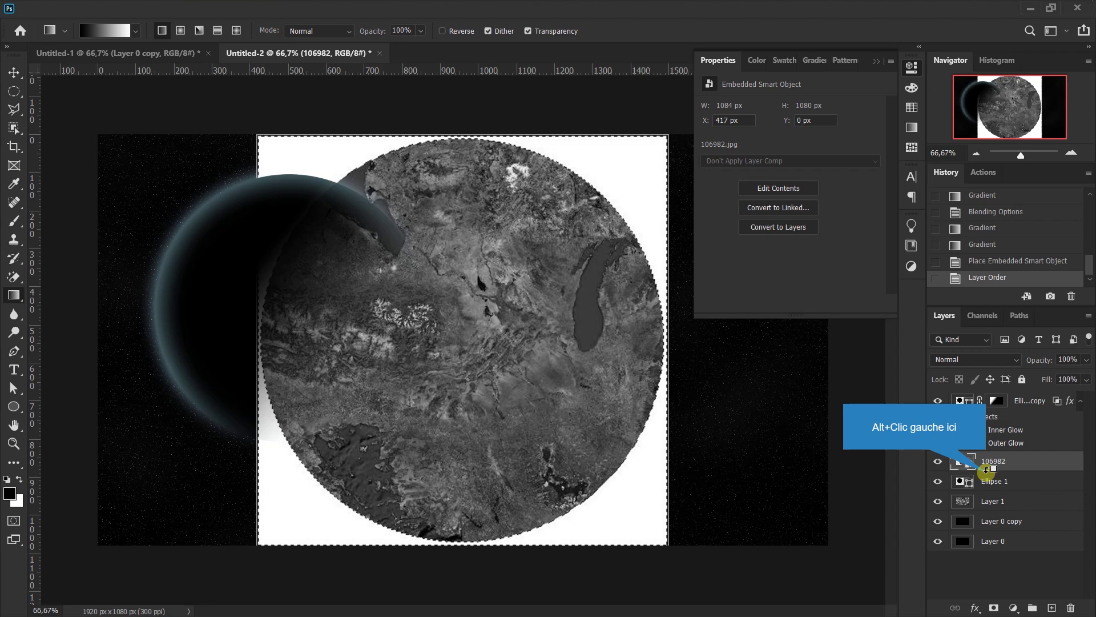
{"action": "left_click", "coordinate": [986, 469], "text": "alt"}
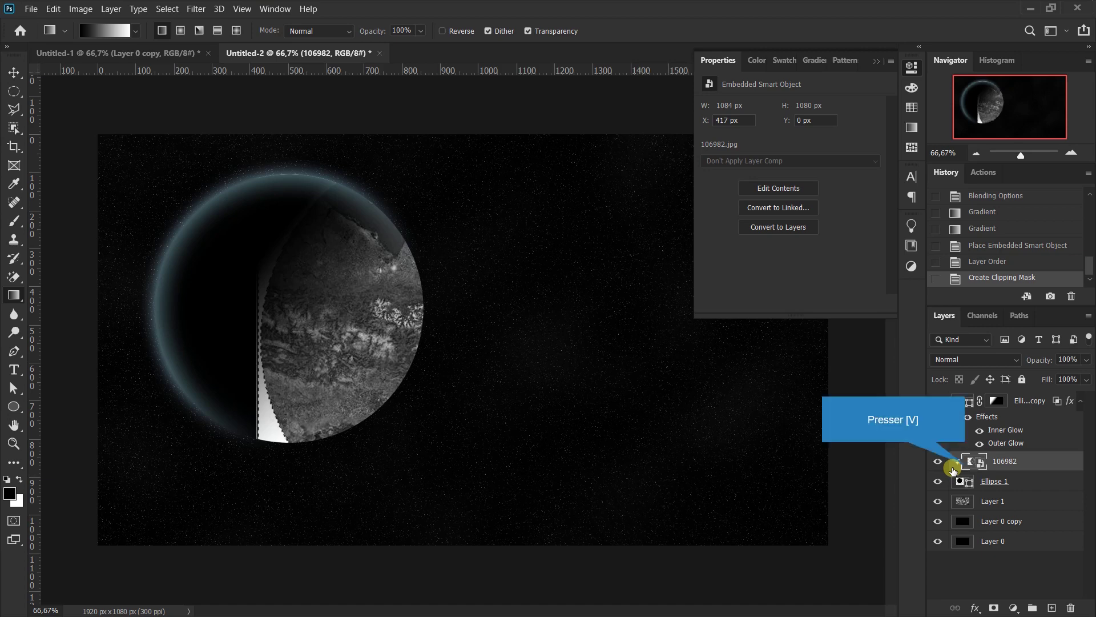
- Move the planet texture over the circle and scale it to about 823 x 820 px, positioned at about X 92 px, Y 66 px
{"action": "key", "text": "v"}
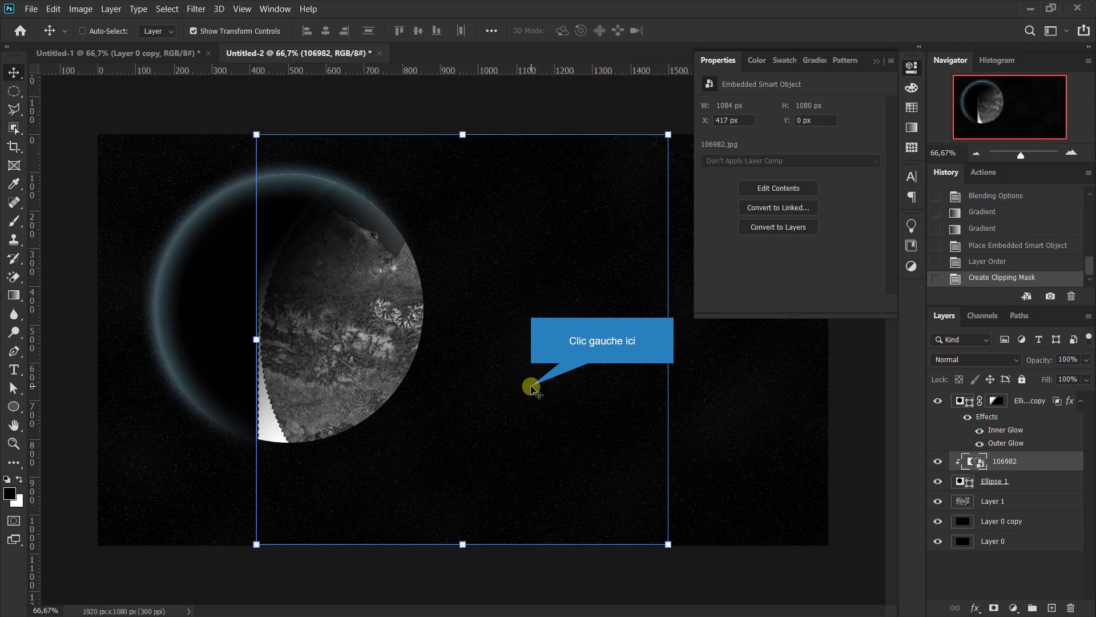
{"action": "left_click_drag", "start_coordinate": [531, 388], "coordinate": [368, 348]}
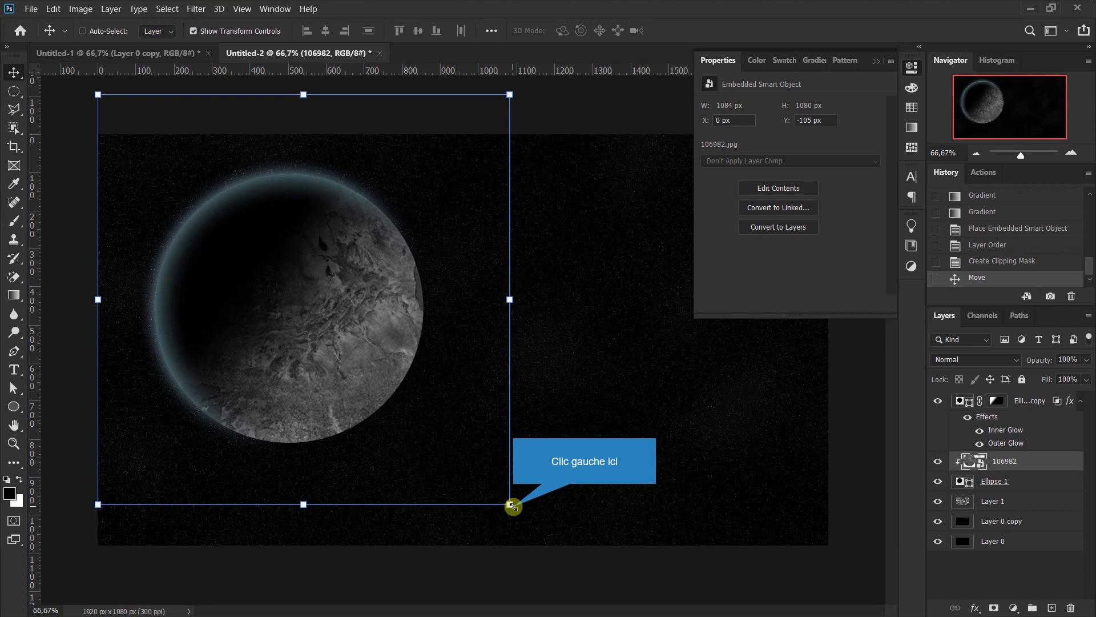
{"action": "left_click_drag", "start_coordinate": [513, 506], "coordinate": [393, 428]}
{"action": "left_click_drag", "start_coordinate": [231, 140], "coordinate": [265, 206]}
{"action": "key", "text": "Return"}
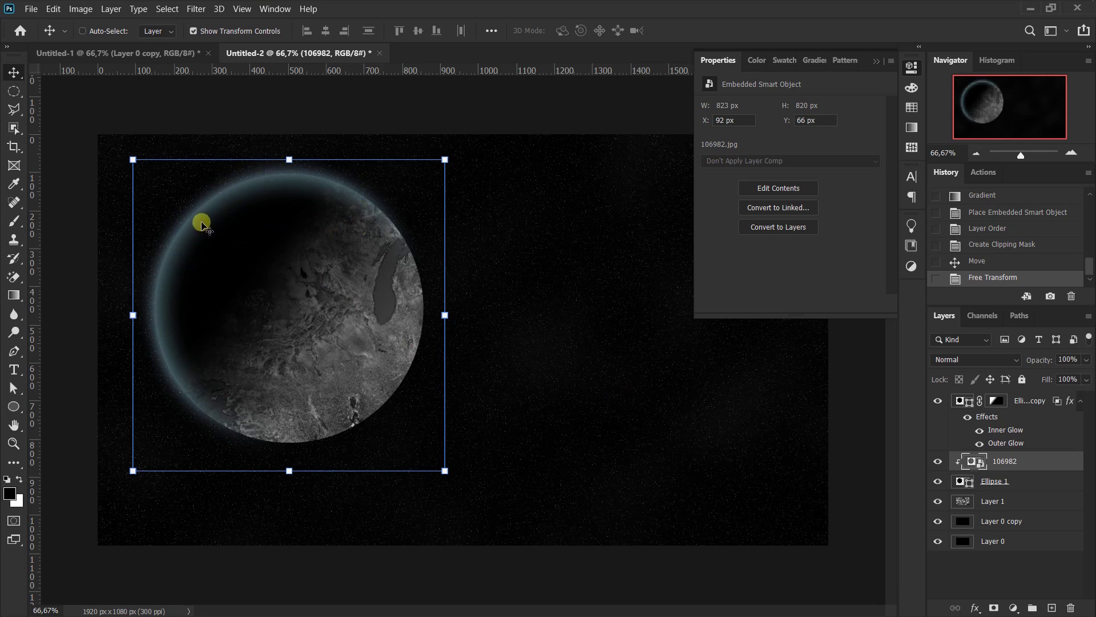
- Lower the fill of the Ellipse 1 copy layer to 0% while keeping its glow effects
{"action": "left_click", "coordinate": [971, 403]}
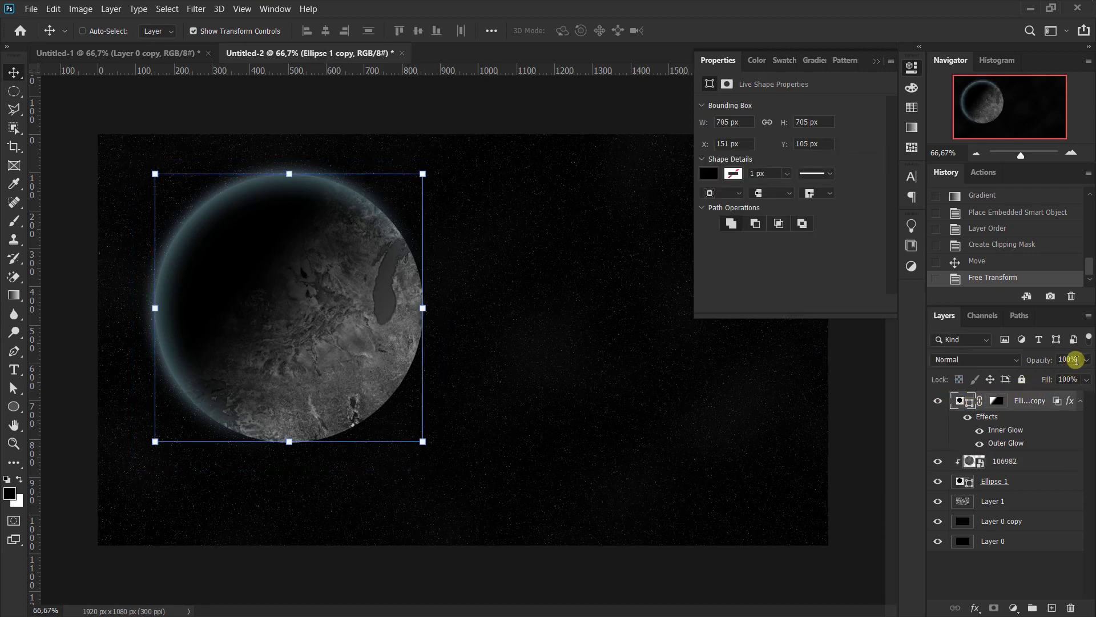
{"action": "left_click", "coordinate": [1069, 379]}
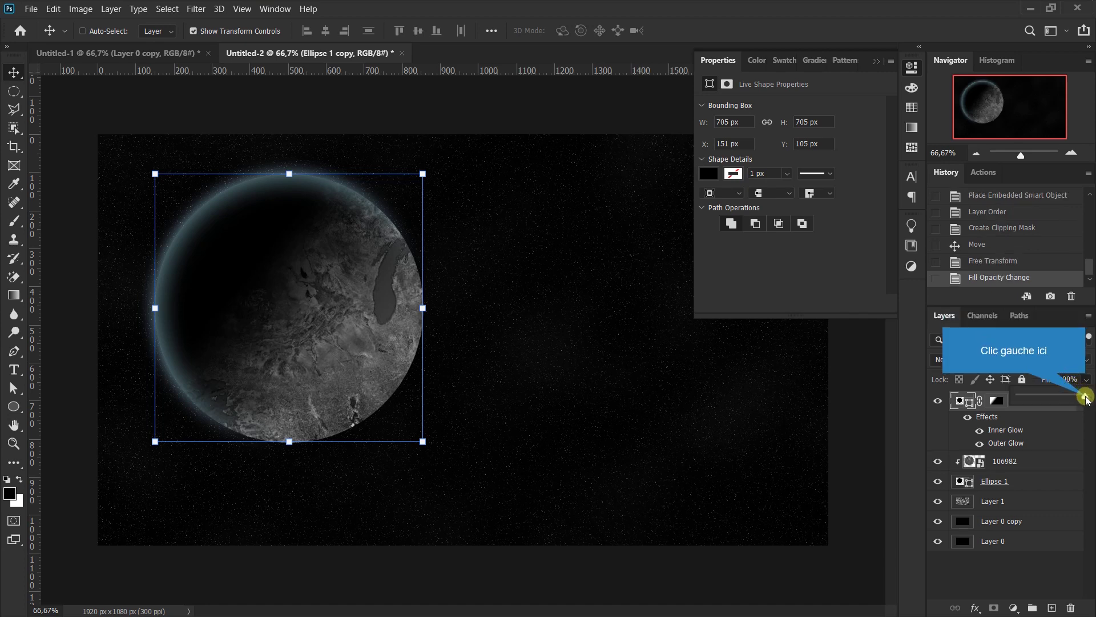
{"action": "left_click_drag", "start_coordinate": [1084, 395], "coordinate": [1016, 403]}
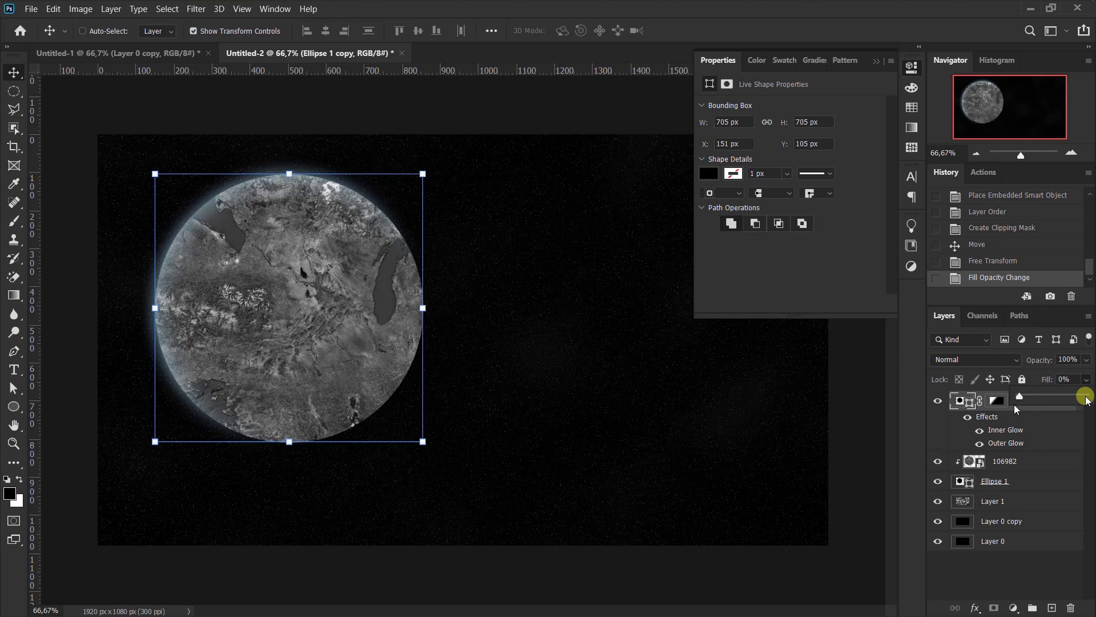
- Add a layer mask to 106982 and draw black-to-white gradients on it from the planet's lower-right edge toward the upper left to shade that side
{"action": "left_click", "coordinate": [1004, 463]}
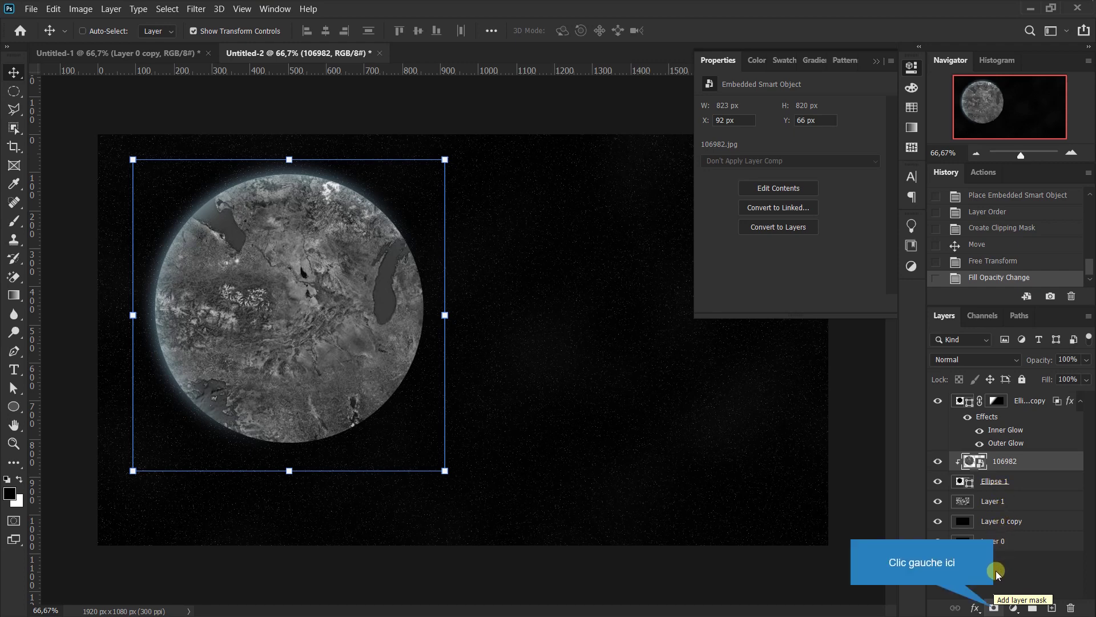
{"action": "left_click", "coordinate": [994, 605]}
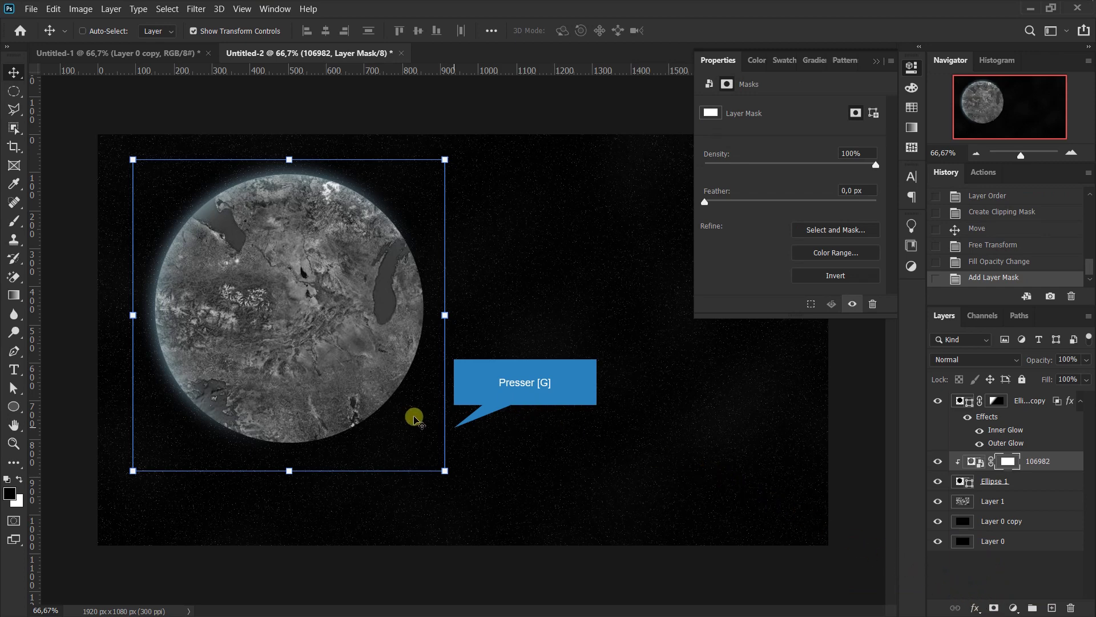
{"action": "key", "text": "g"}
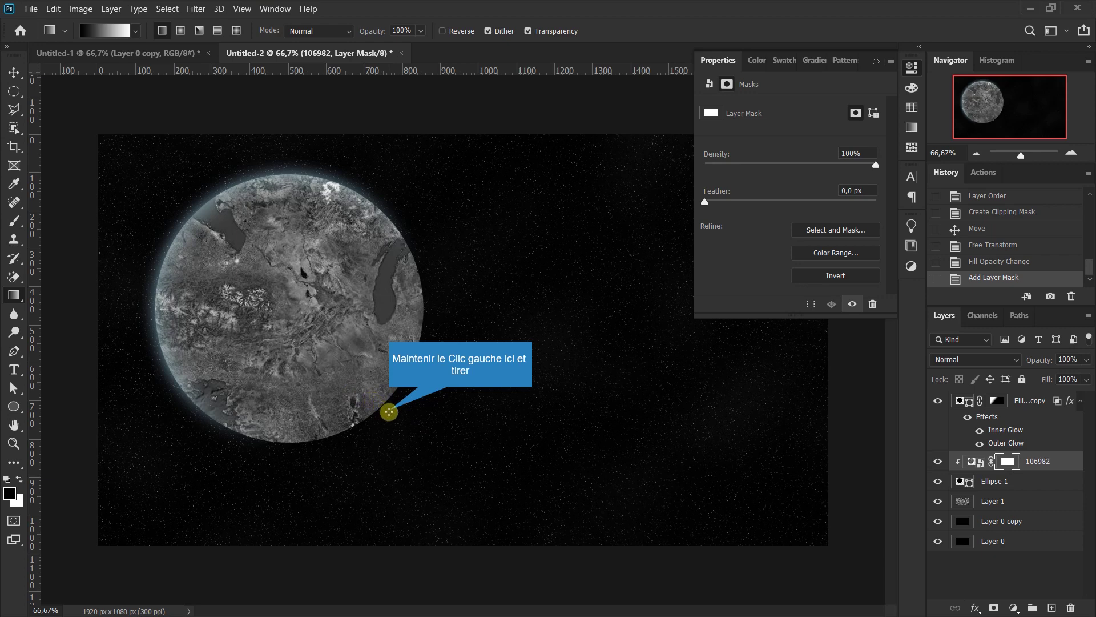
{"action": "left_click_drag", "start_coordinate": [391, 413], "coordinate": [257, 281]}
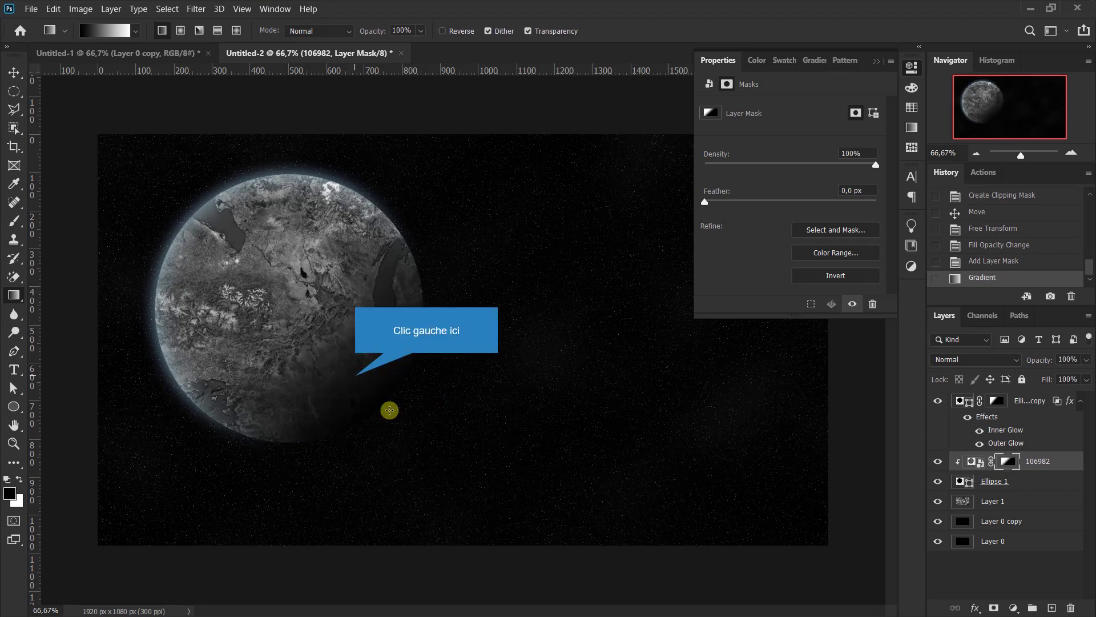
{"action": "left_click", "coordinate": [390, 410]}
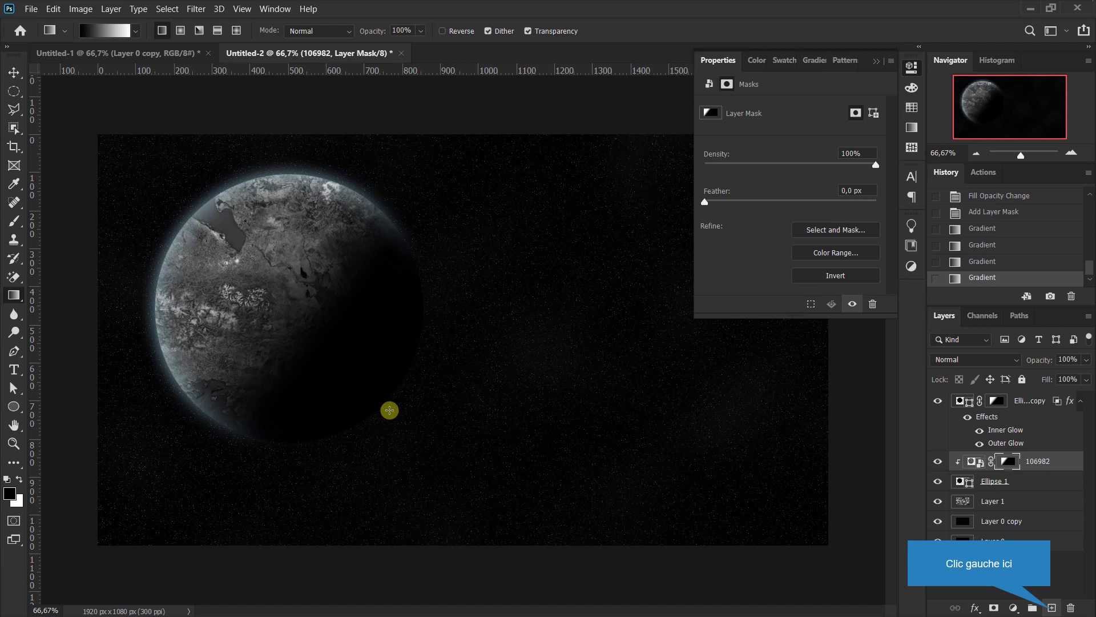
- Create a new layer above 106982, clipped to the planet, and fill it with blue #043199 using the Paint Bucket
{"action": "key", "text": "ctrl+shift+alt+n"}
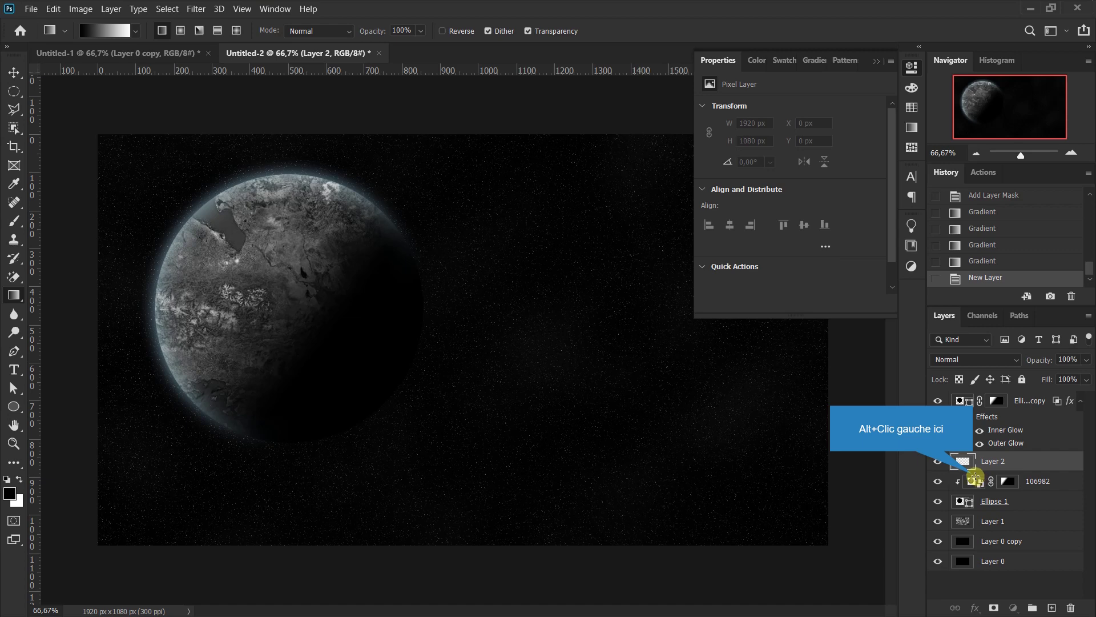
{"action": "left_click", "coordinate": [974, 475], "text": "alt"}
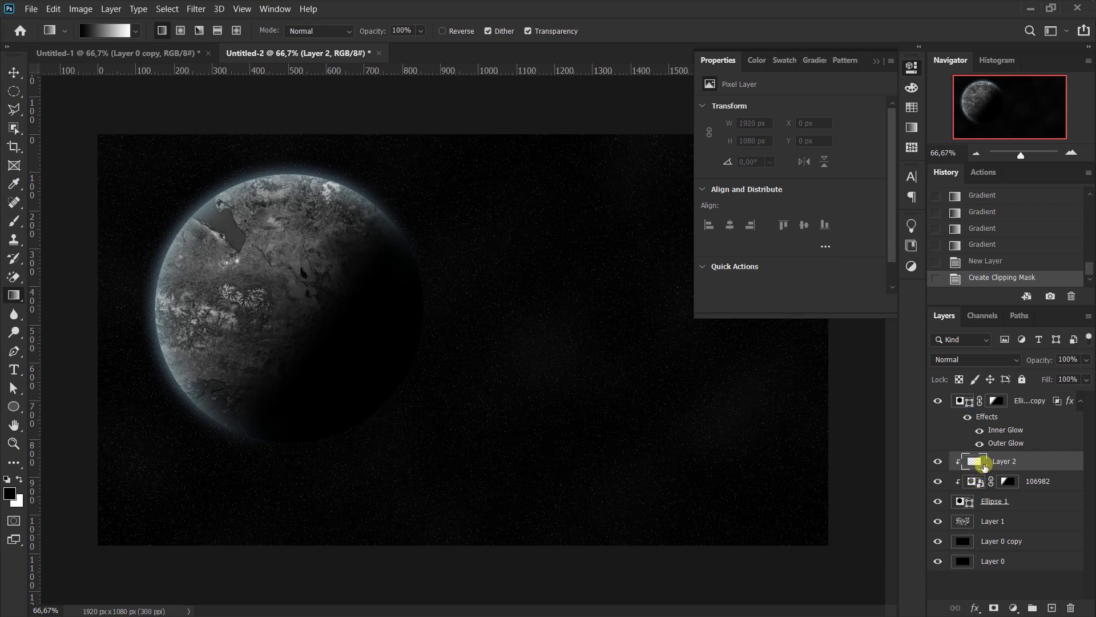
{"action": "right_click", "coordinate": [15, 294]}
{"action": "left_click", "coordinate": [63, 309]}
{"action": "left_click", "coordinate": [9, 493]}
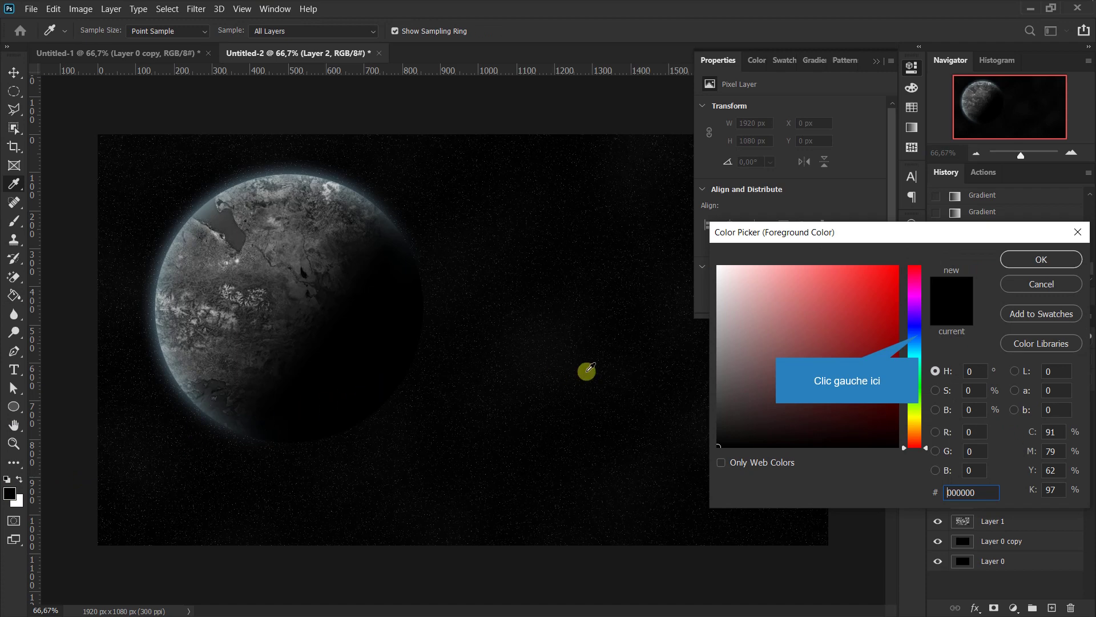
{"action": "left_click", "coordinate": [918, 336]}
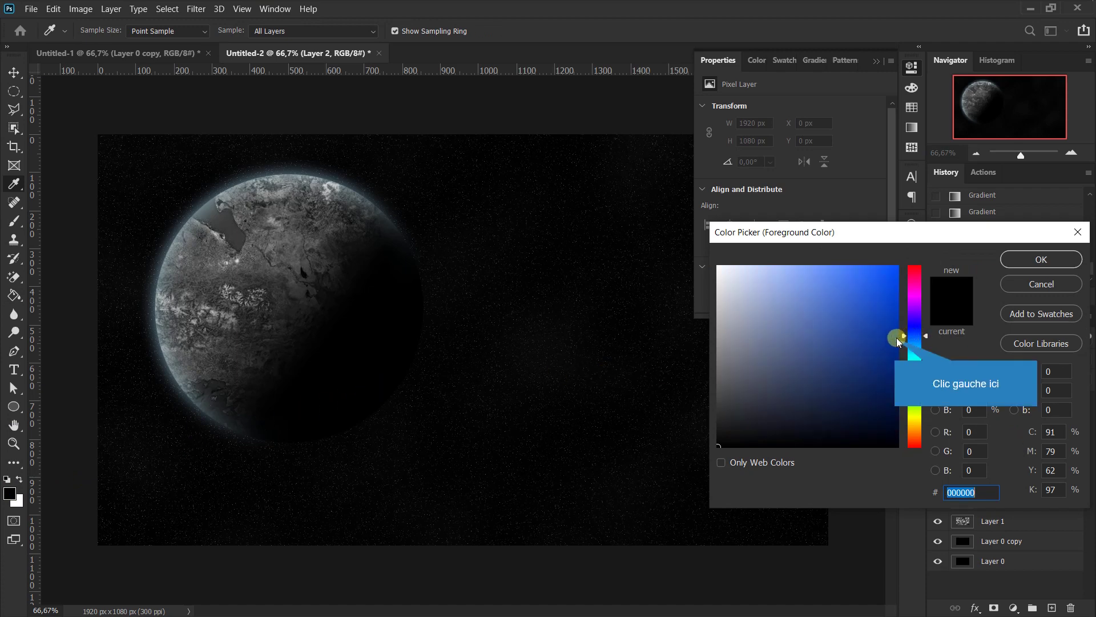
{"action": "left_click", "coordinate": [895, 337]}
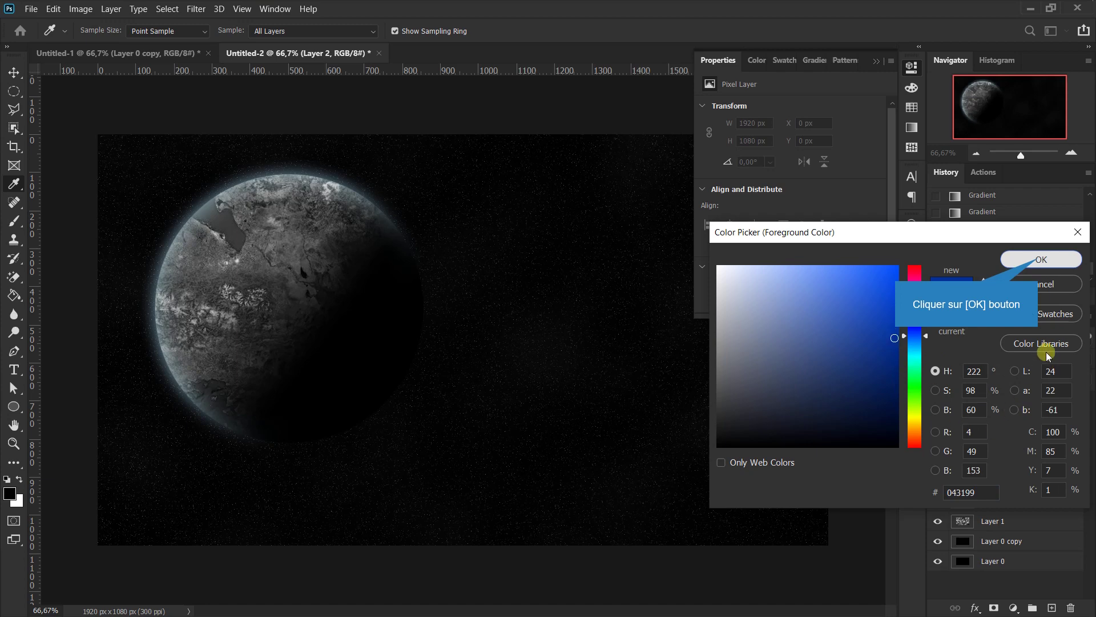
{"action": "left_click", "coordinate": [1041, 260]}
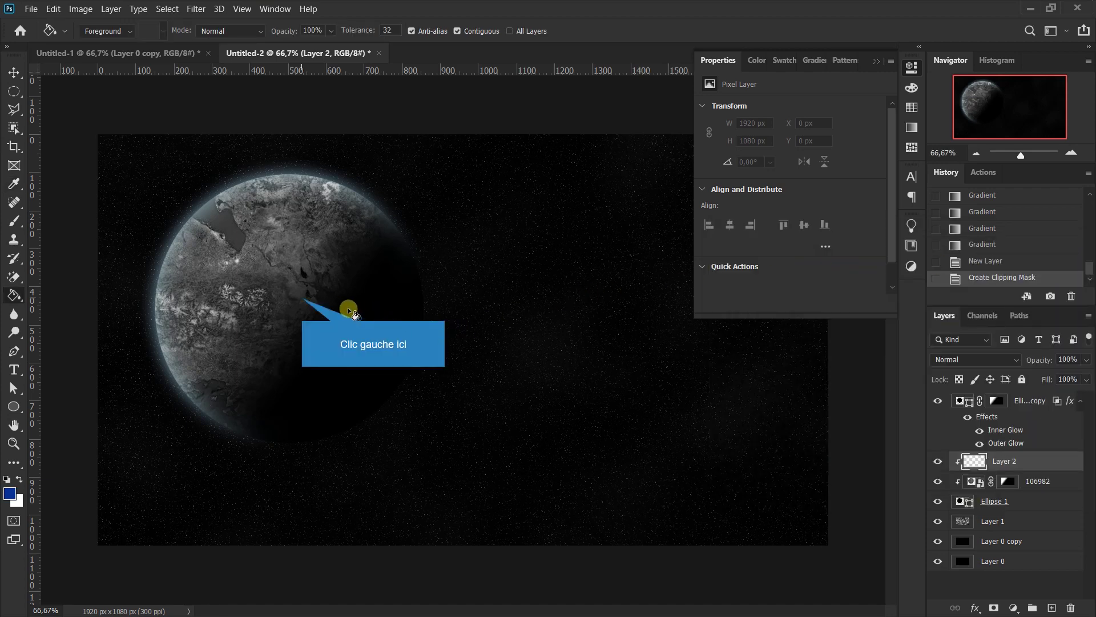
{"action": "left_click", "coordinate": [301, 297]}
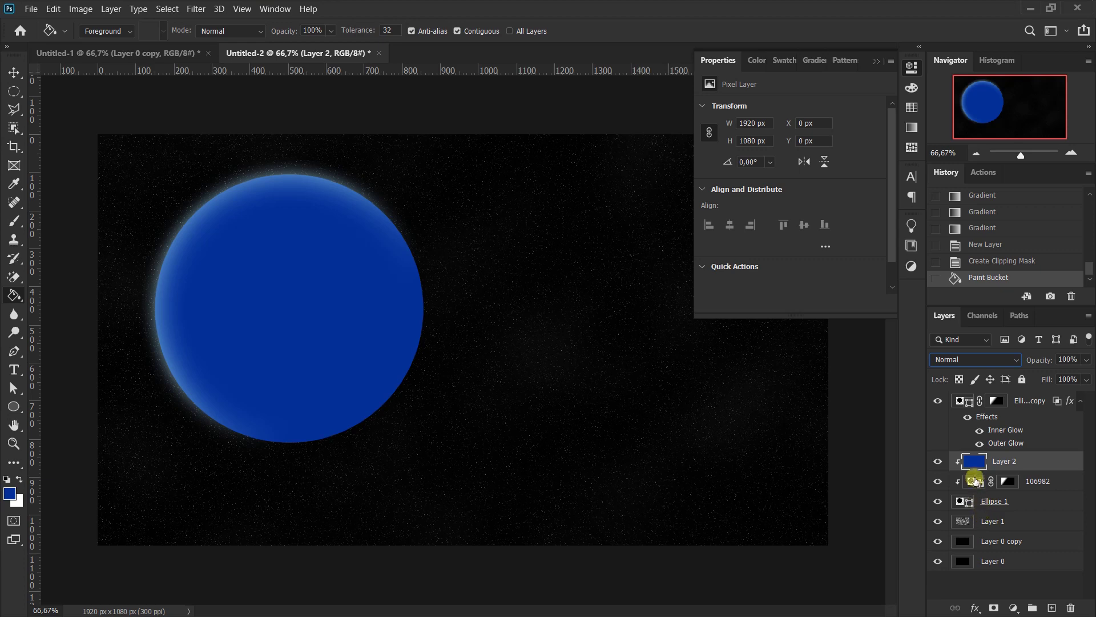
- Set the blue Layer 2's blend mode to Overlay and compare the planet with that layer hidden and shown
{"action": "left_click", "coordinate": [1016, 361]}
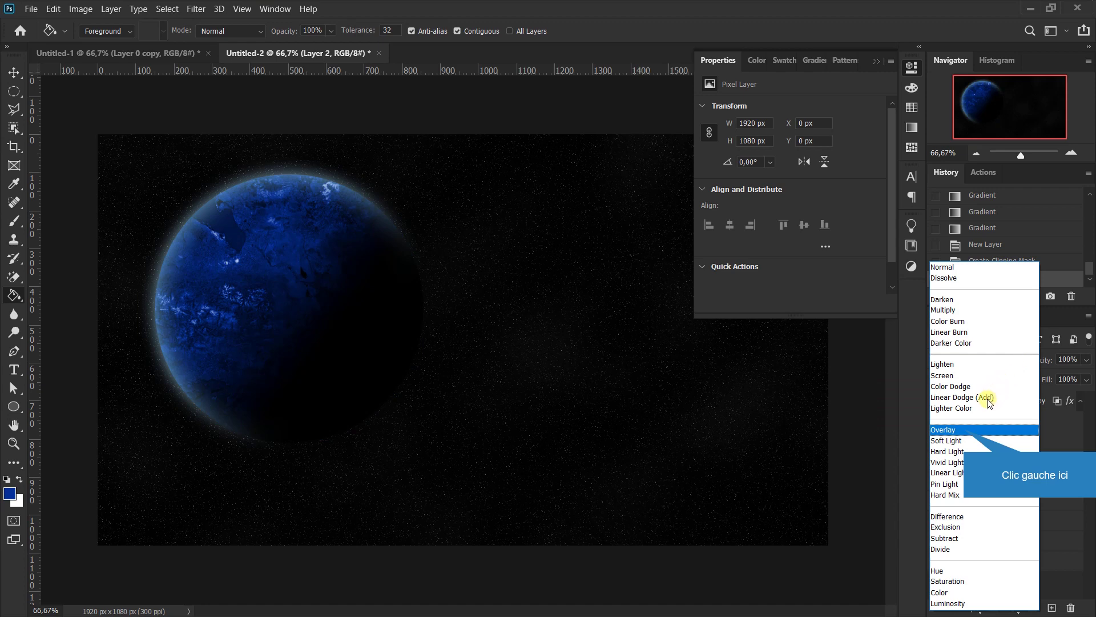
{"action": "left_click", "coordinate": [965, 429]}
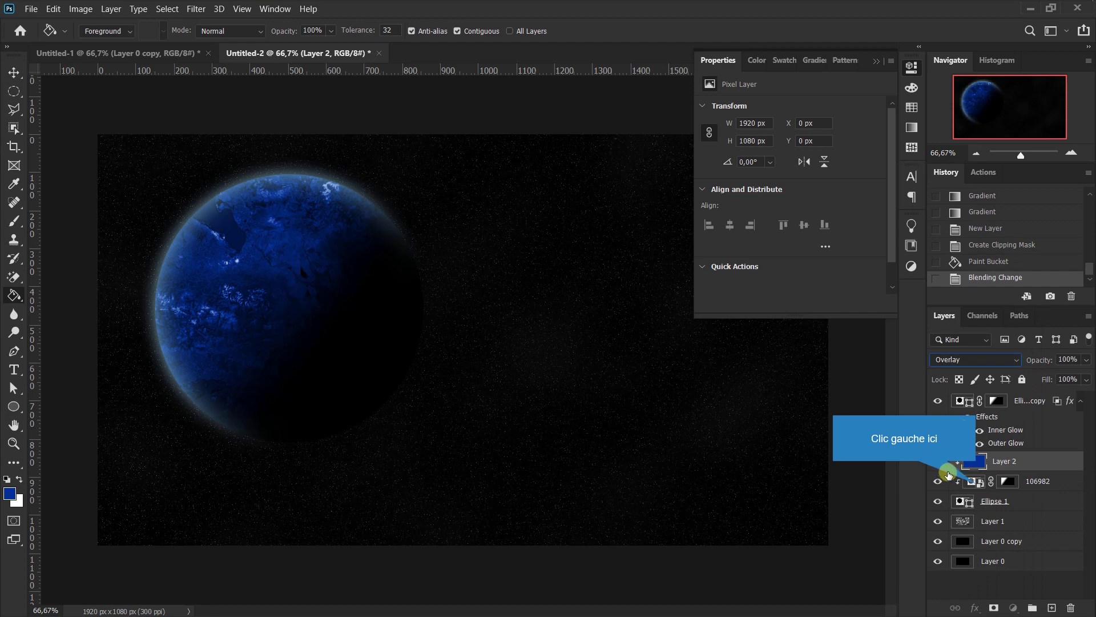
{"action": "left_click", "coordinate": [977, 483]}
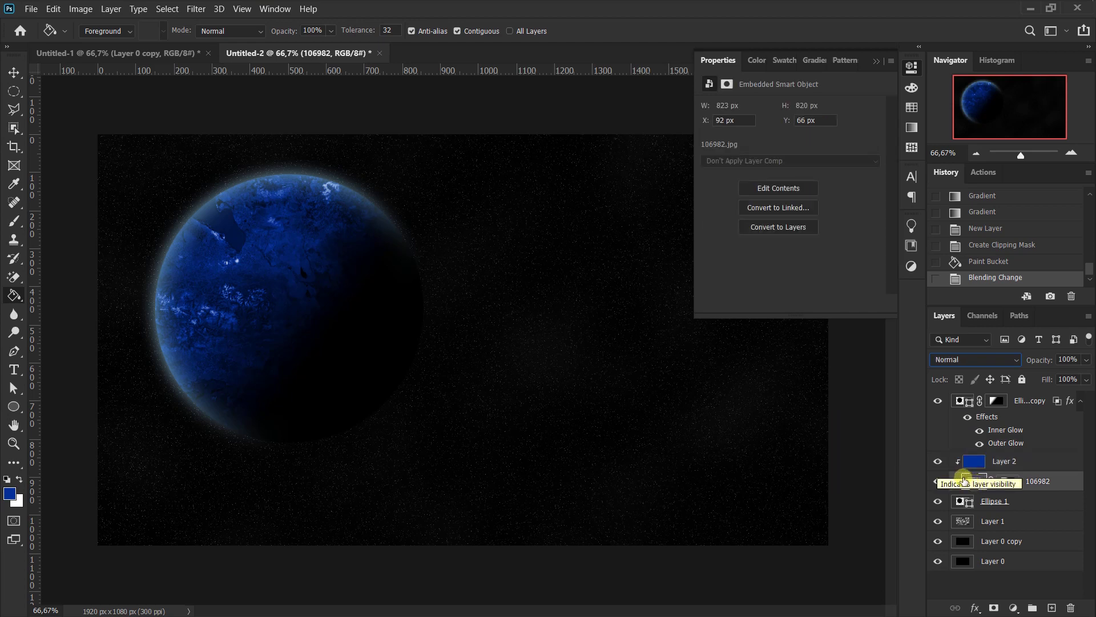
{"action": "left_click", "coordinate": [938, 464]}
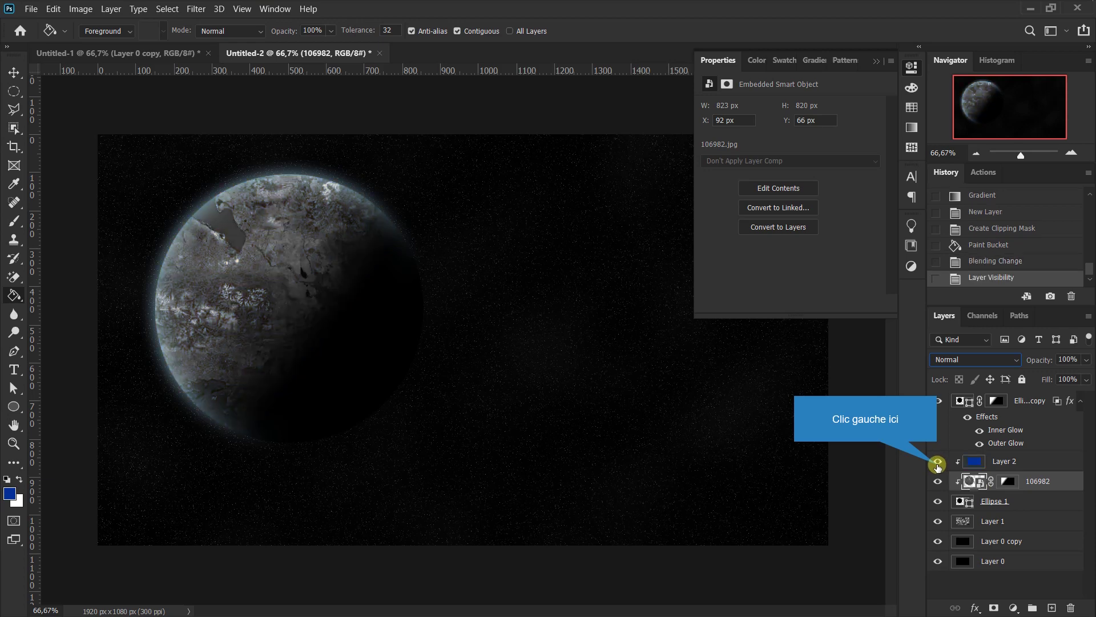
{"action": "left_click", "coordinate": [939, 462]}
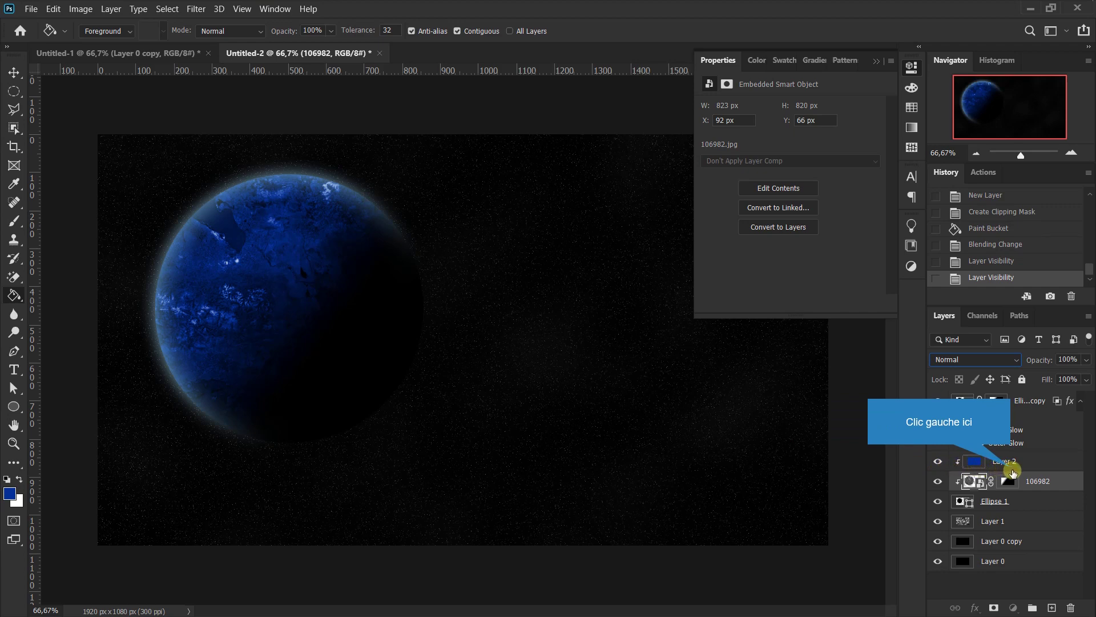
{"action": "left_click", "coordinate": [1011, 463]}
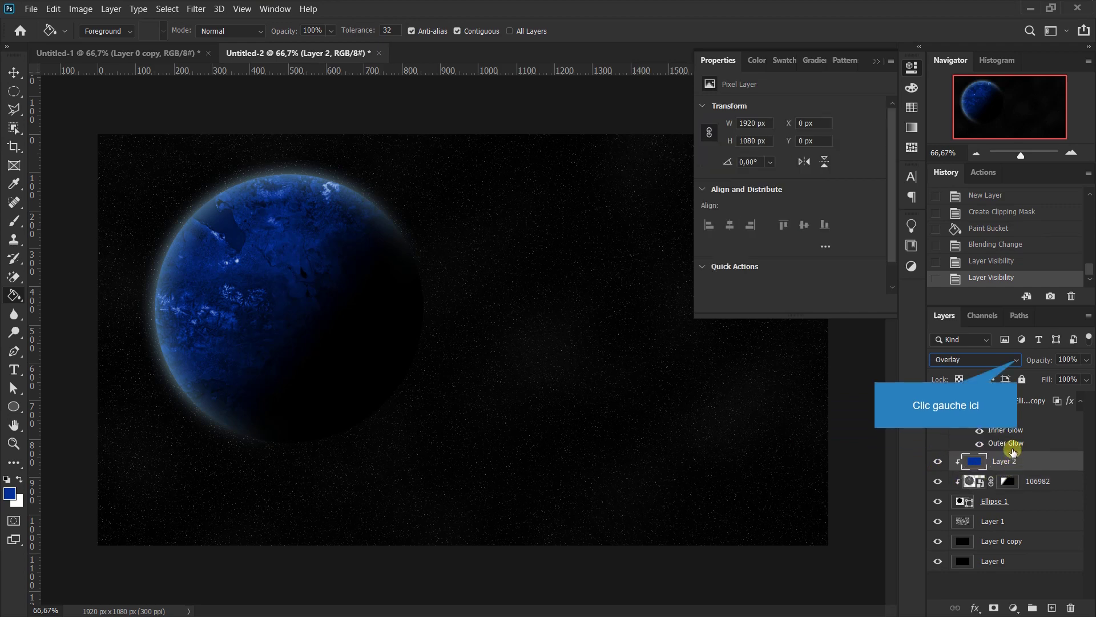
{"action": "left_click", "coordinate": [1019, 360]}
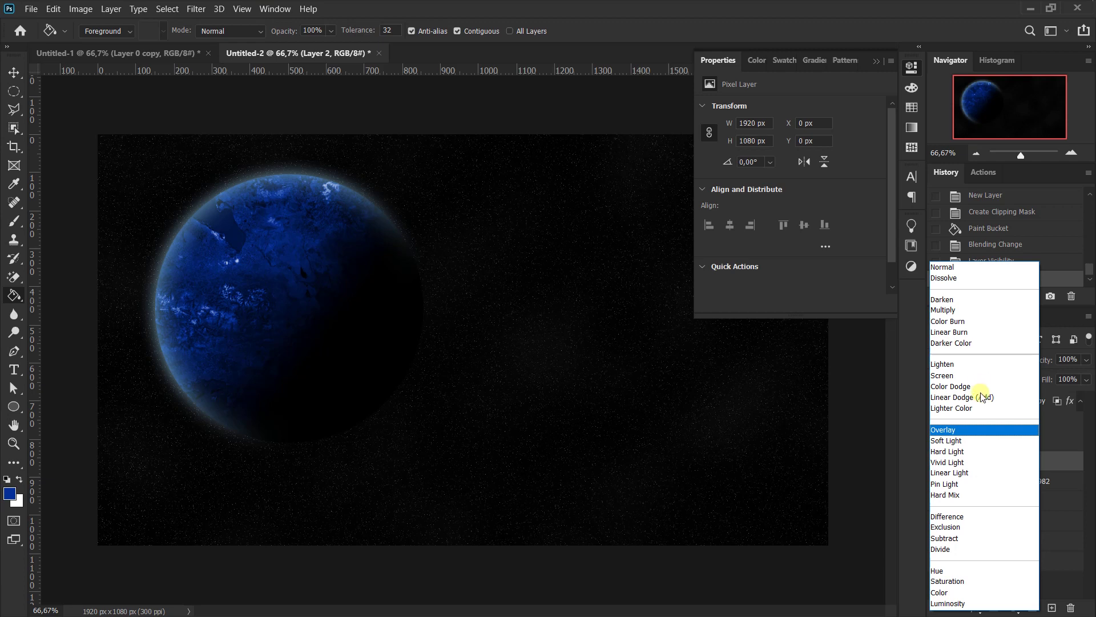
{"action": "left_click", "coordinate": [981, 432]}
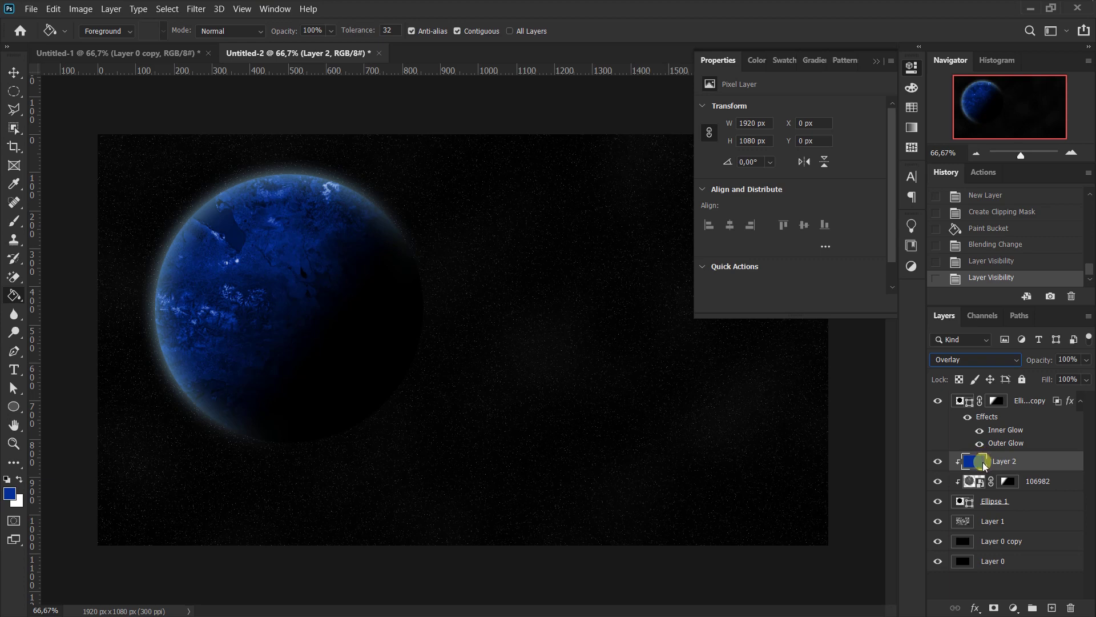
- Duplicate the blue Layer 2 and move the copy directly below the Ellipse 1 layer to tint the background
{"action": "key", "text": "ctrl+j"}
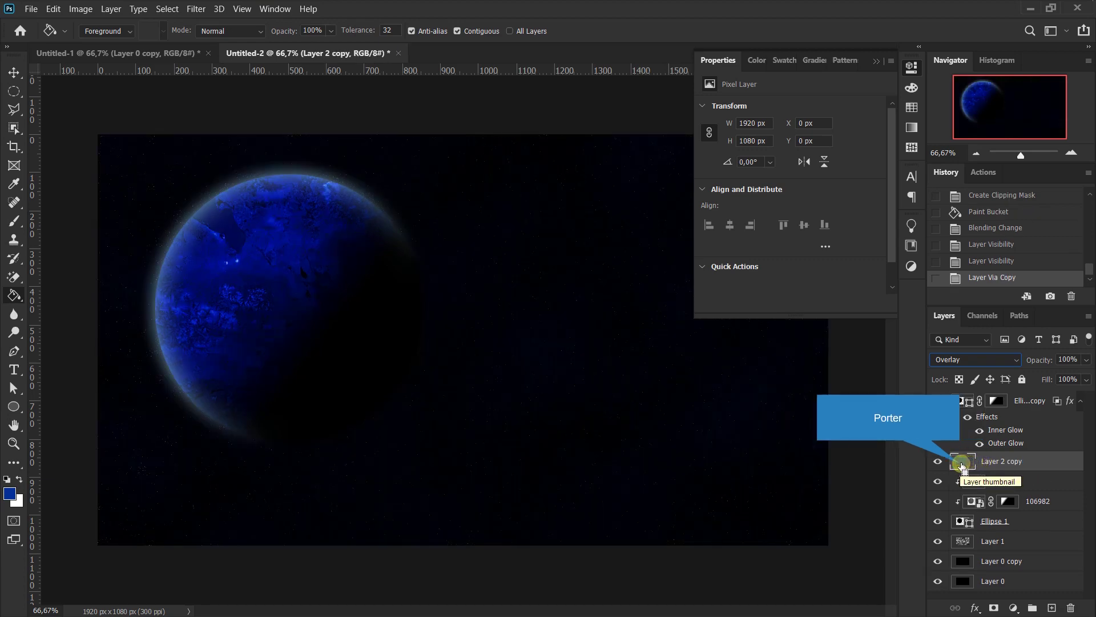
{"action": "left_click_drag", "start_coordinate": [960, 466], "coordinate": [956, 529]}
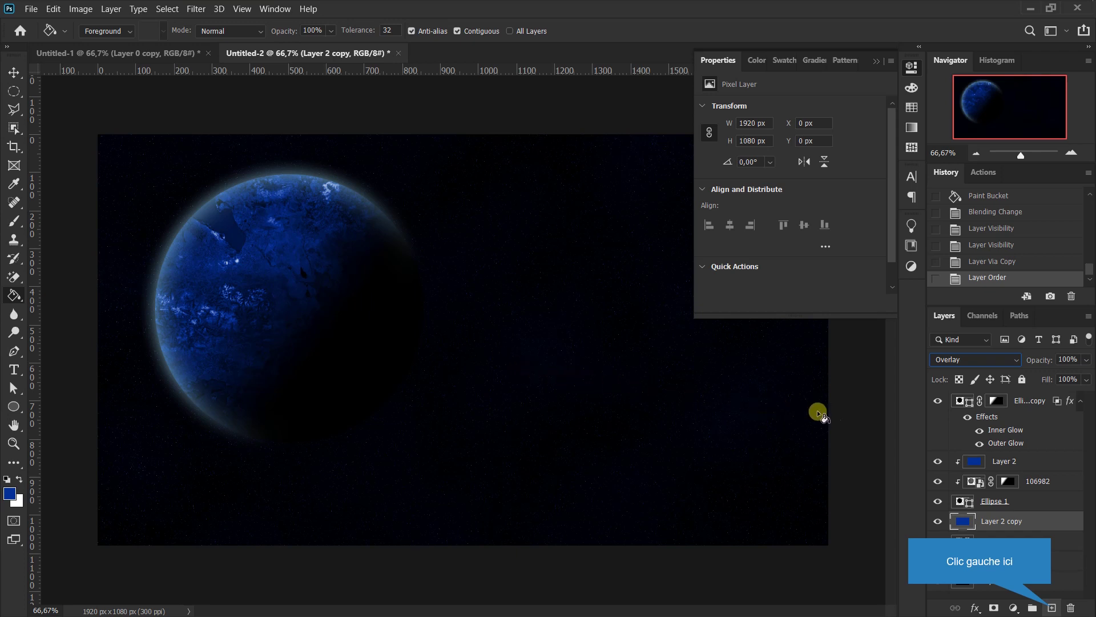
- Add a new layer above Layer 2 copy, reset the colors to default, and fill the layer with black using the Paint Bucket
{"action": "left_click", "coordinate": [1052, 608]}
{"action": "key", "text": "d"}
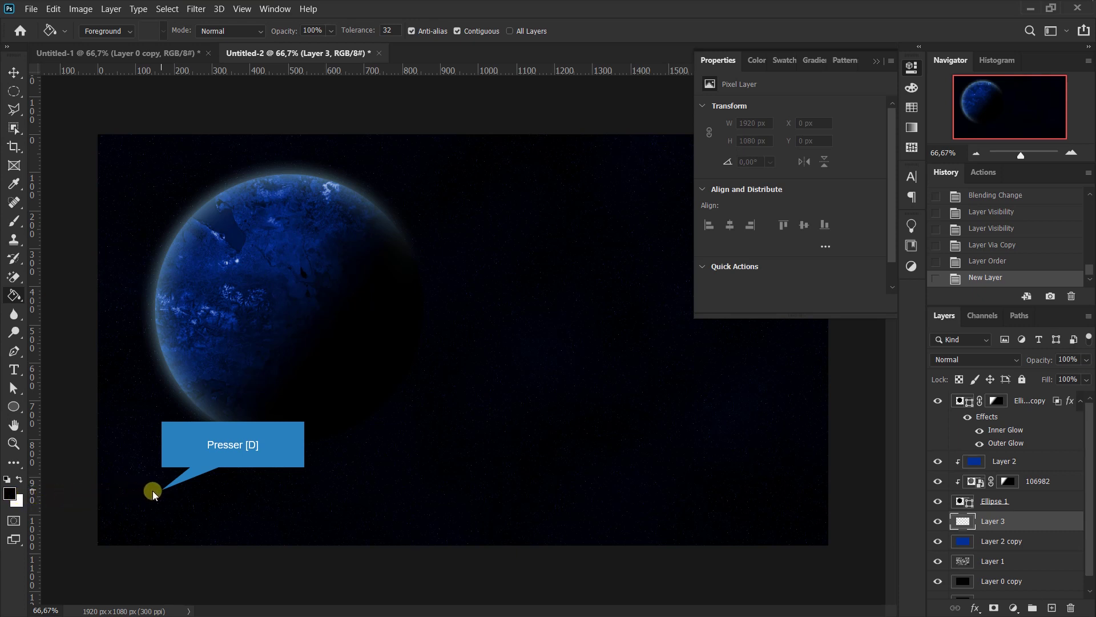
{"action": "key", "text": "d"}
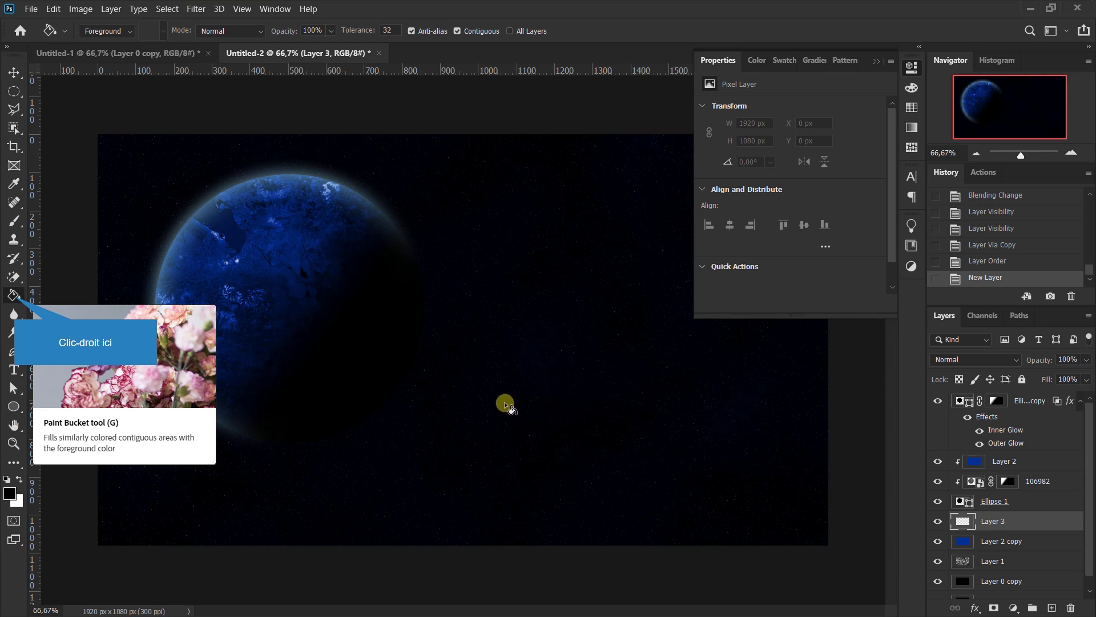
{"action": "right_click", "coordinate": [17, 299]}
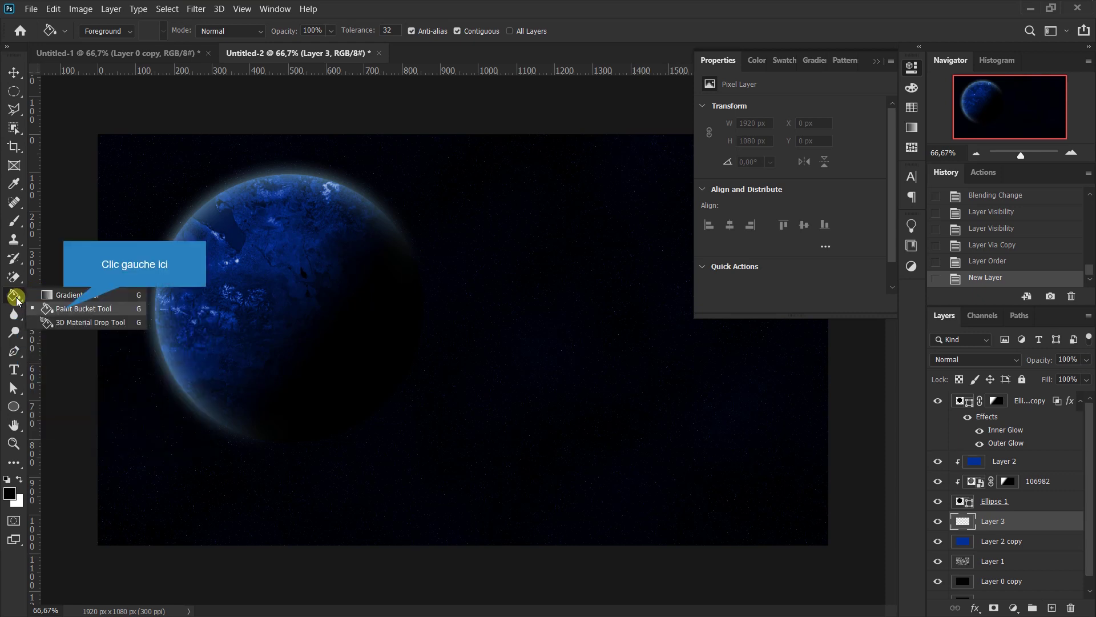
{"action": "left_click", "coordinate": [63, 309]}
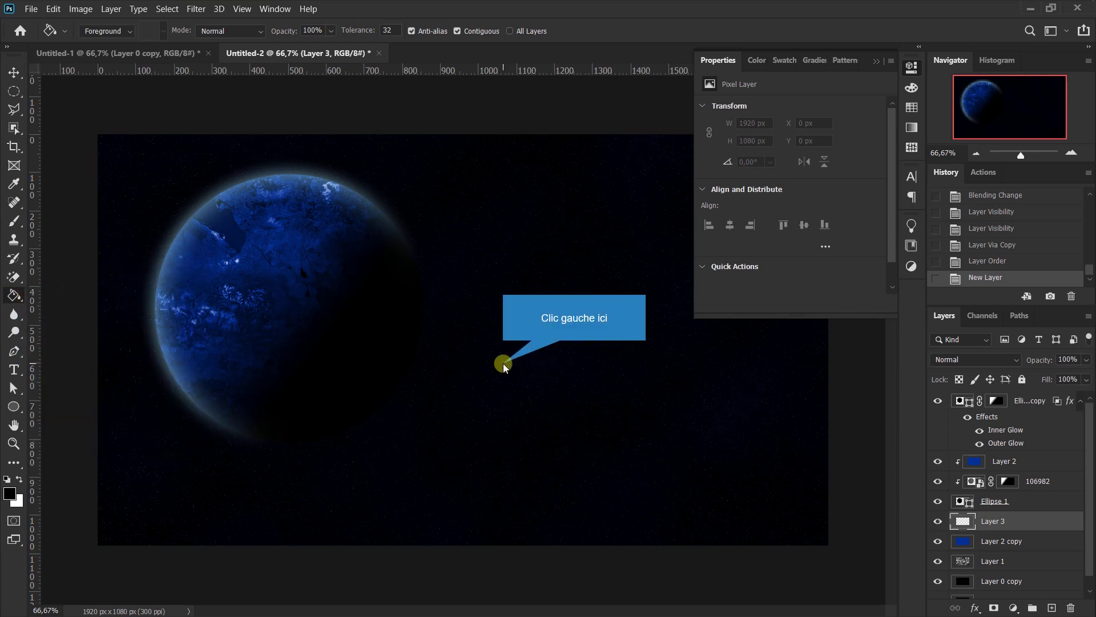
{"action": "left_click", "coordinate": [503, 363]}
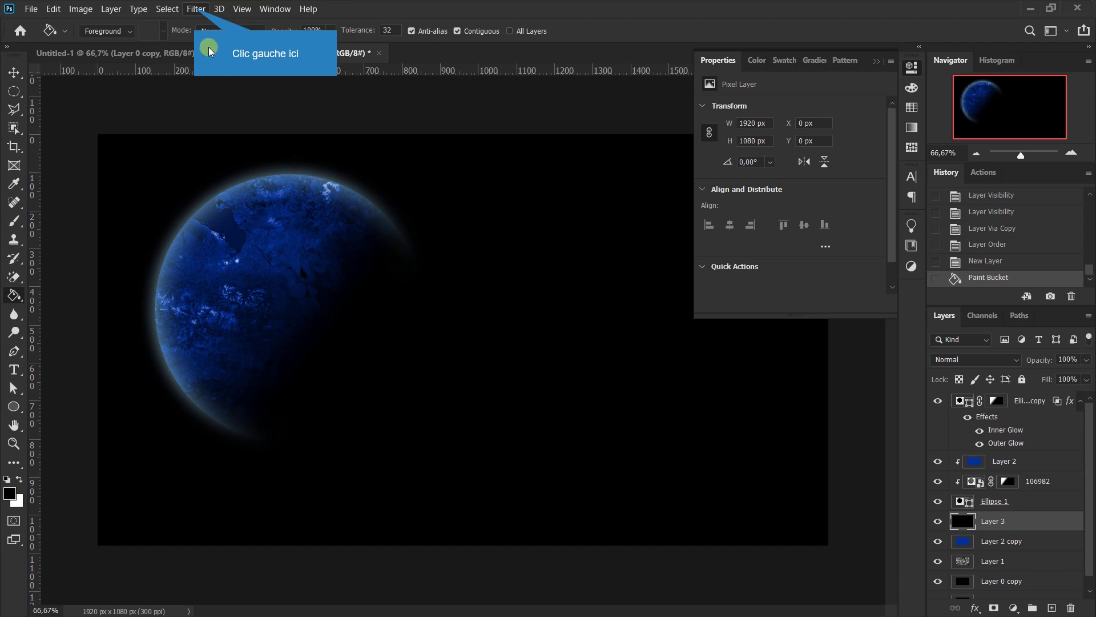
- Render a 105mm Prime lens flare at 67% brightness on the black Layer 3, centred behind the planet's upper-left edge
{"action": "left_click", "coordinate": [196, 9]}
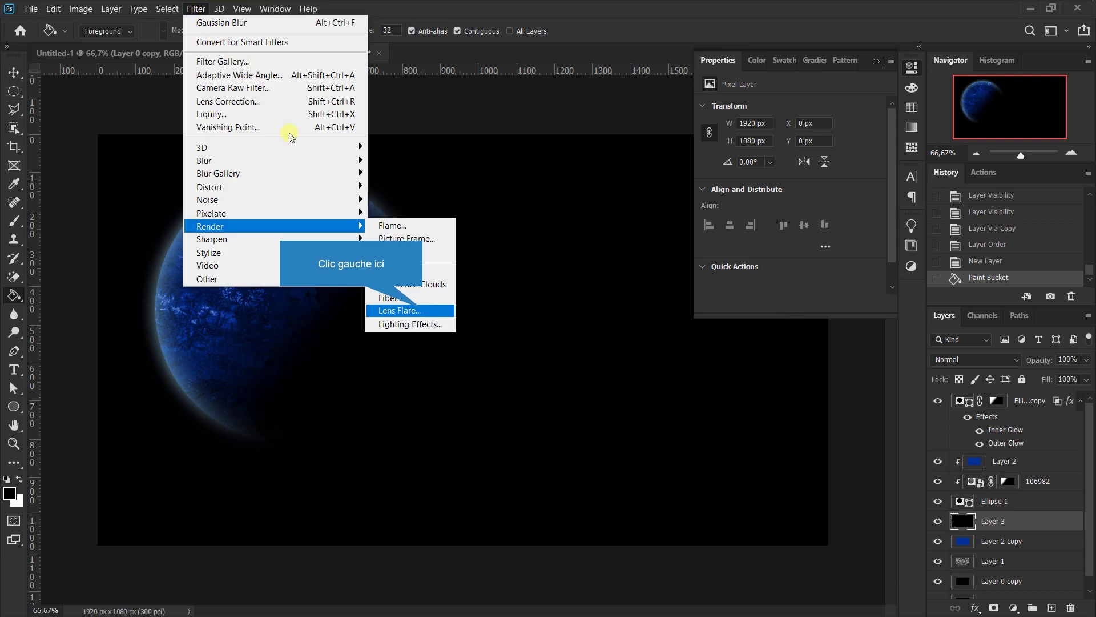
{"action": "left_click", "coordinate": [422, 310]}
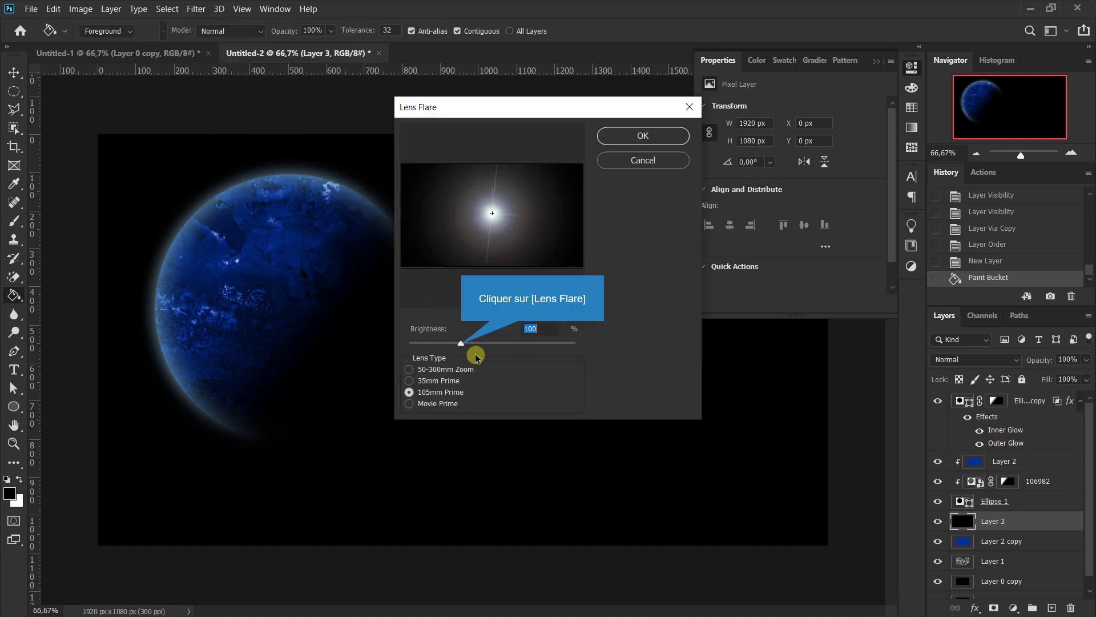
{"action": "mouse_move", "coordinate": [461, 344]}
{"action": "left_mouse_down"}
{"action": "mouse_move", "coordinate": [452, 344]}
{"action": "mouse_move", "coordinate": [474, 344]}
{"action": "mouse_move", "coordinate": [447, 343]}
{"action": "left_mouse_up"}
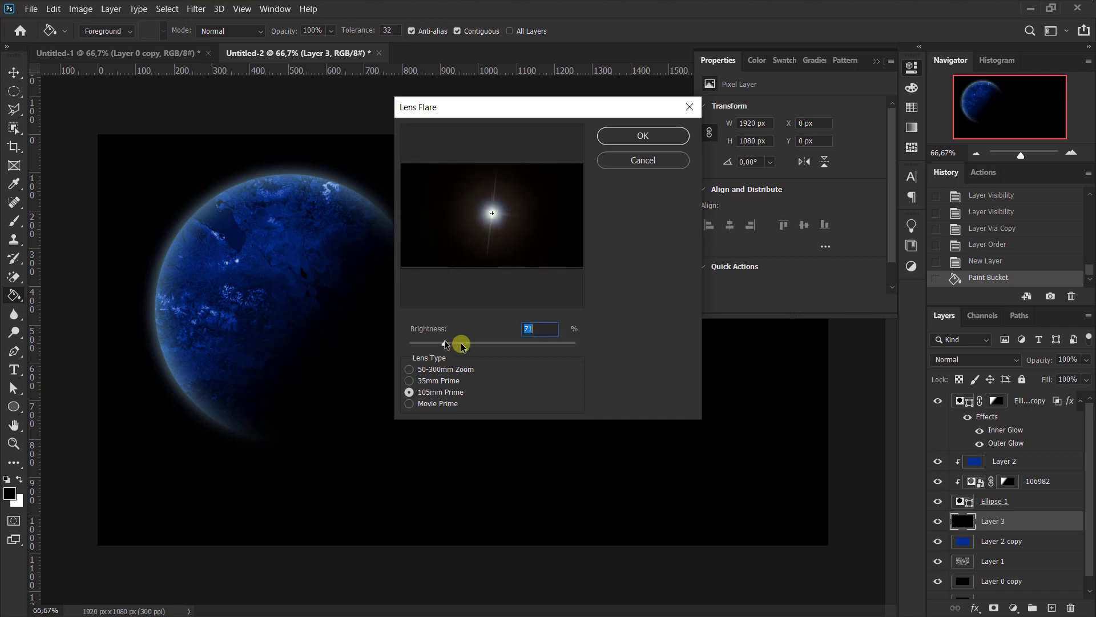
{"action": "left_click_drag", "start_coordinate": [461, 343], "coordinate": [457, 343]}
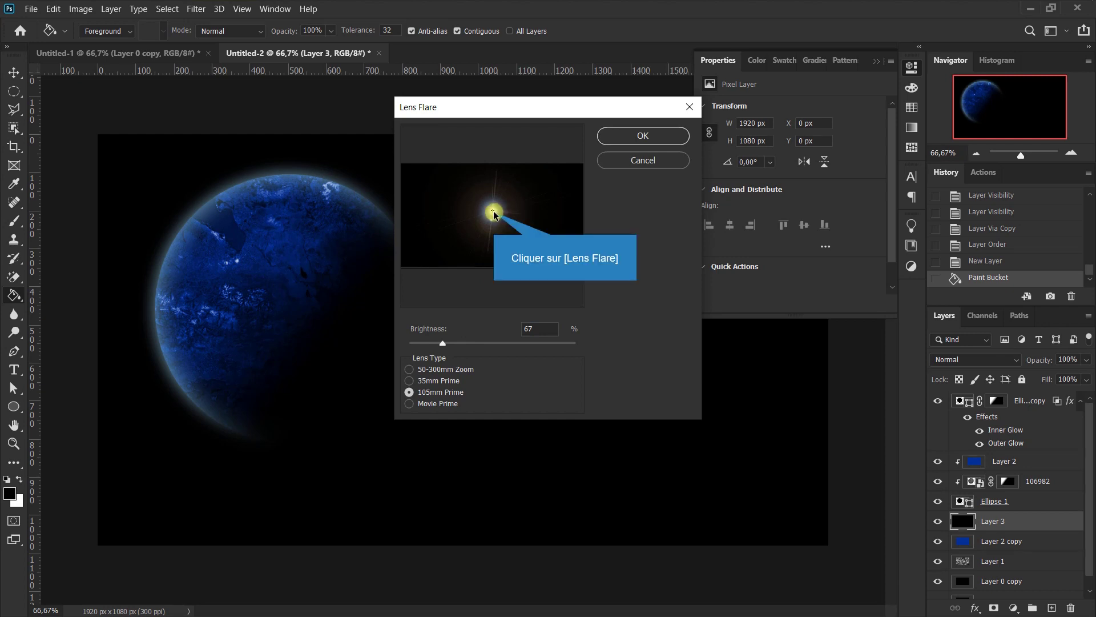
{"action": "mouse_move", "coordinate": [495, 215]}
{"action": "left_mouse_down"}
{"action": "mouse_move", "coordinate": [447, 216]}
{"action": "mouse_move", "coordinate": [473, 212]}
{"action": "left_mouse_up"}
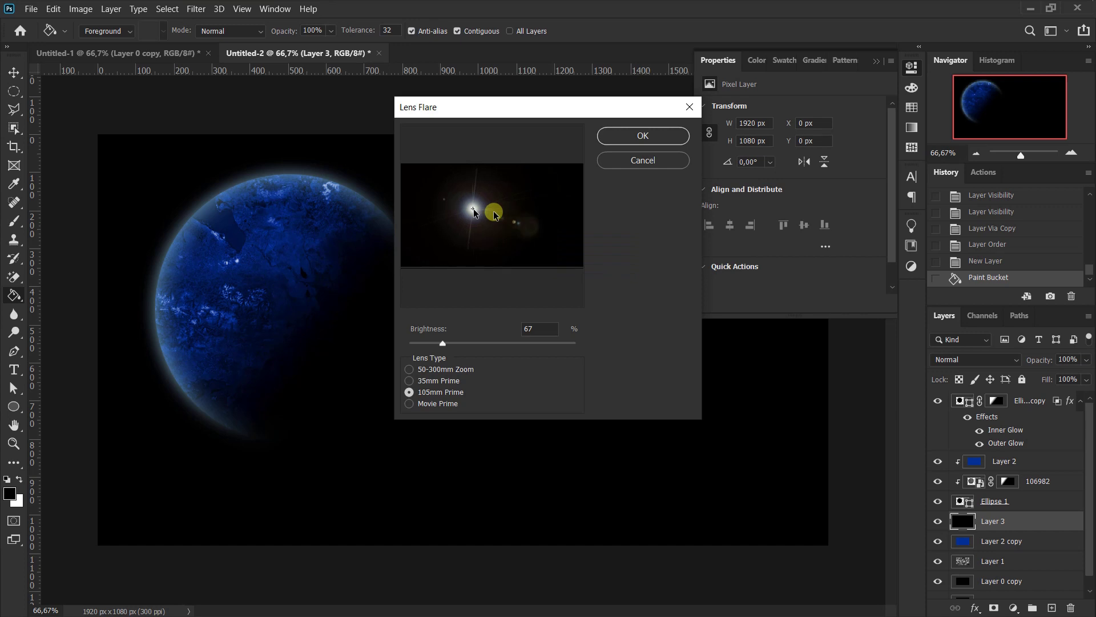
{"action": "left_click_drag", "start_coordinate": [474, 213], "coordinate": [430, 186]}
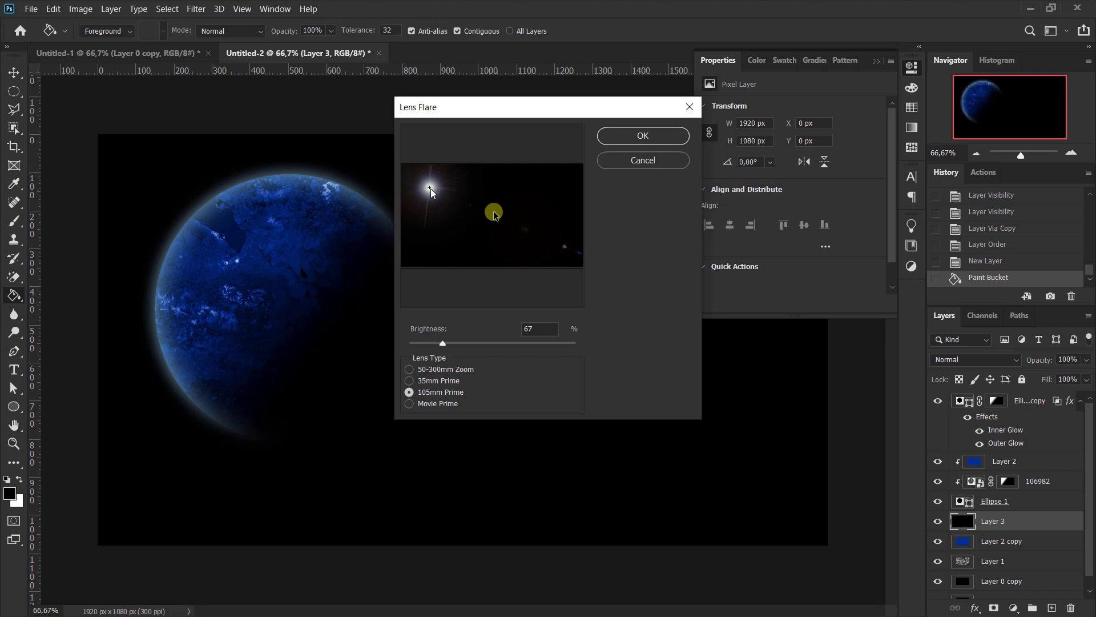
{"action": "left_click", "coordinate": [638, 137]}
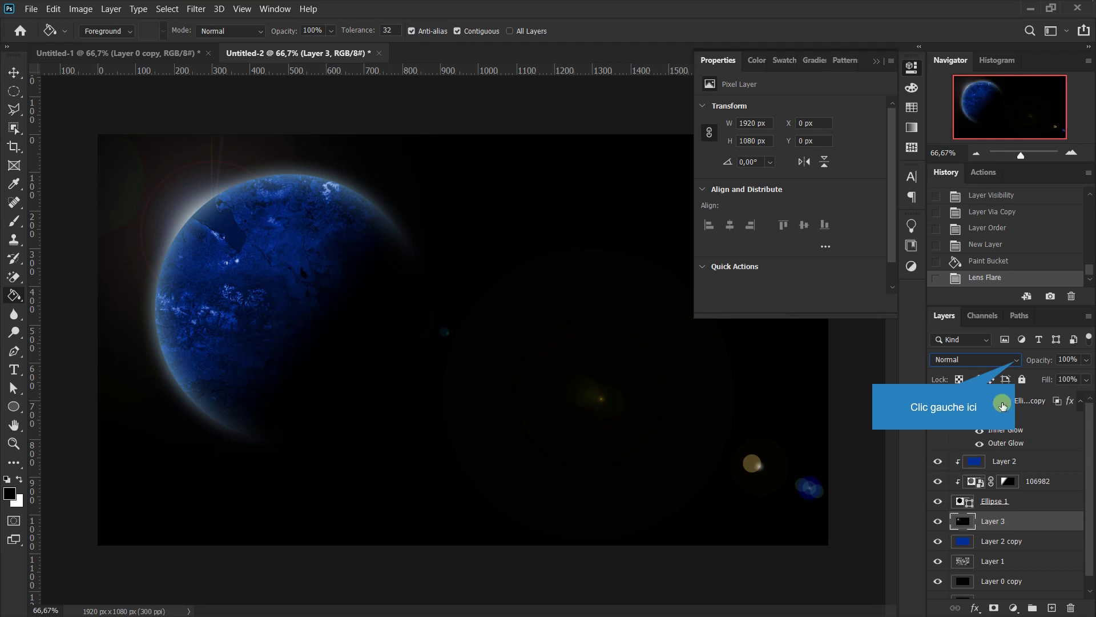
- Set Layer 3's blend mode to Linear Dodge (Add) and move it about 45 px left and 43 px up so the flare peeks out
{"action": "left_click", "coordinate": [1015, 361]}
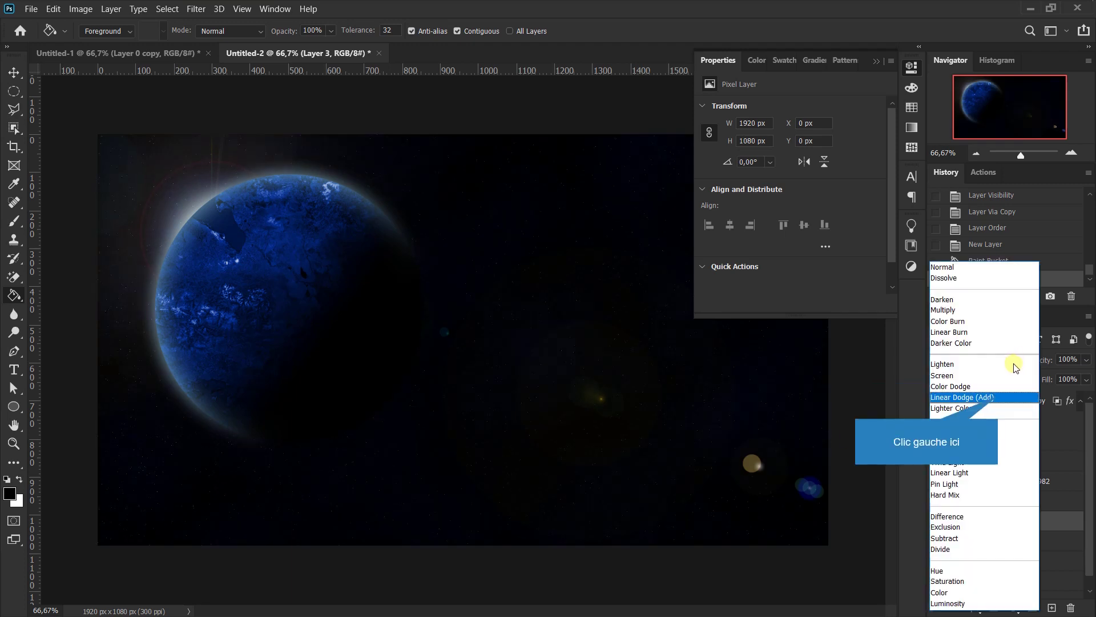
{"action": "left_click", "coordinate": [998, 395]}
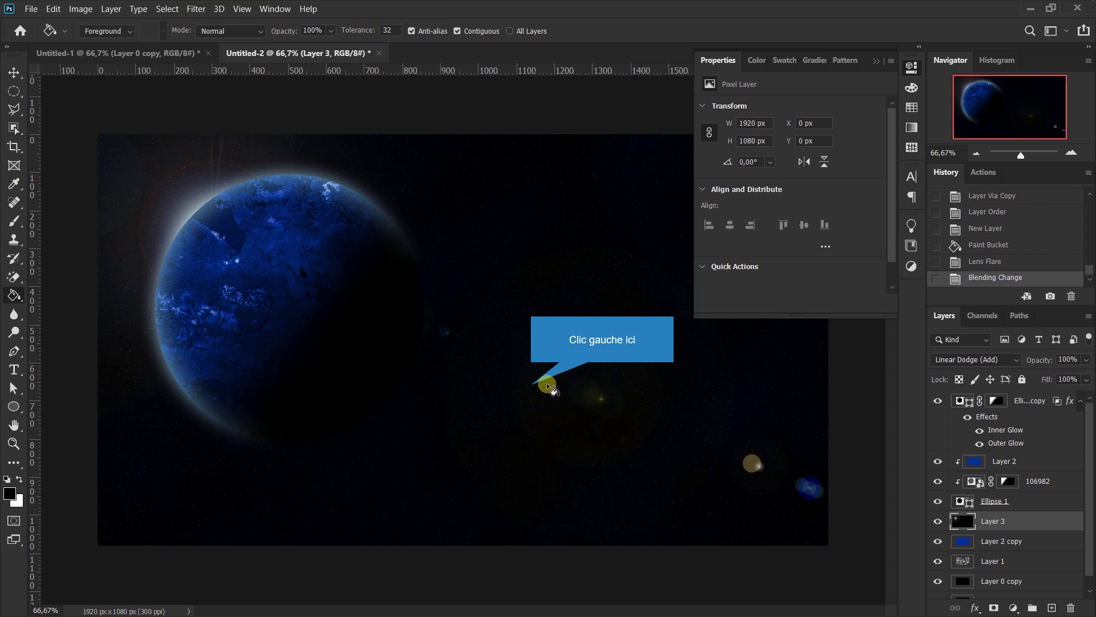
{"action": "left_click", "coordinate": [530, 383]}
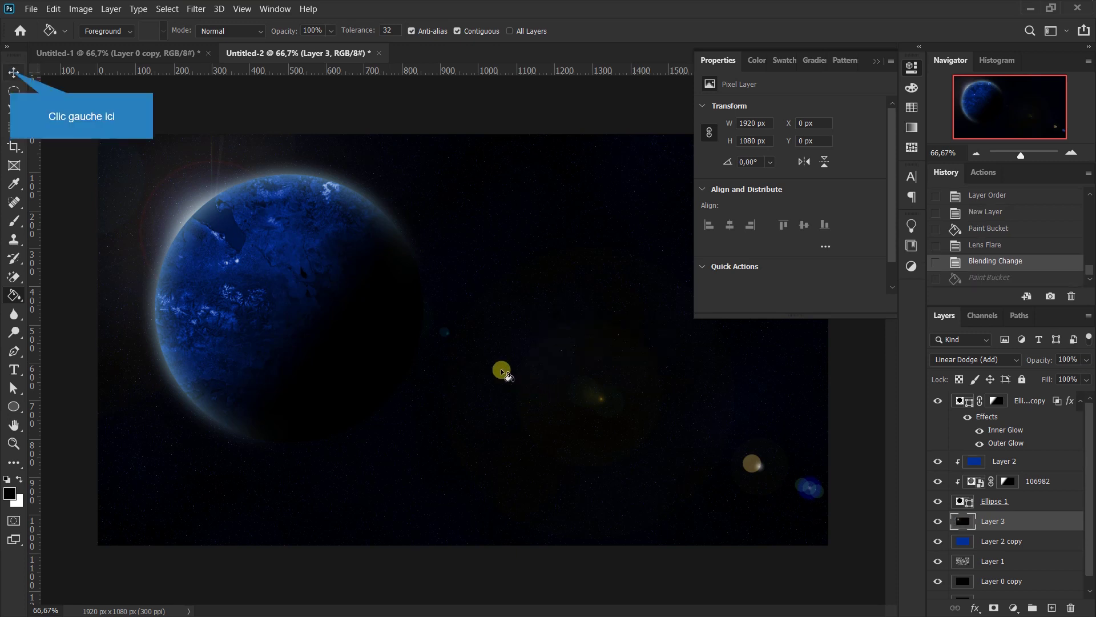
{"action": "left_click", "coordinate": [14, 72]}
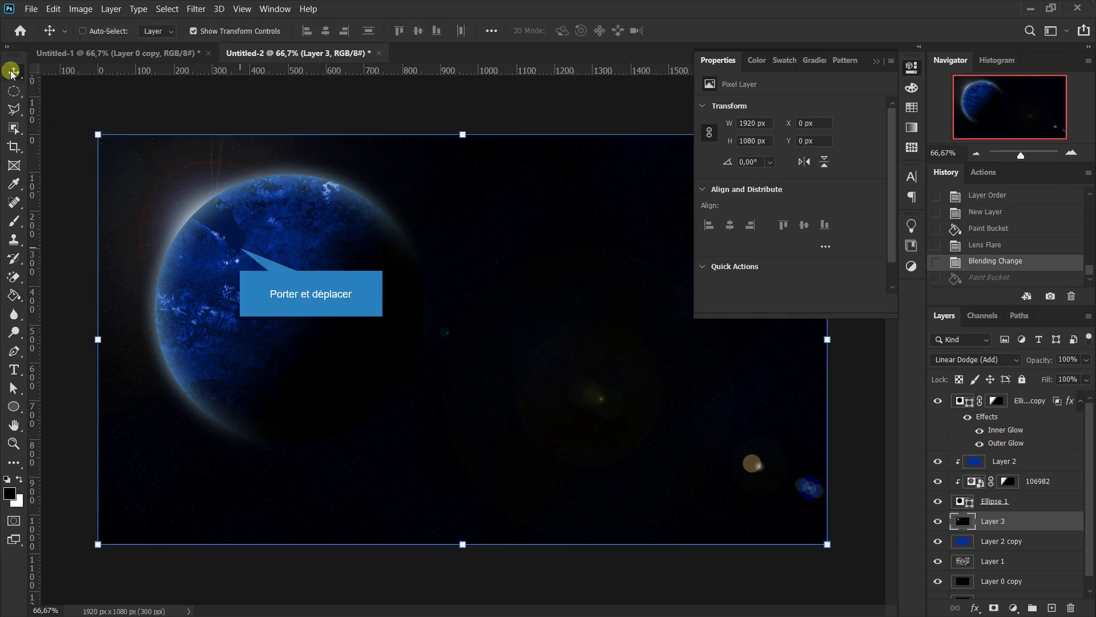
{"action": "mouse_move", "coordinate": [231, 239]}
{"action": "left_mouse_down"}
{"action": "mouse_move", "coordinate": [240, 247]}
{"action": "mouse_move", "coordinate": [218, 235]}
{"action": "left_mouse_up"}
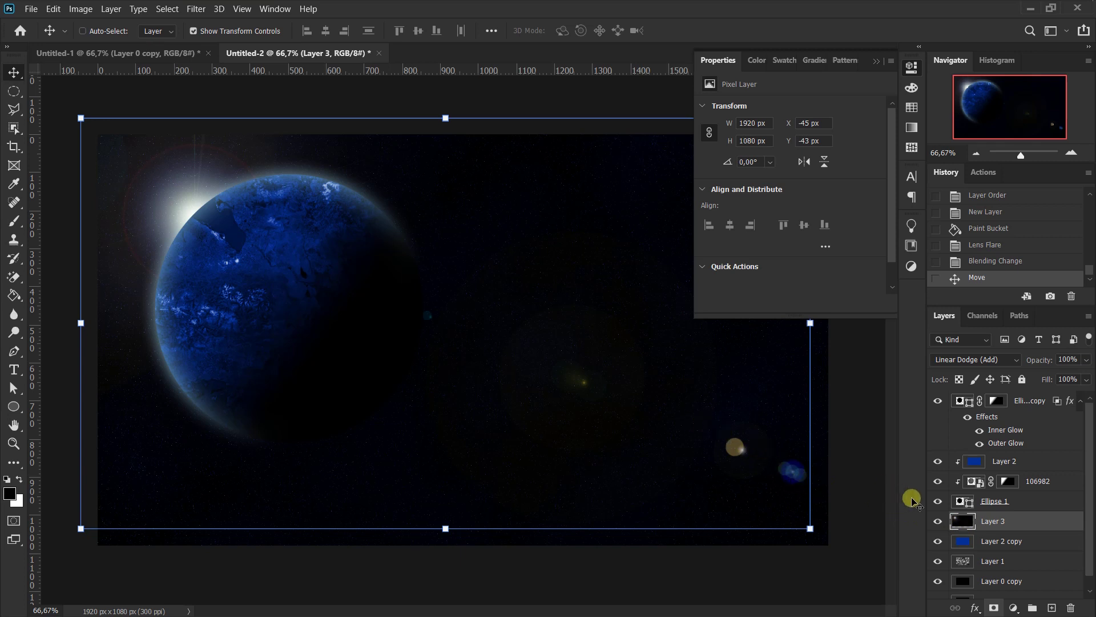
- Add a layer mask to Layer 3 and brush black over the orange flare spot and the small spot at the planet's right edge
{"action": "left_click", "coordinate": [994, 608]}
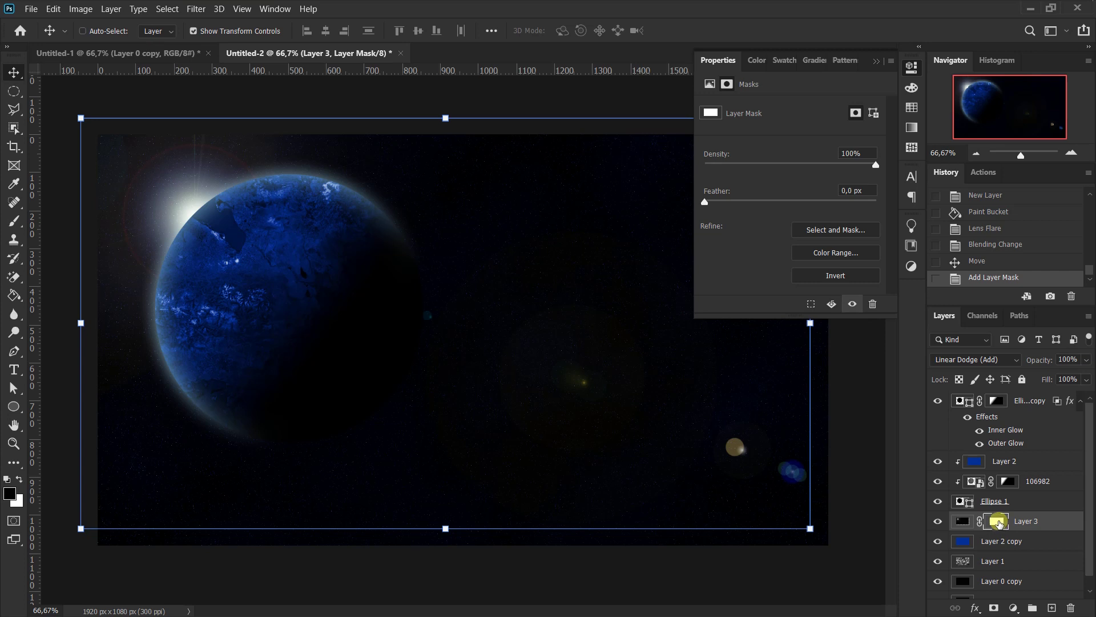
{"action": "key", "text": "b"}
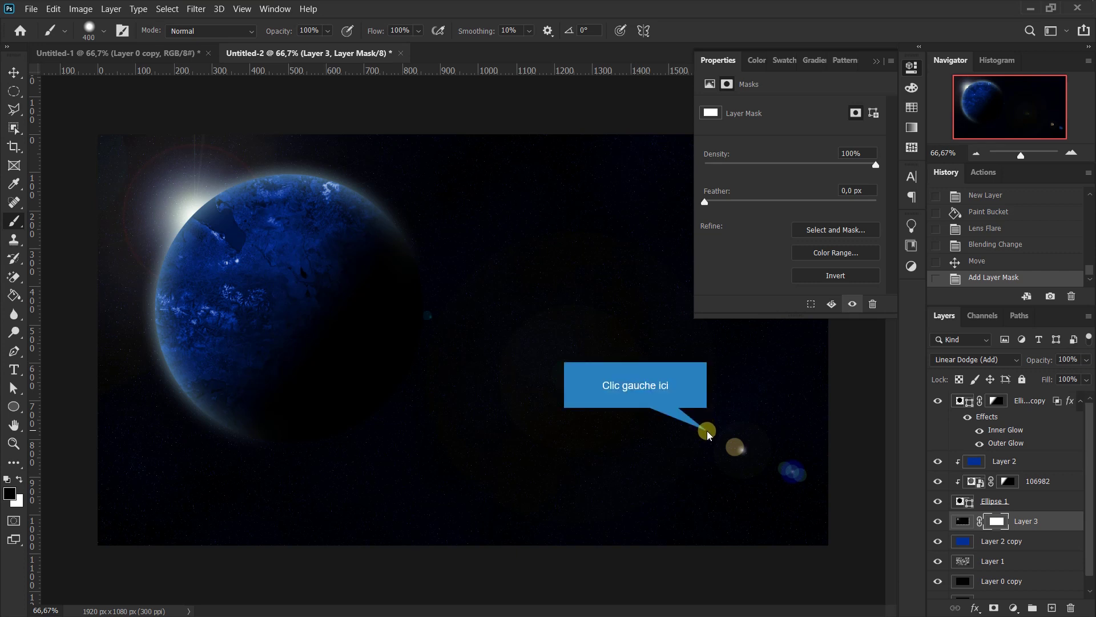
{"action": "left_click", "coordinate": [707, 432]}
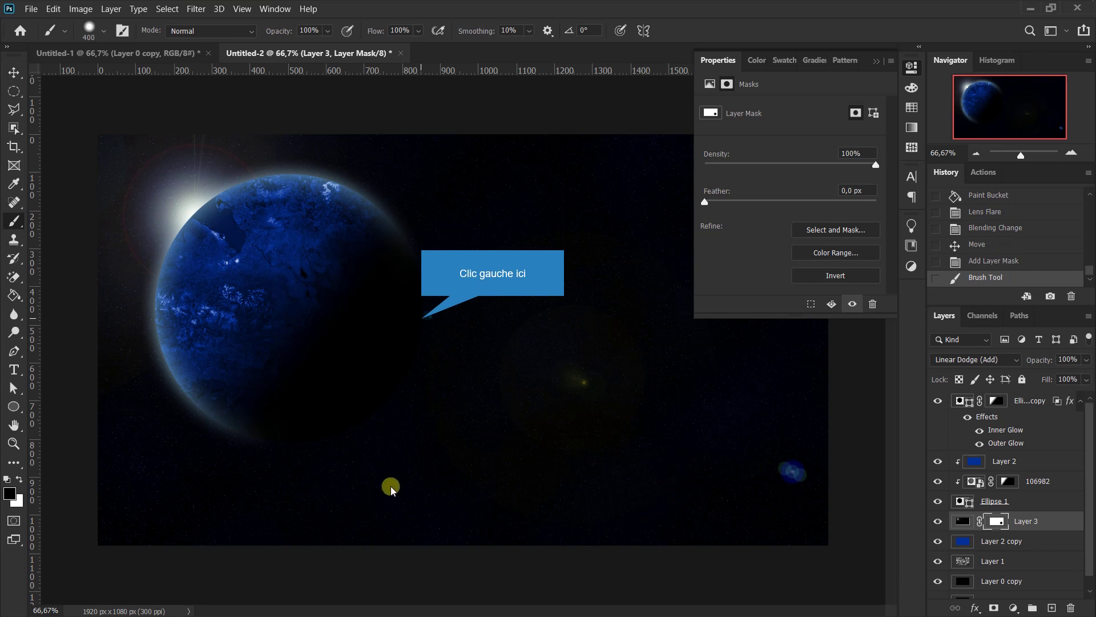
{"action": "left_click", "coordinate": [421, 331]}
{"action": "left_click", "coordinate": [911, 67]}
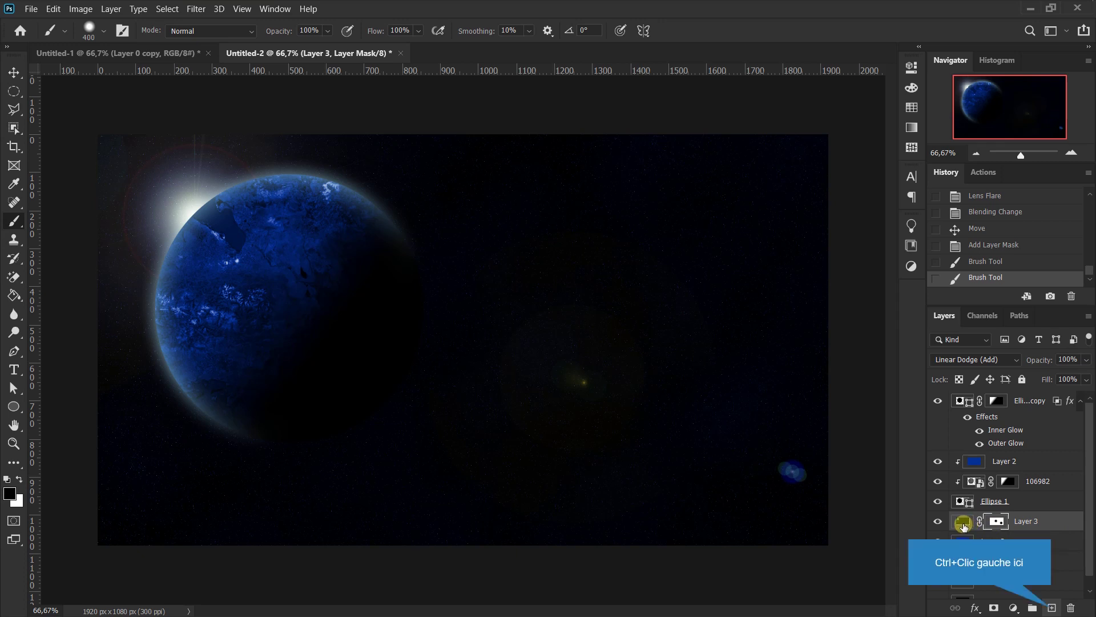
- Add a new layer below Layer 3 and paint a soft red spot in the canvas's upper-right area with a 900 px brush
{"action": "left_click", "coordinate": [1052, 607], "text": "ctrl"}
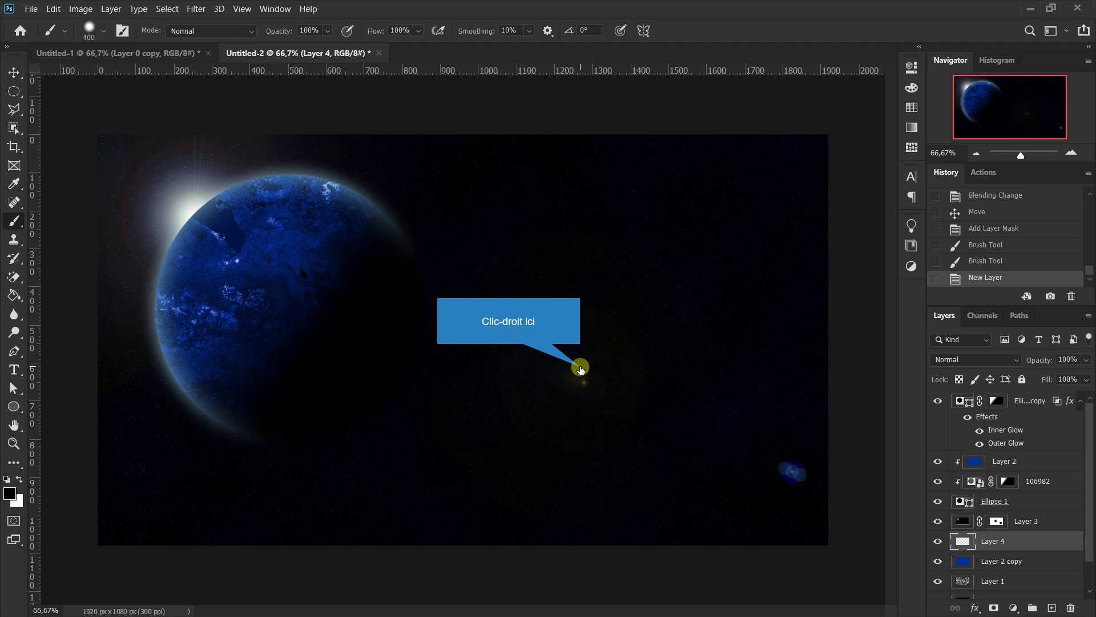
{"action": "right_click", "coordinate": [581, 369]}
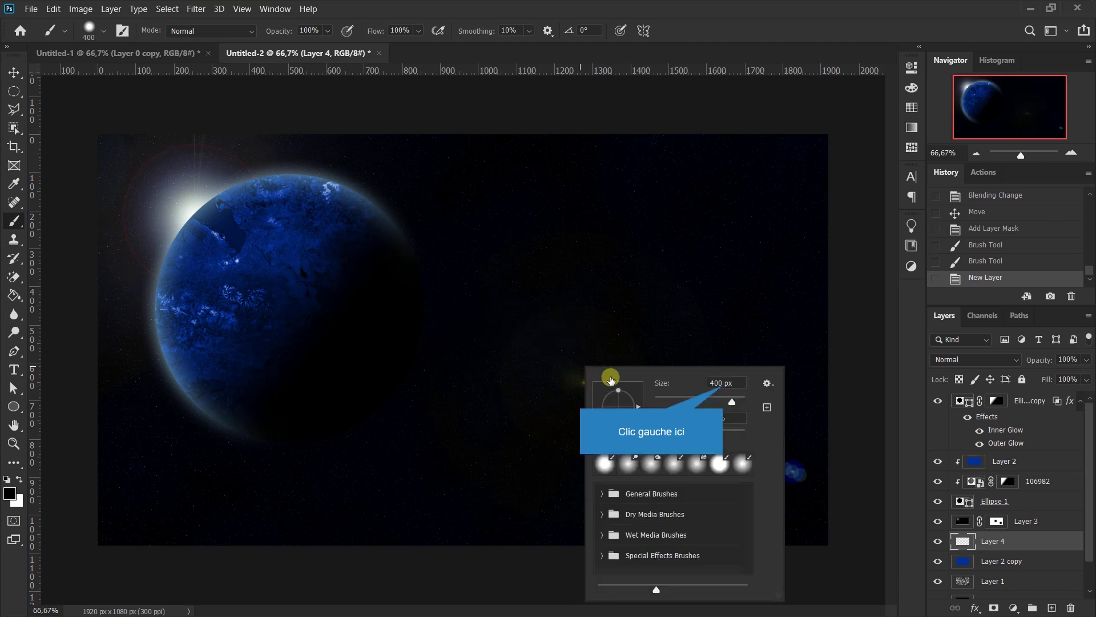
{"action": "left_click", "coordinate": [722, 386]}
{"action": "type", "text": "900"}
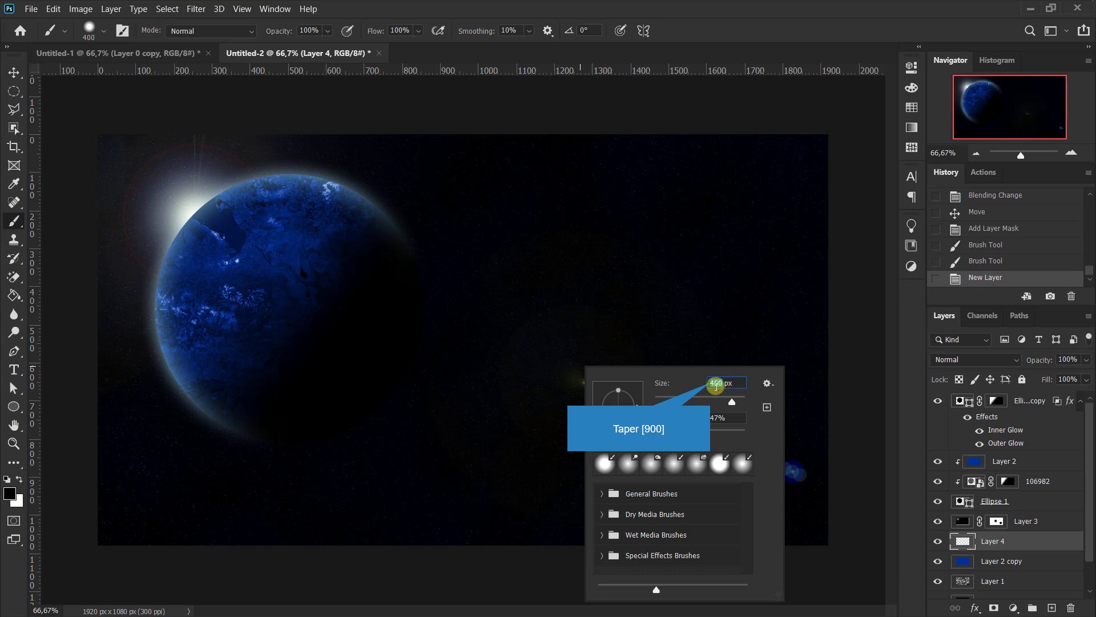
{"action": "key", "text": "Return"}
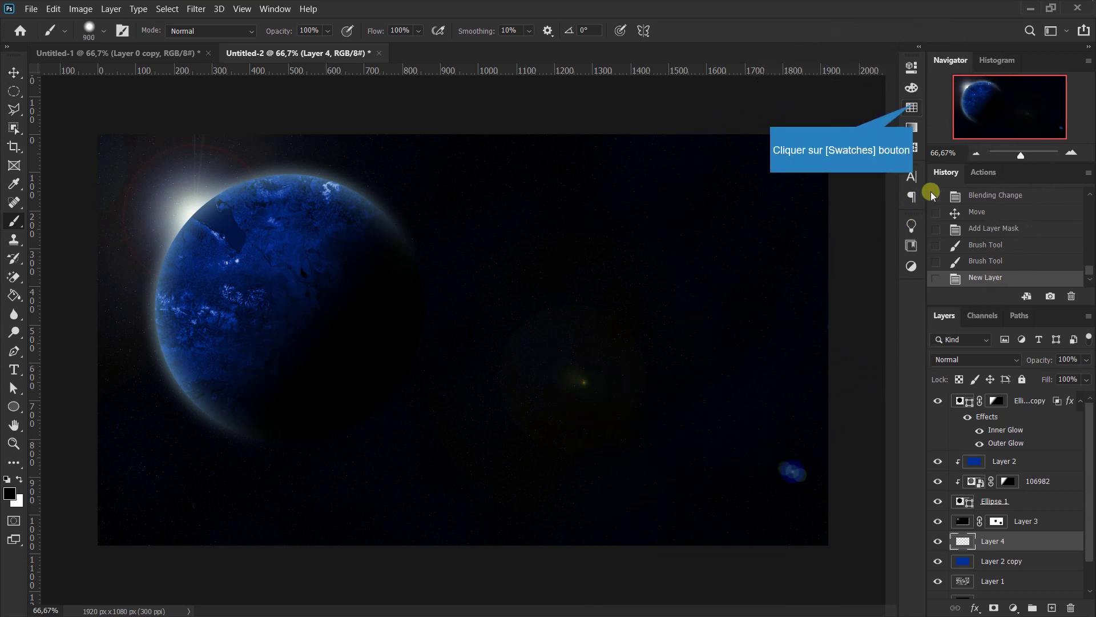
{"action": "left_click", "coordinate": [912, 106]}
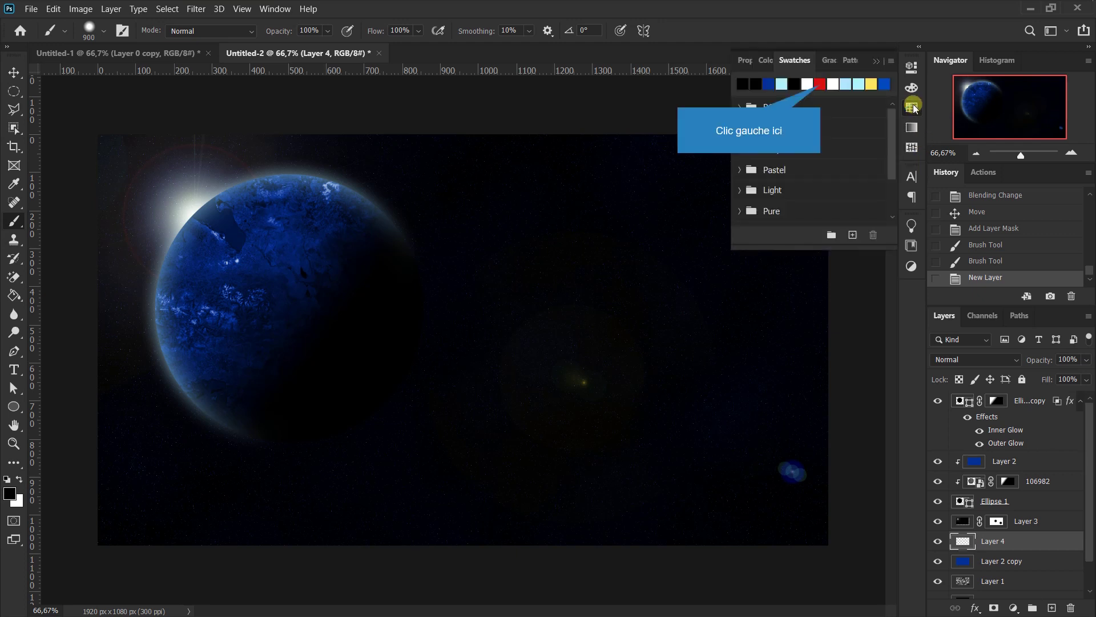
{"action": "left_click", "coordinate": [742, 84]}
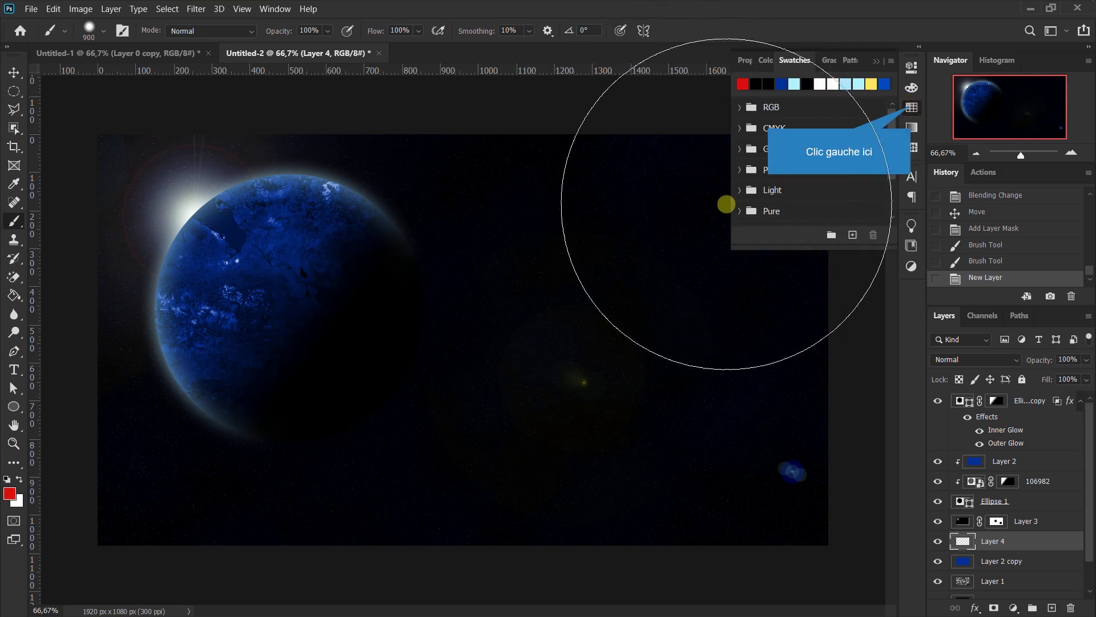
{"action": "left_click", "coordinate": [912, 108]}
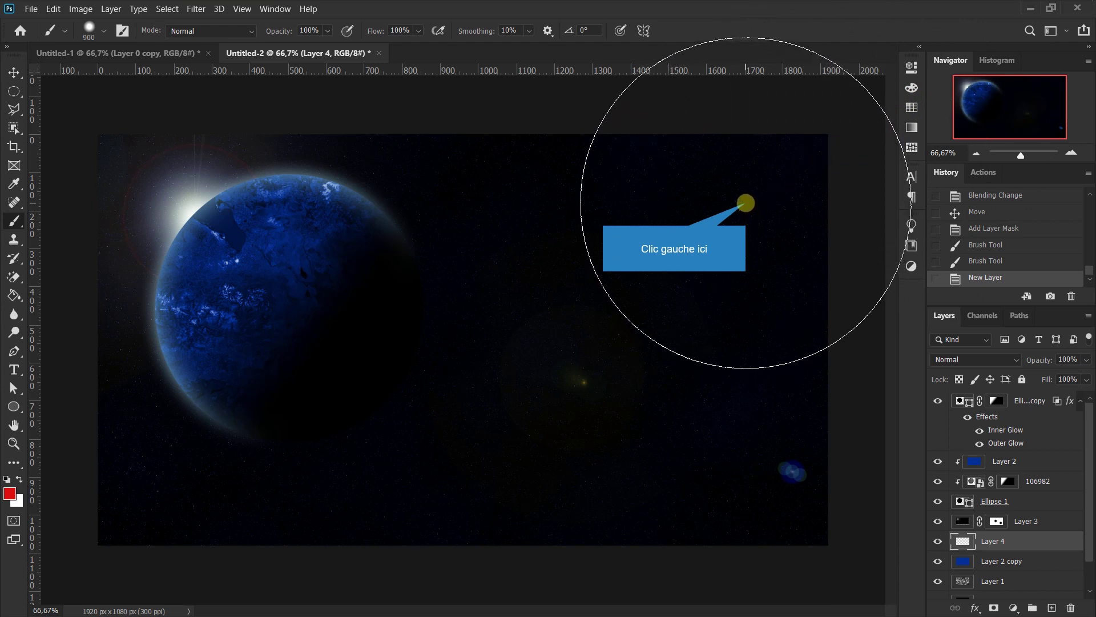
{"action": "left_click", "coordinate": [747, 205]}
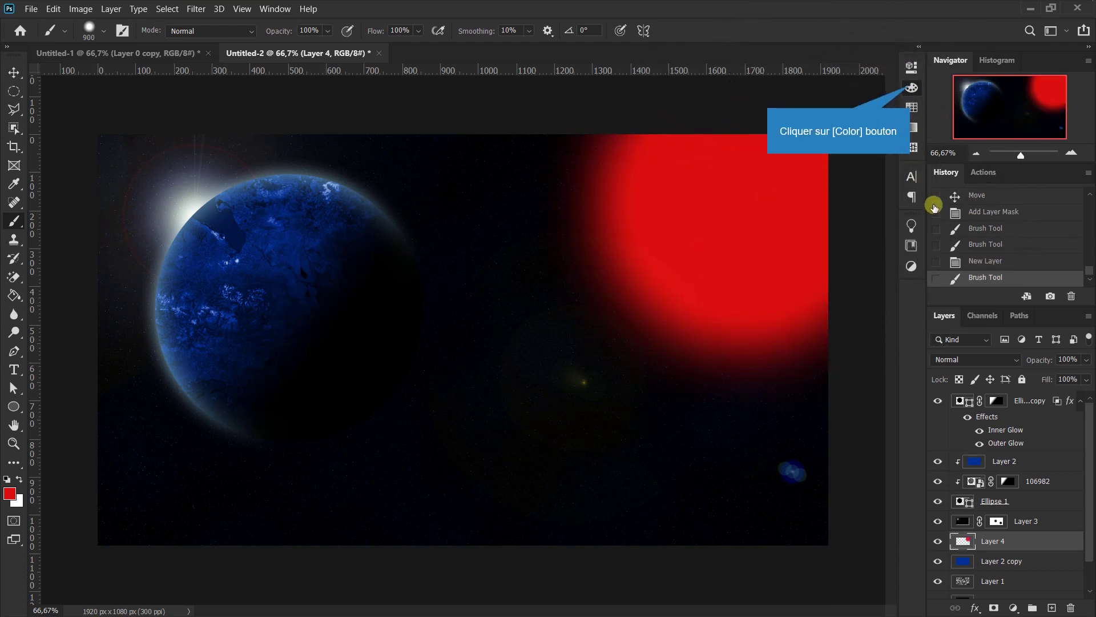
- Paint a soft purple spot in the canvas's lower-right area and a soft blue one below the planet on Layer 4
{"action": "left_click", "coordinate": [911, 89]}
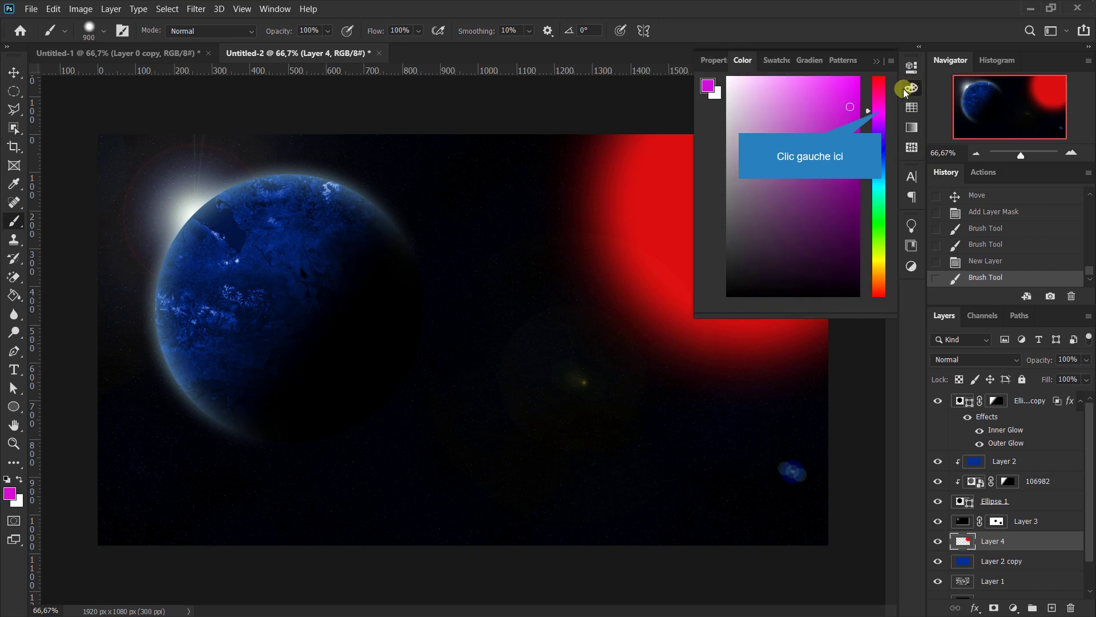
{"action": "left_click", "coordinate": [882, 116]}
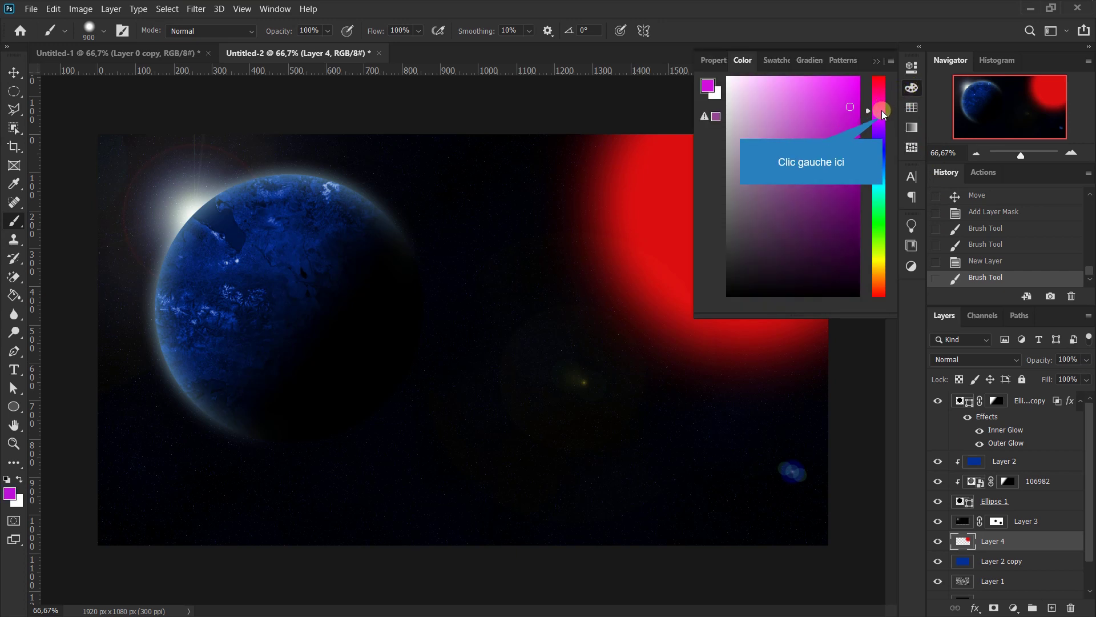
{"action": "left_click", "coordinate": [857, 85]}
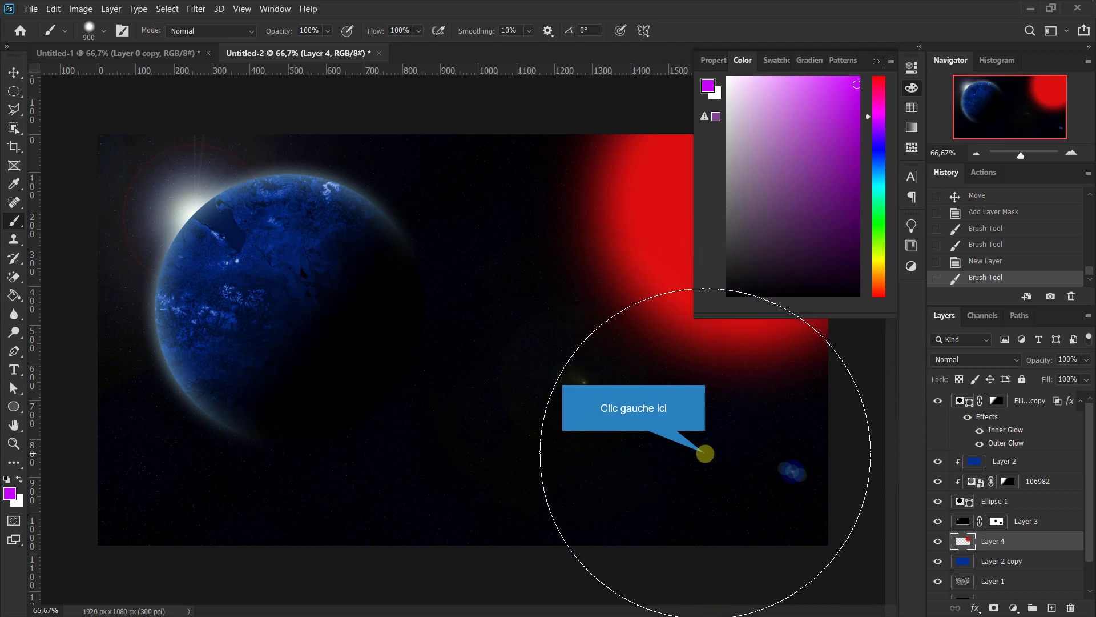
{"action": "left_click", "coordinate": [705, 454]}
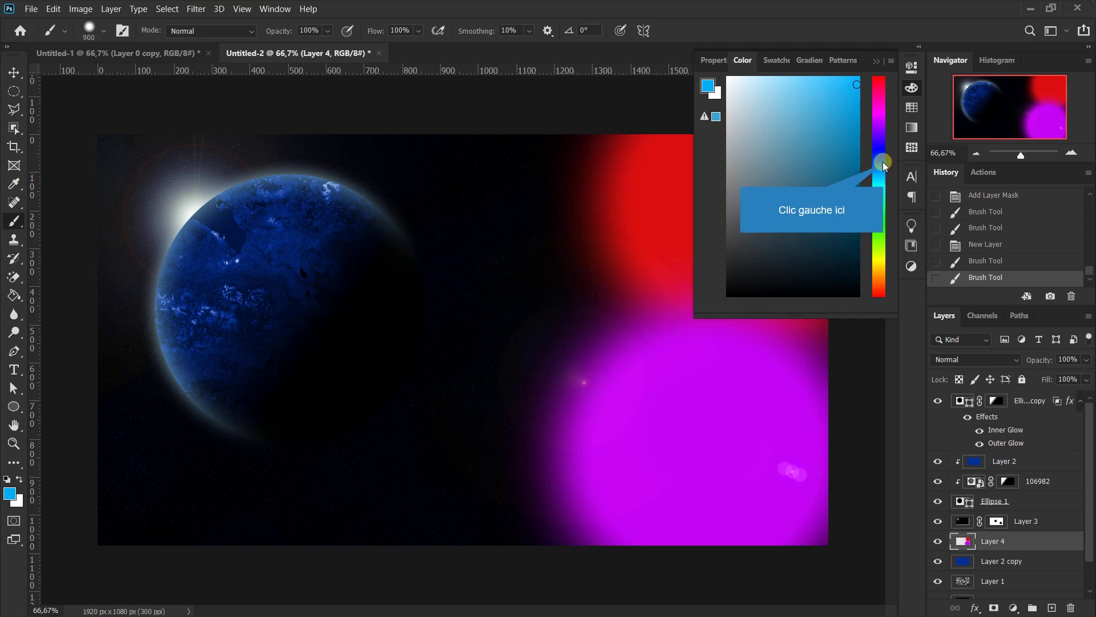
{"action": "left_click", "coordinate": [883, 164]}
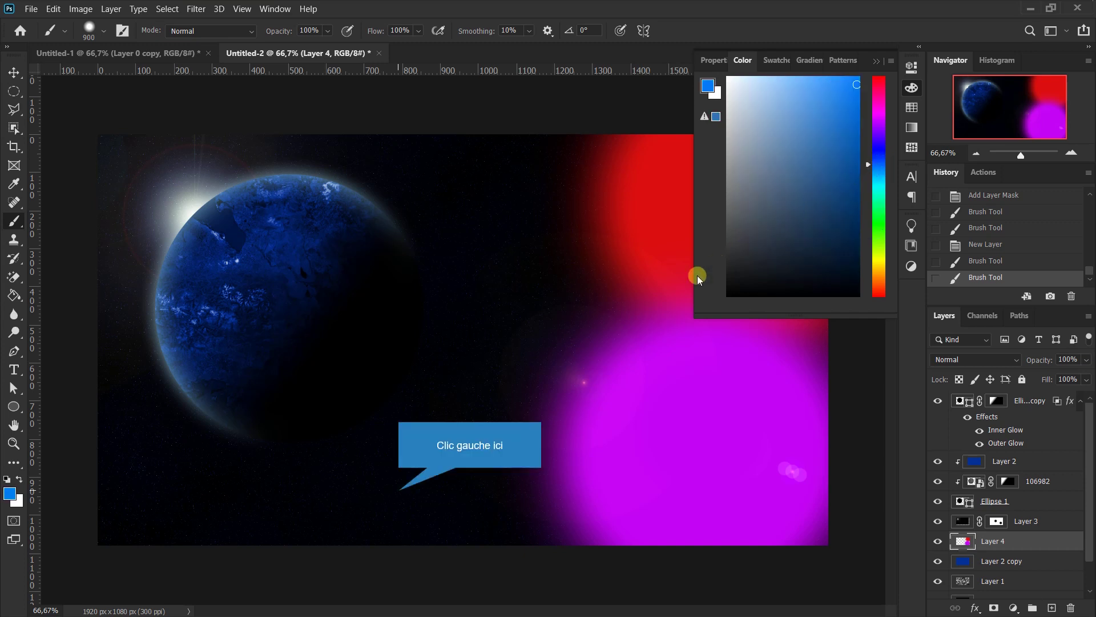
{"action": "left_click", "coordinate": [399, 491]}
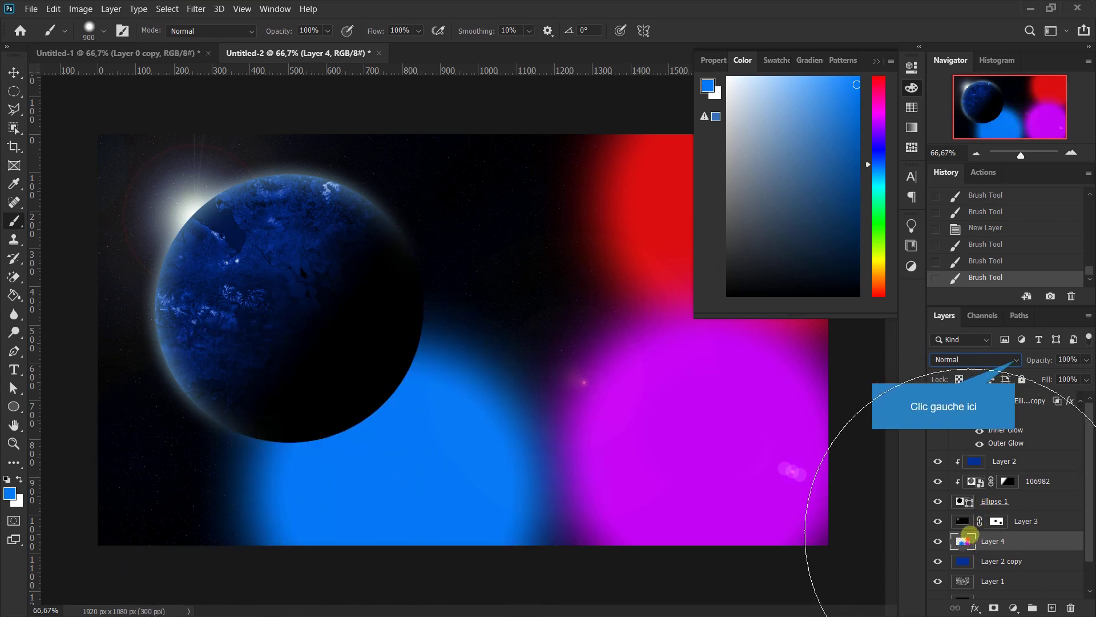
- Set Layer 4's blend mode to Overlay and mask Layer 2 copy with a selection loaded from Layer 4's painted spots
{"action": "left_click", "coordinate": [1015, 361]}
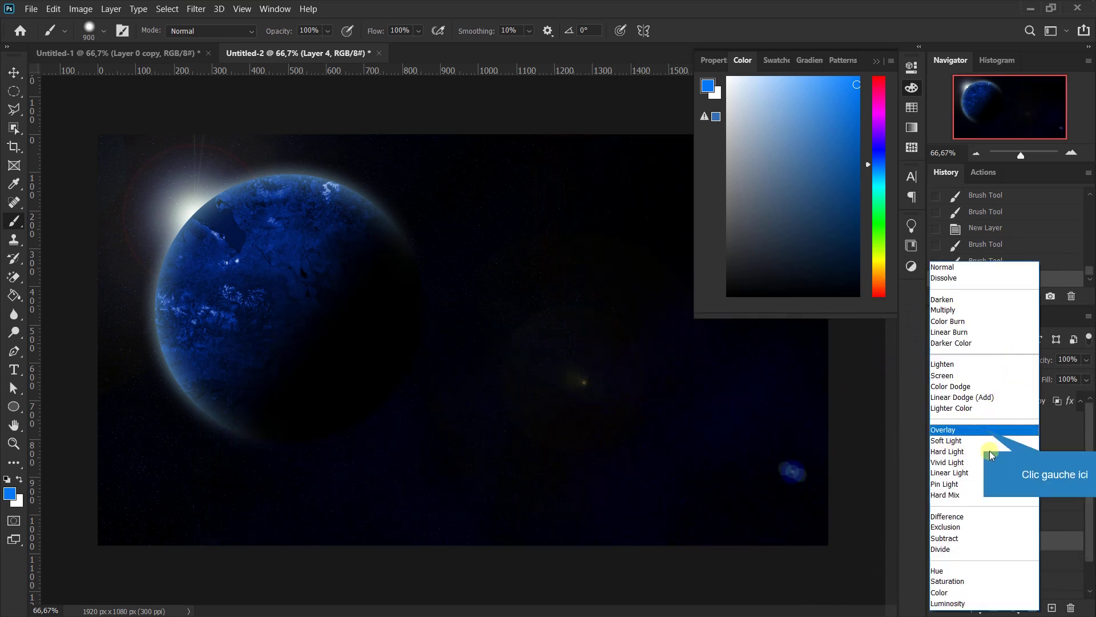
{"action": "left_click", "coordinate": [985, 431]}
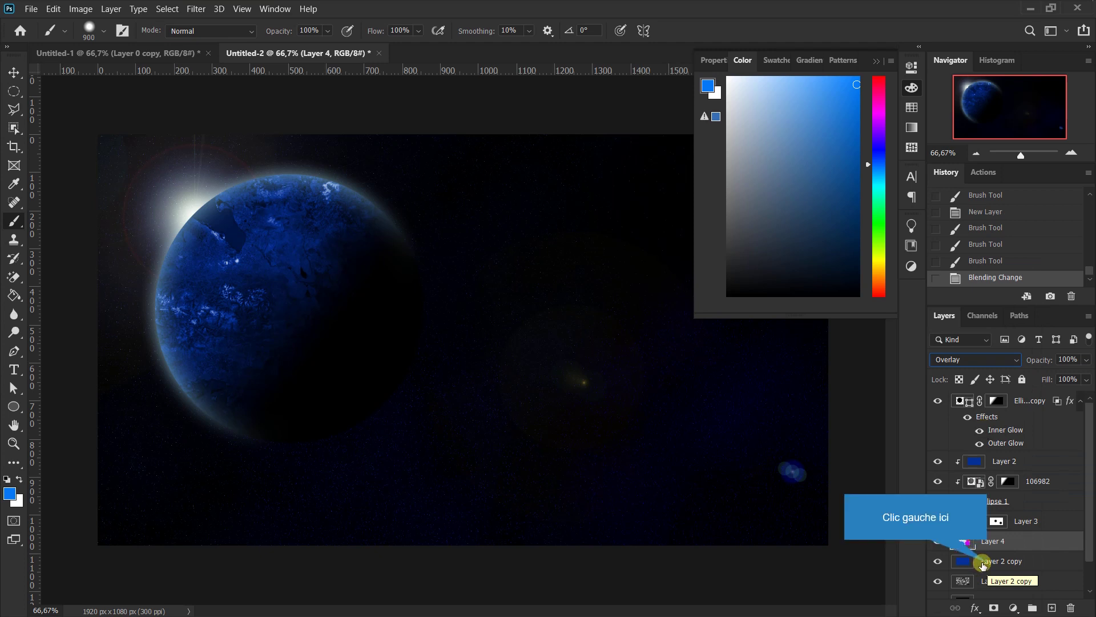
{"action": "left_click", "coordinate": [980, 564]}
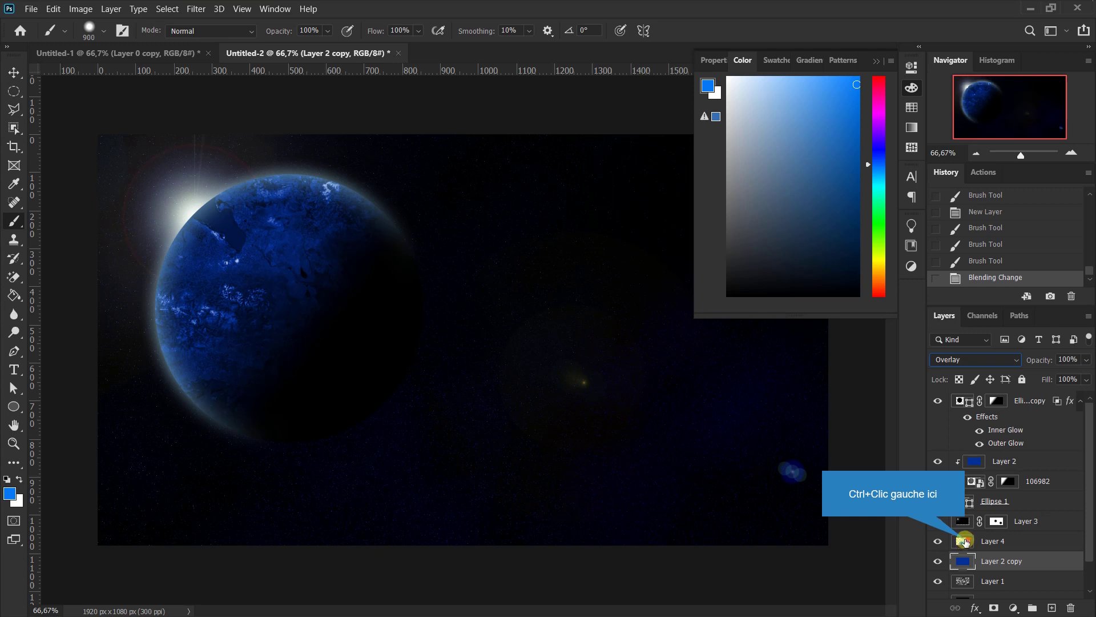
{"action": "left_click", "coordinate": [964, 541], "text": "ctrl"}
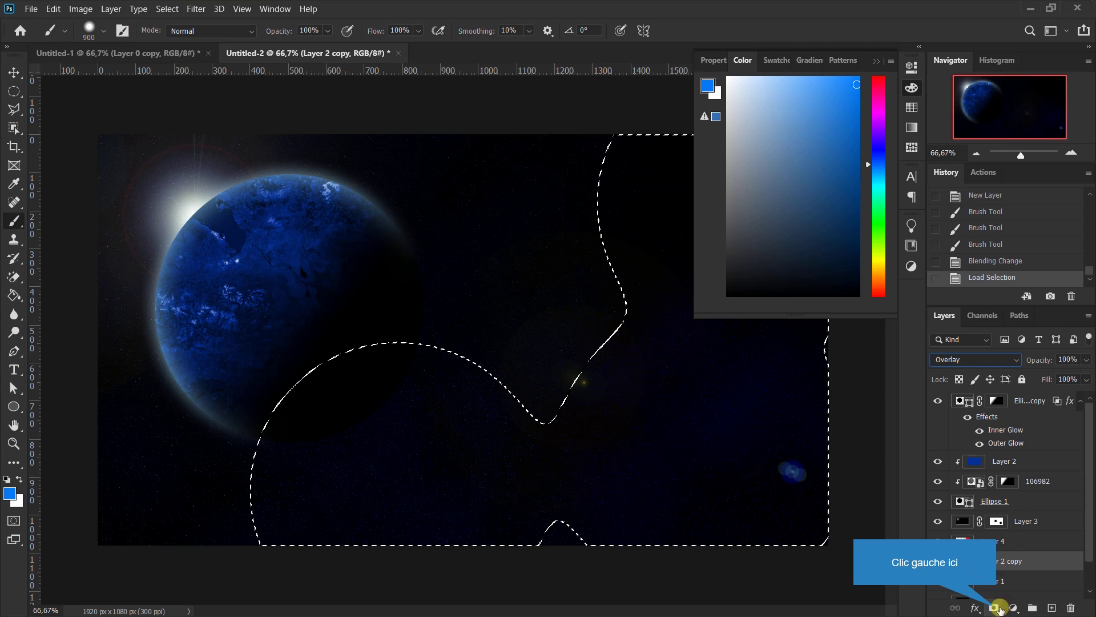
{"action": "left_click", "coordinate": [995, 608]}
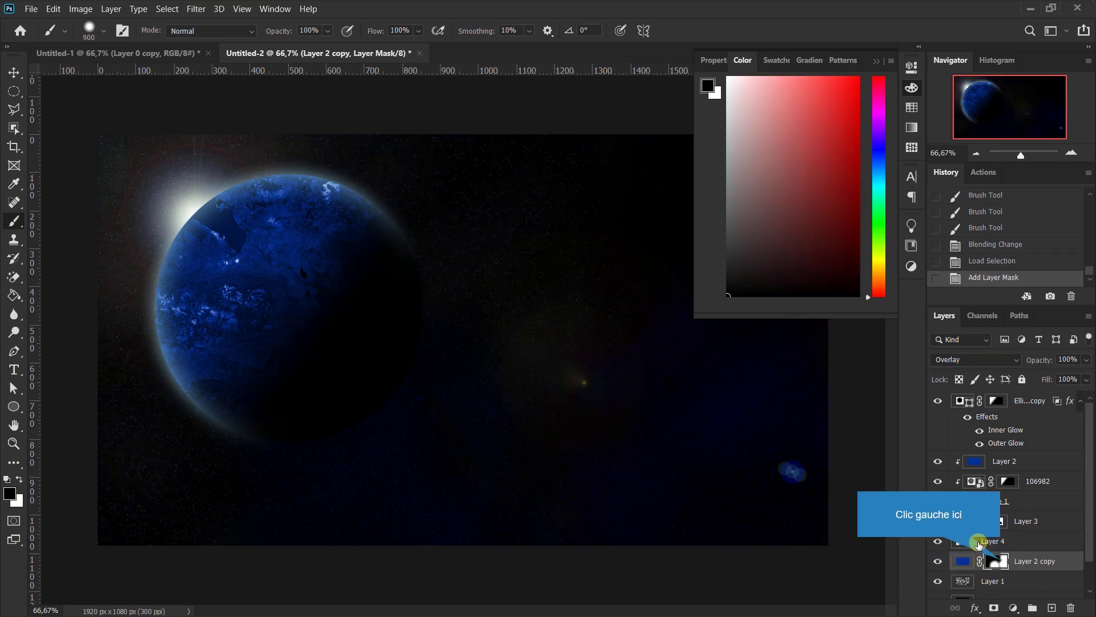
- Invert the layer mask of Layer 2 copy and collapse the colour picker
{"action": "left_click", "coordinate": [1000, 562]}
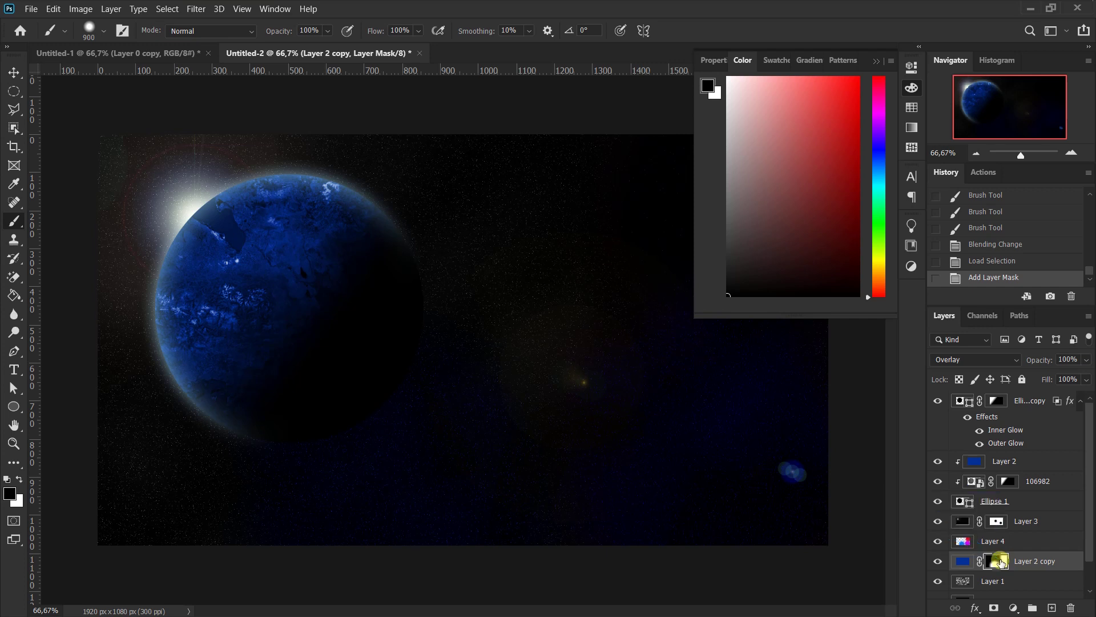
{"action": "key", "text": "i"}
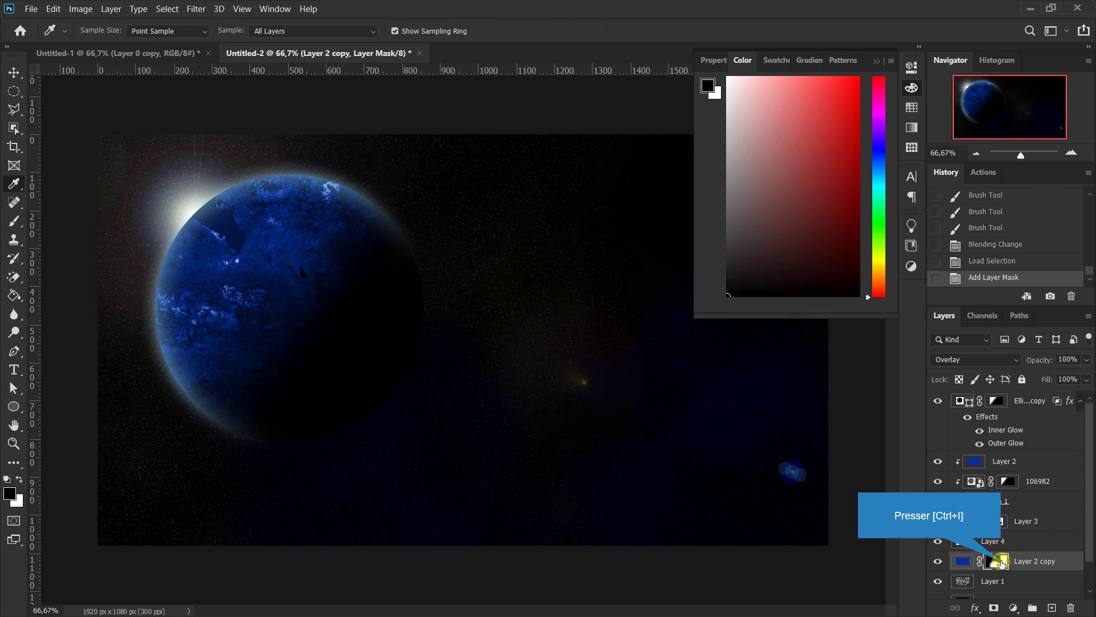
{"action": "key", "text": "ctrl+i"}
{"action": "left_click", "coordinate": [912, 87]}
- Apply a Gaussian Blur with a 401.3-pixel radius to Layer 4 and lower the layer's opacity to 68%
{"action": "left_click", "coordinate": [965, 540]}
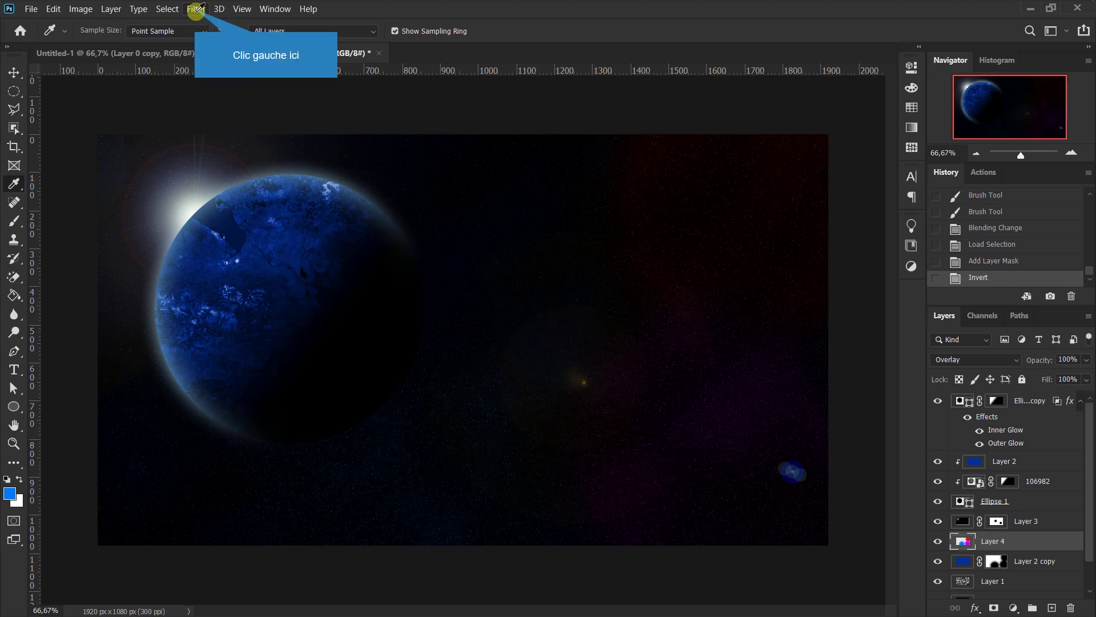
{"action": "left_click", "coordinate": [196, 8]}
{"action": "mouse_move", "coordinate": [203, 162]}
{"action": "left_click", "coordinate": [394, 211]}
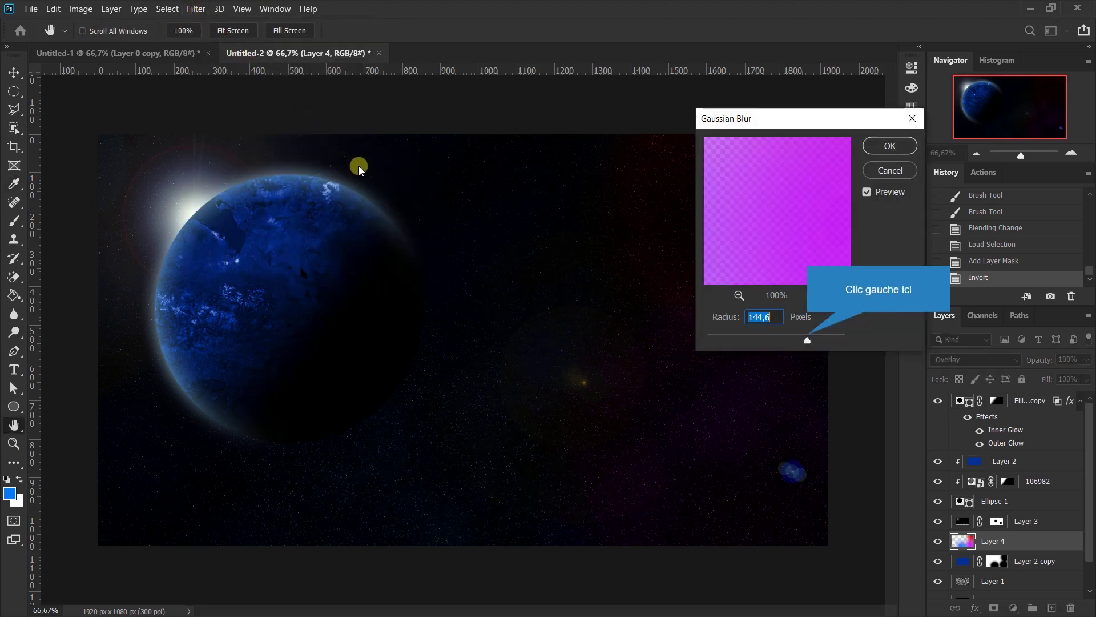
{"action": "left_click", "coordinate": [808, 337]}
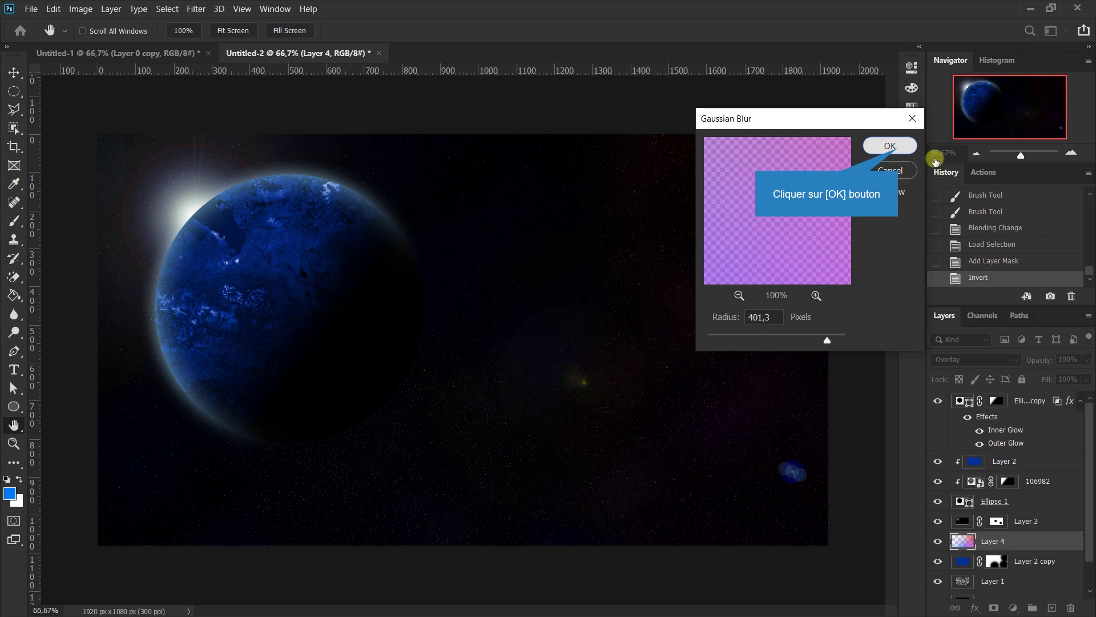
{"action": "left_click", "coordinate": [890, 146]}
{"action": "key", "text": "i"}
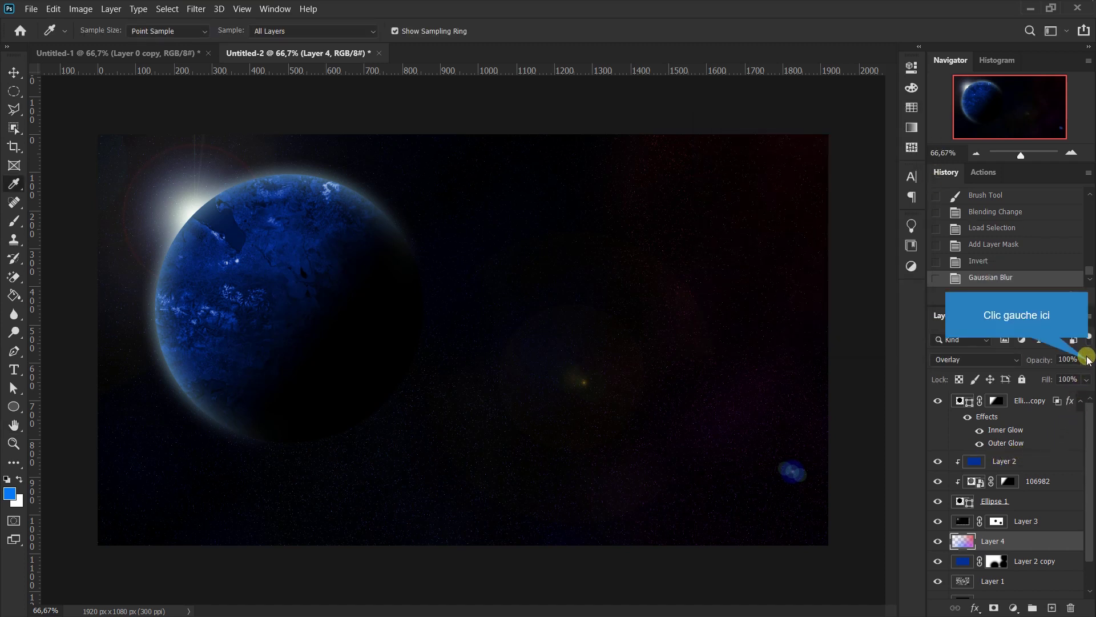
{"action": "left_click_drag", "start_coordinate": [1090, 364], "coordinate": [1063, 381]}
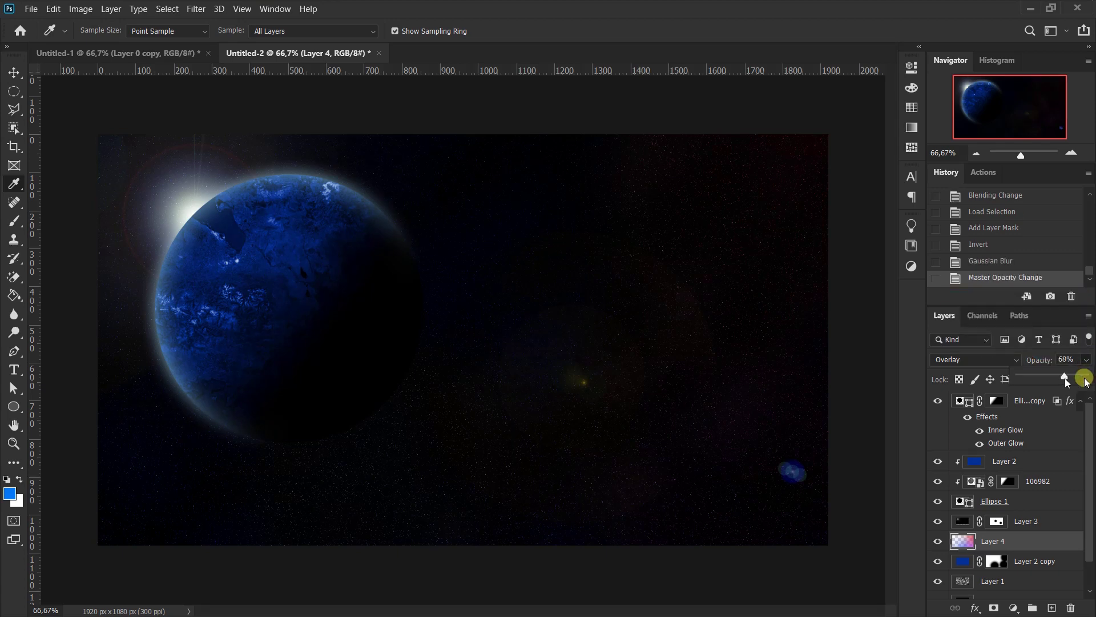